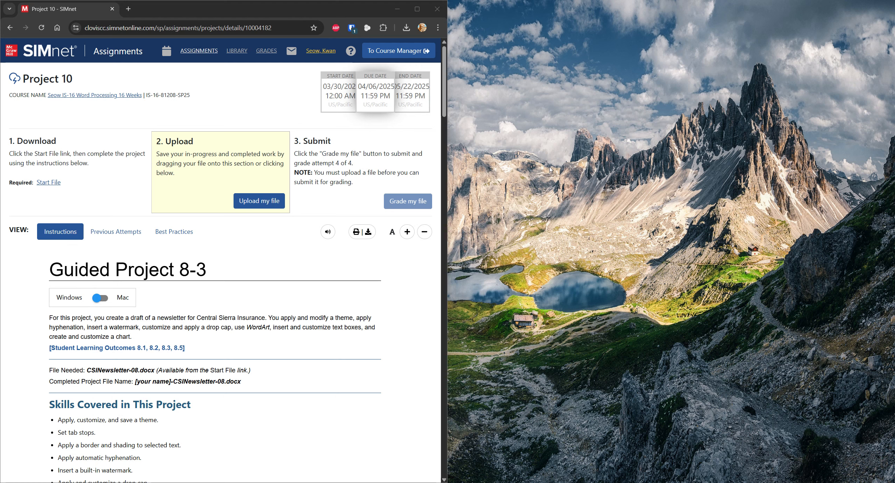
Download the CSINewsletter-08 start file, open it in Word with editing enabled, and place its window beside the browser
{"action": "left_click", "coordinate": [46, 181]}
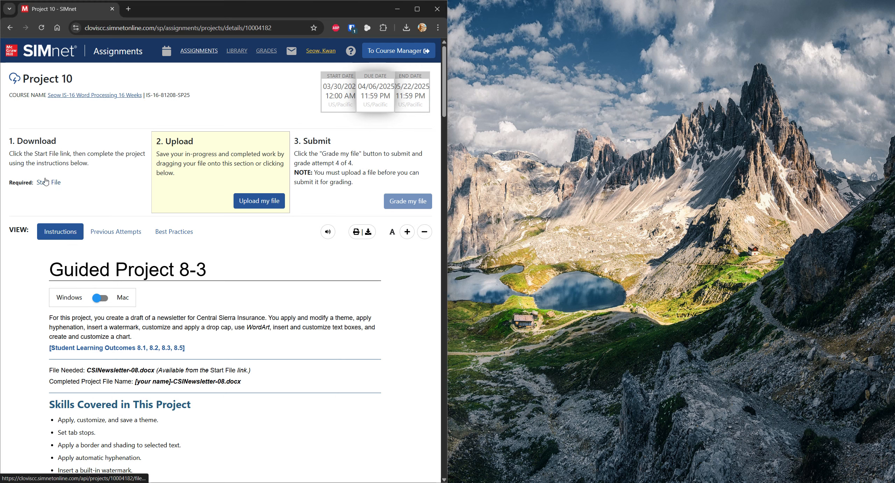
{"action": "left_click", "coordinate": [283, 235]}
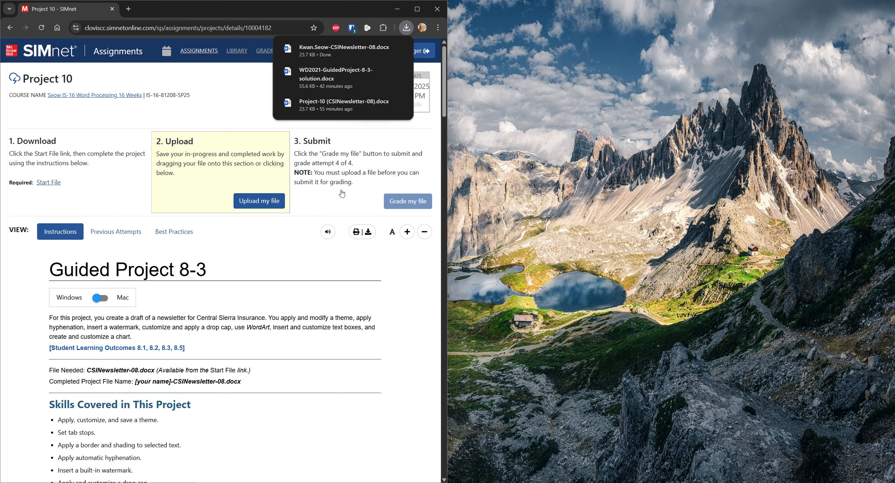
{"action": "left_click", "coordinate": [347, 52]}
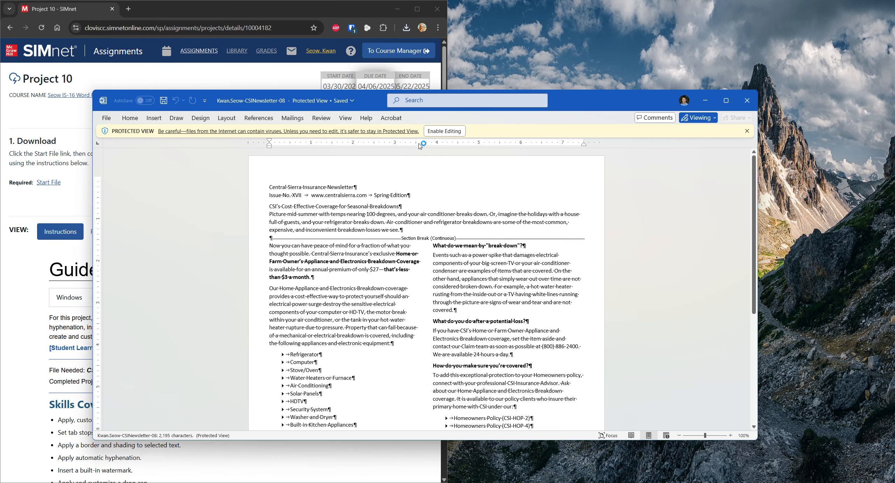
{"action": "left_click", "coordinate": [444, 132]}
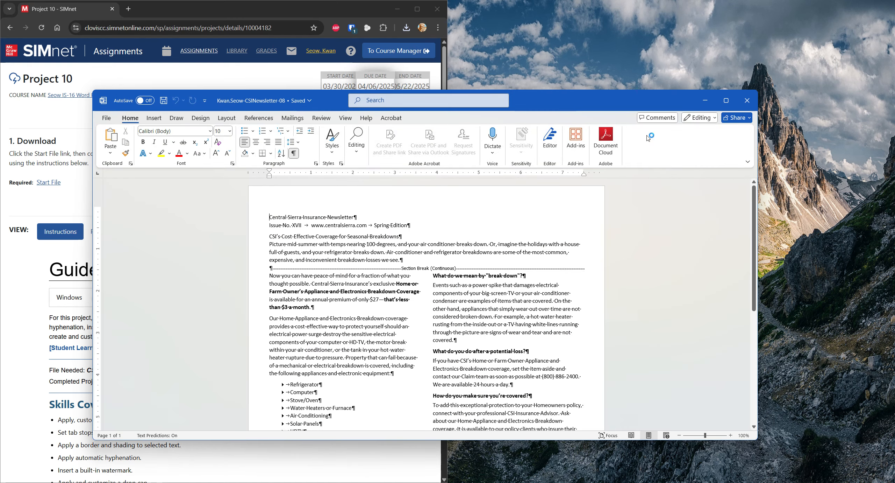
{"action": "key", "text": "super+Right"}
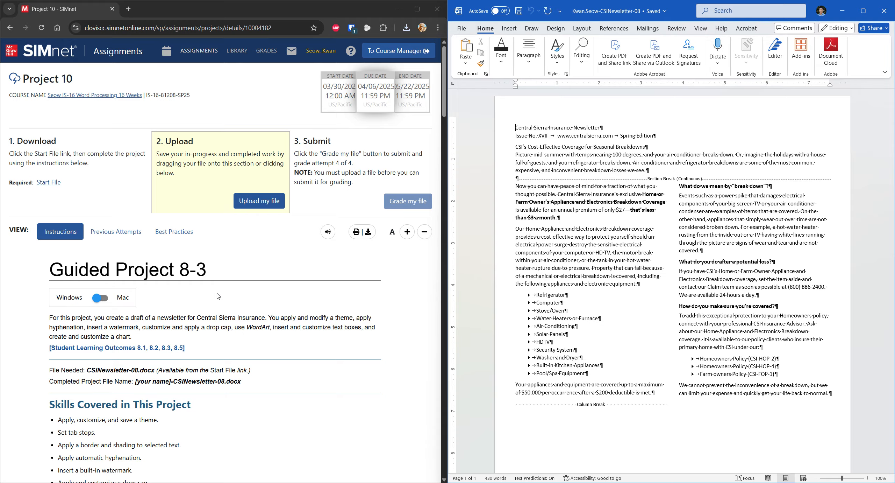
Reset the progress of the project's instruction checklist in the browser and mark steps 1 and 2 as complete
{"action": "scroll", "coordinate": [214, 290], "scroll_direction": "down", "scroll_amount": 8}
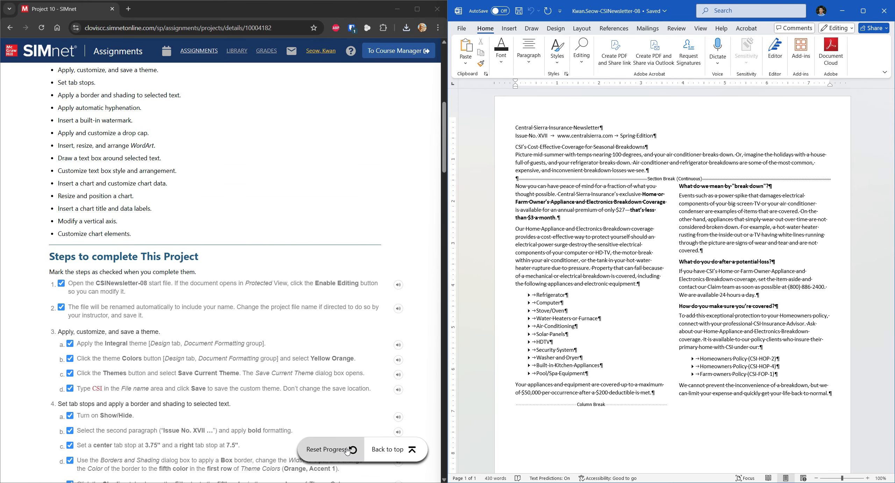
{"action": "left_click", "coordinate": [327, 449]}
{"action": "left_click", "coordinate": [61, 283]}
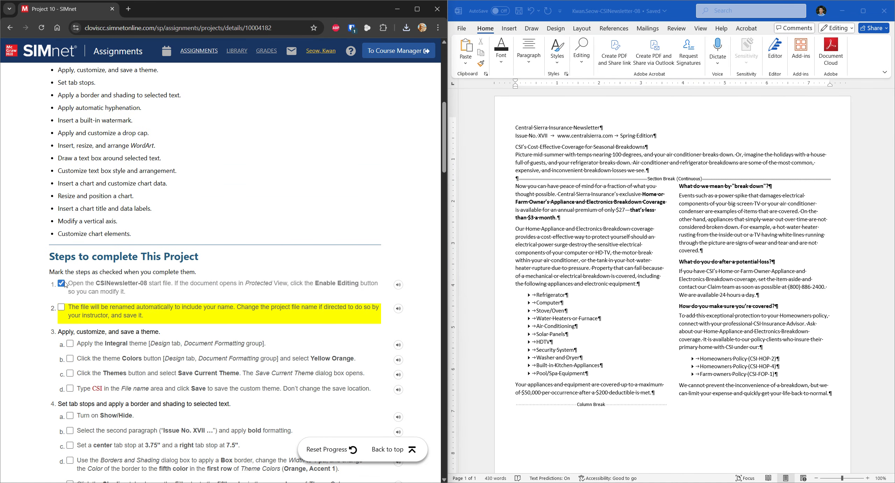
{"action": "left_click", "coordinate": [62, 307]}
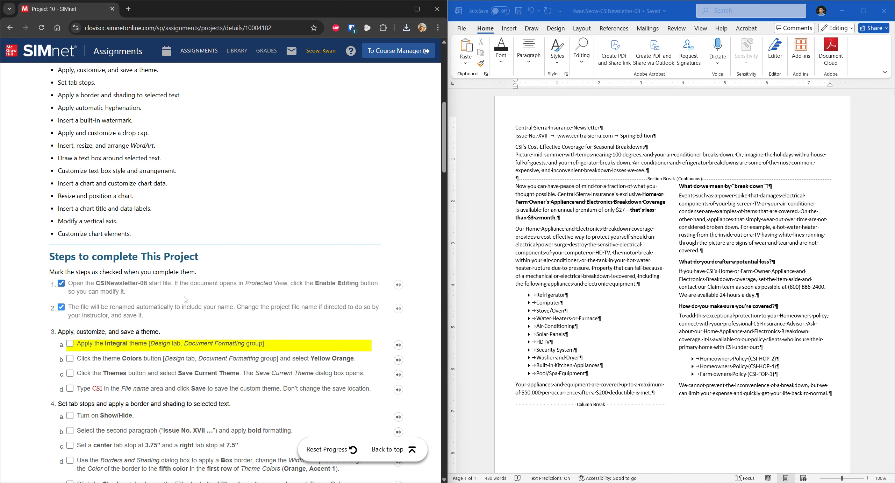
Apply the second-listed Integral theme to the newsletter in Word and mark step 3a complete in the browser checklist
{"action": "scroll", "coordinate": [181, 299], "scroll_direction": "down", "scroll_amount": 2}
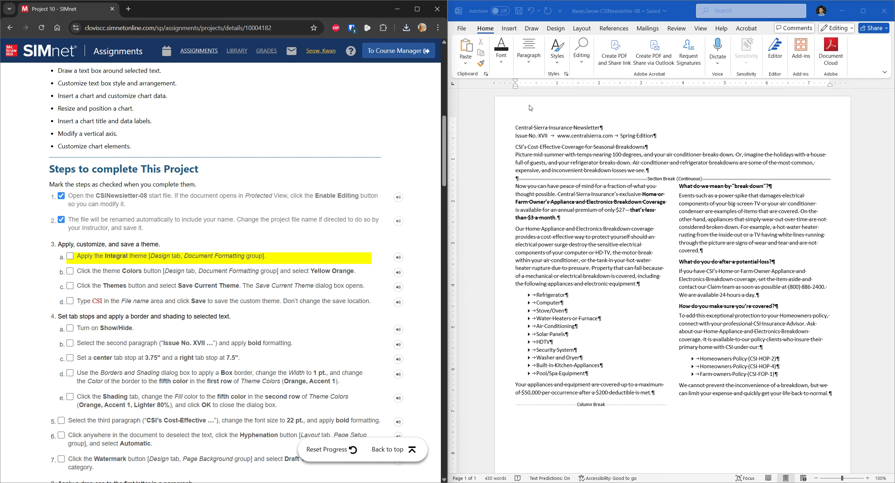
{"action": "left_click", "coordinate": [556, 29]}
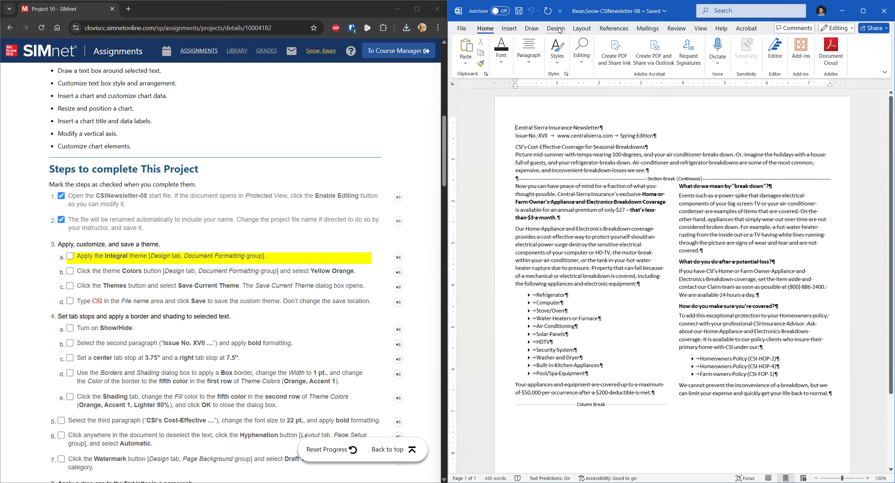
{"action": "left_click", "coordinate": [468, 66]}
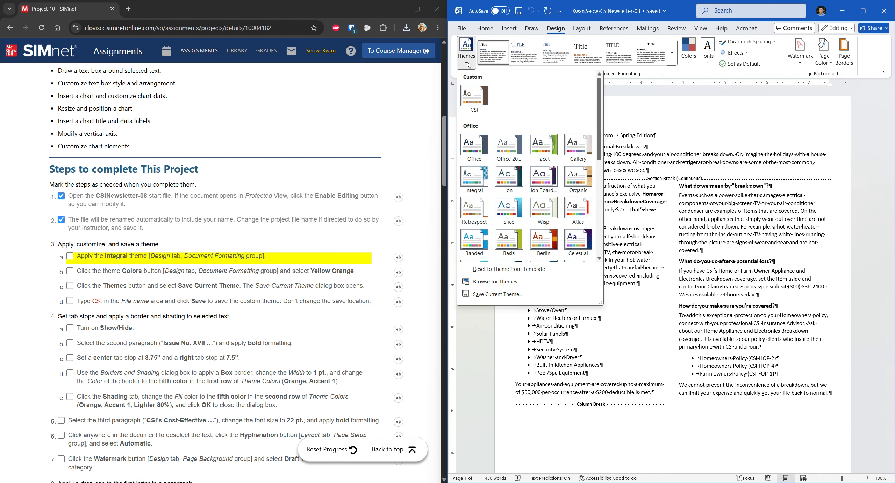
{"action": "scroll", "coordinate": [599, 130], "scroll_direction": "down", "scroll_amount": 1}
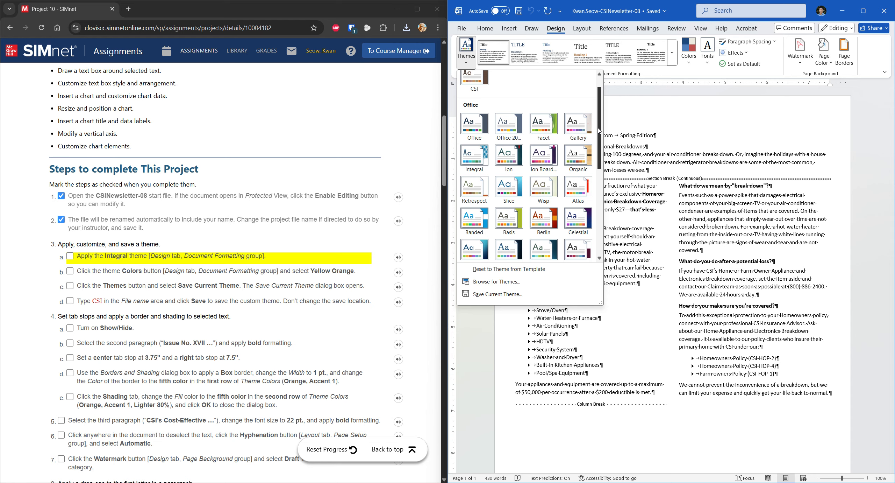
{"action": "left_click_drag", "start_coordinate": [599, 130], "coordinate": [593, 186]}
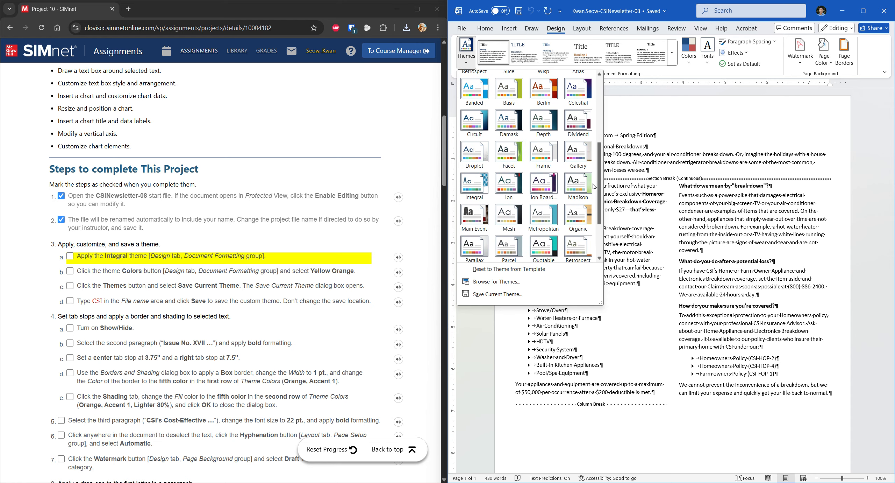
{"action": "left_click", "coordinate": [476, 187]}
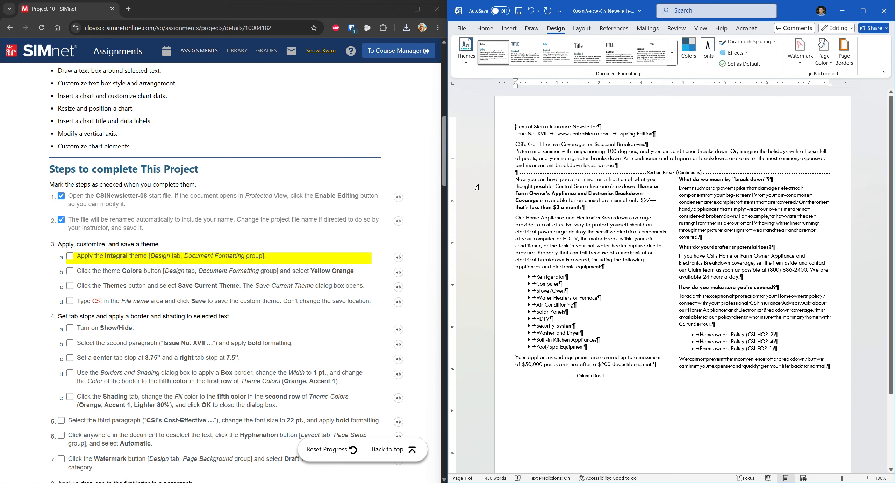
{"action": "left_click", "coordinate": [70, 256]}
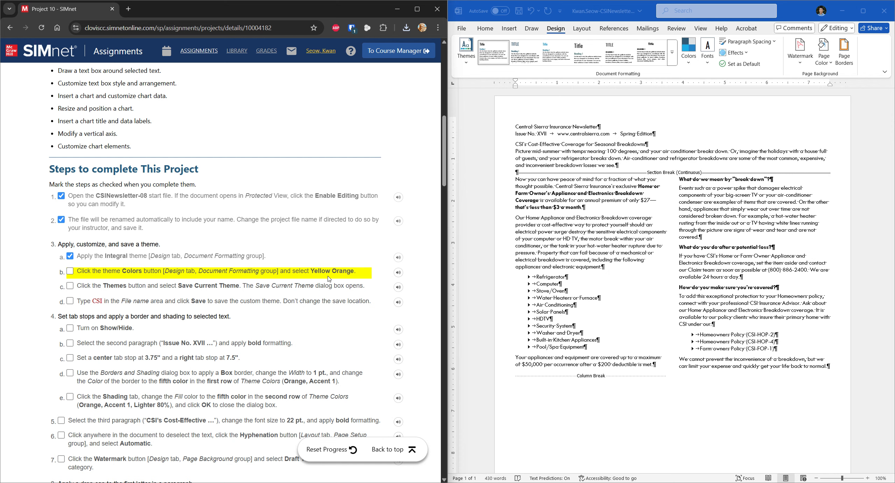
Change the newsletter's theme colors to Yellow Orange in Word and mark step 3b complete in the browser checklist
{"action": "left_click", "coordinate": [687, 58]}
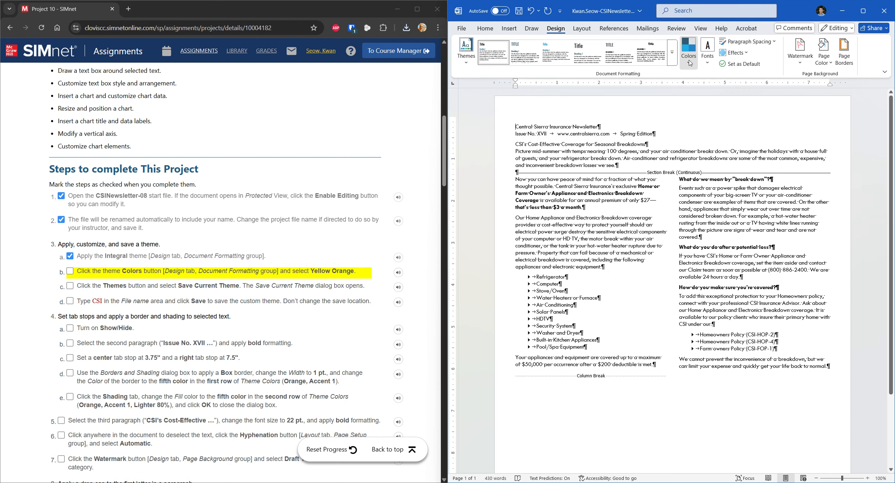
{"action": "left_click", "coordinate": [689, 60]}
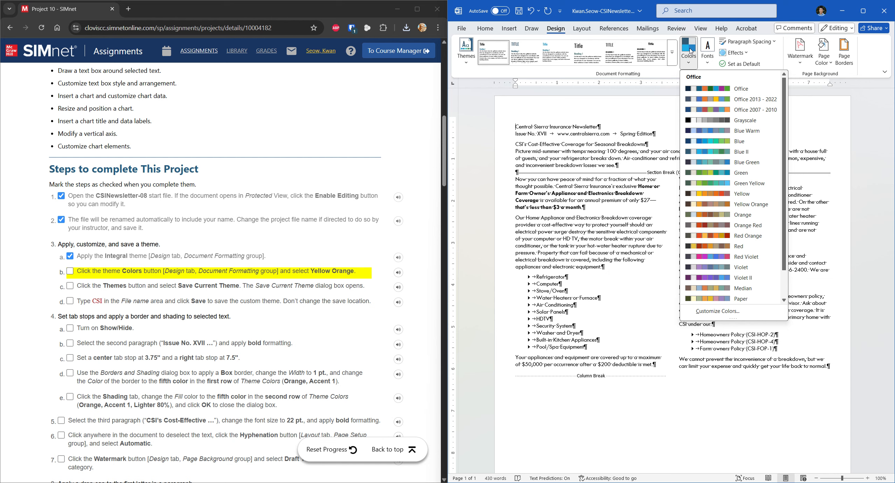
{"action": "left_click", "coordinate": [746, 204]}
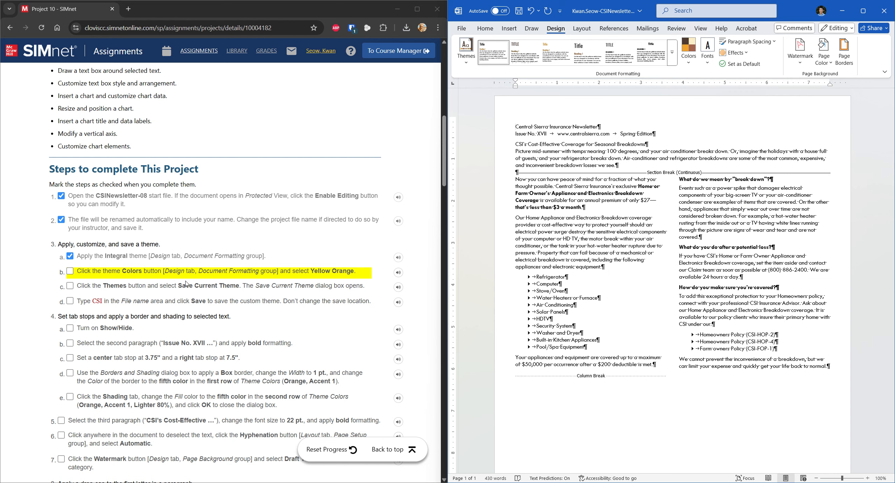
{"action": "left_click", "coordinate": [77, 274]}
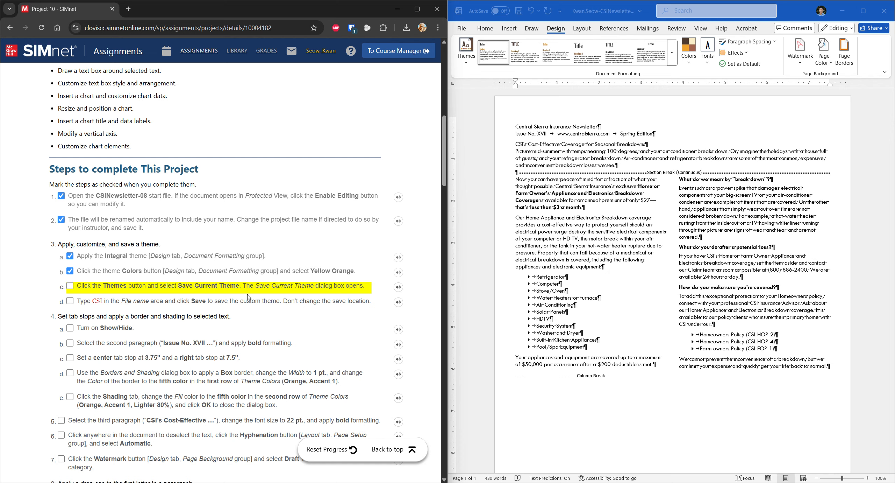
Save the current Word theme as CSI in the default folder, replacing the existing file, and mark steps 3c and 3d complete in the browser
{"action": "left_click", "coordinate": [466, 50]}
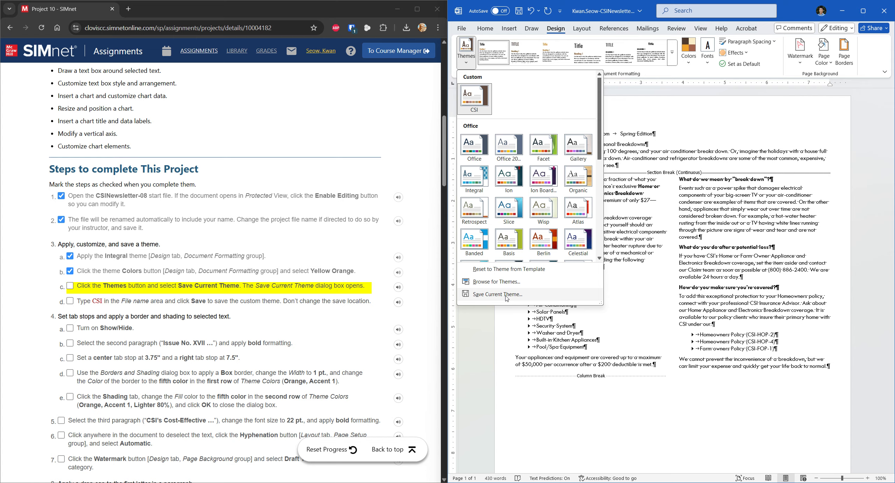
{"action": "left_click", "coordinate": [507, 294]}
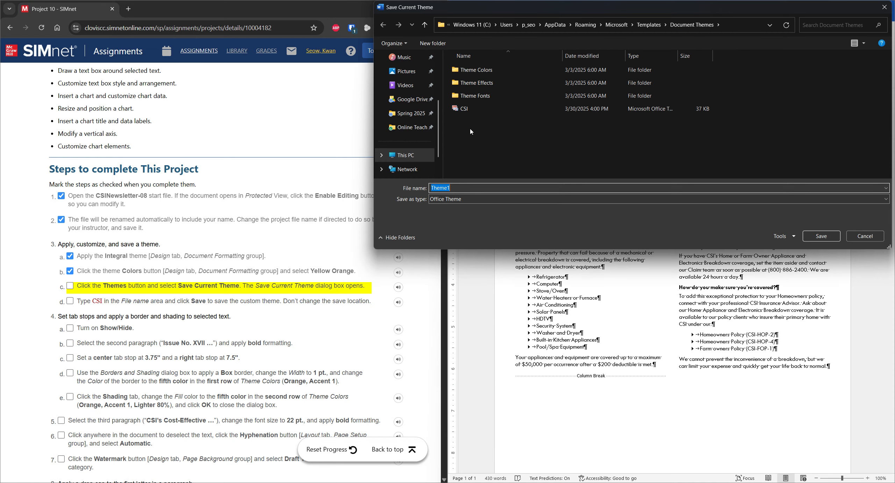
{"action": "type", "text": "CS"}
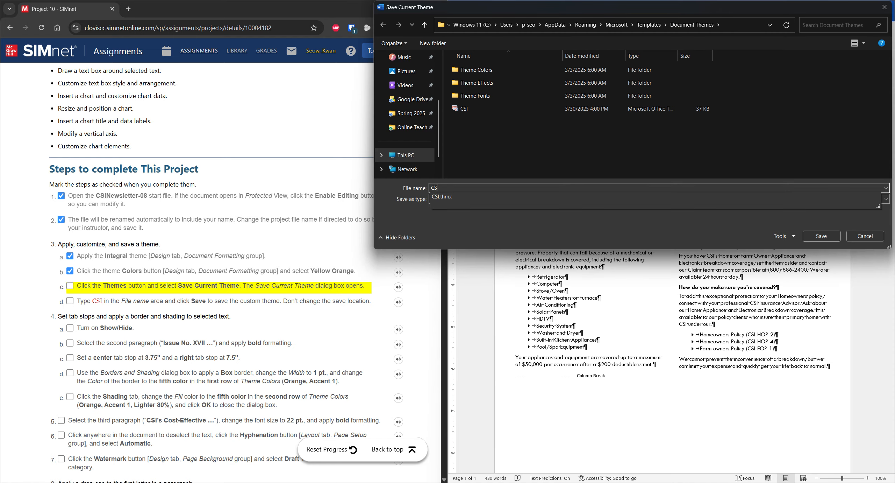
{"action": "type", "text": "I"}
{"action": "left_click", "coordinate": [829, 240]}
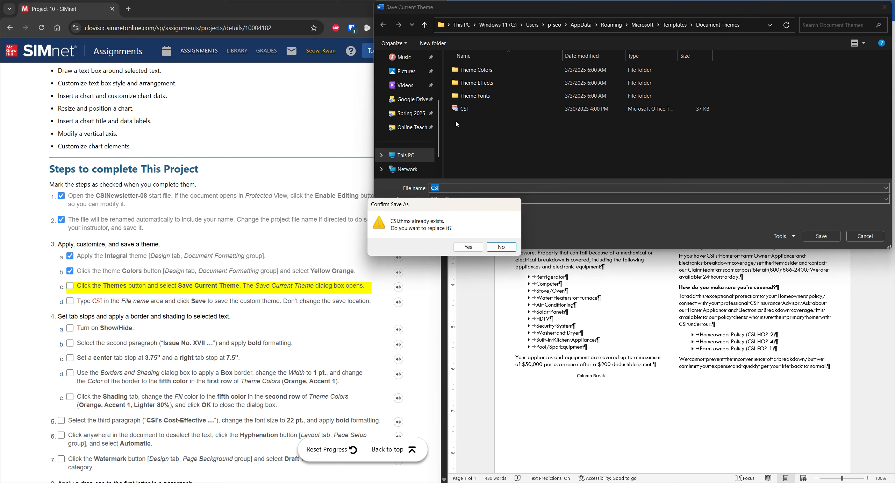
{"action": "left_click", "coordinate": [467, 247]}
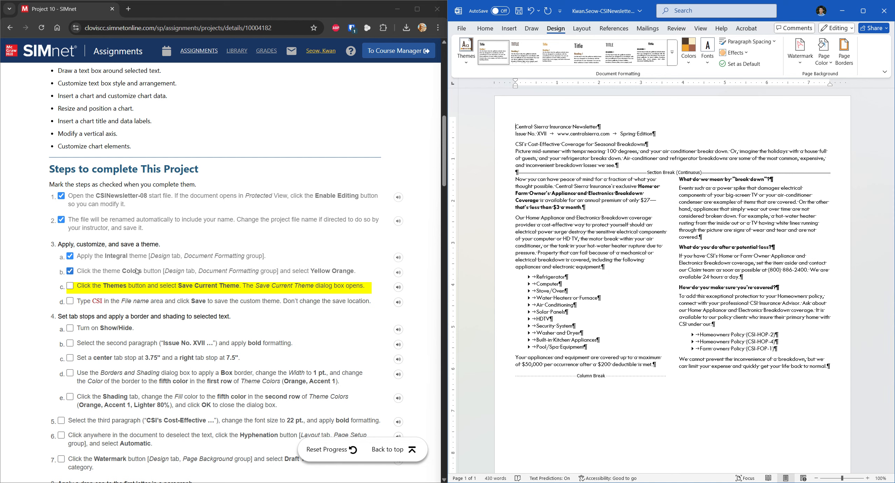
{"action": "left_click", "coordinate": [72, 286]}
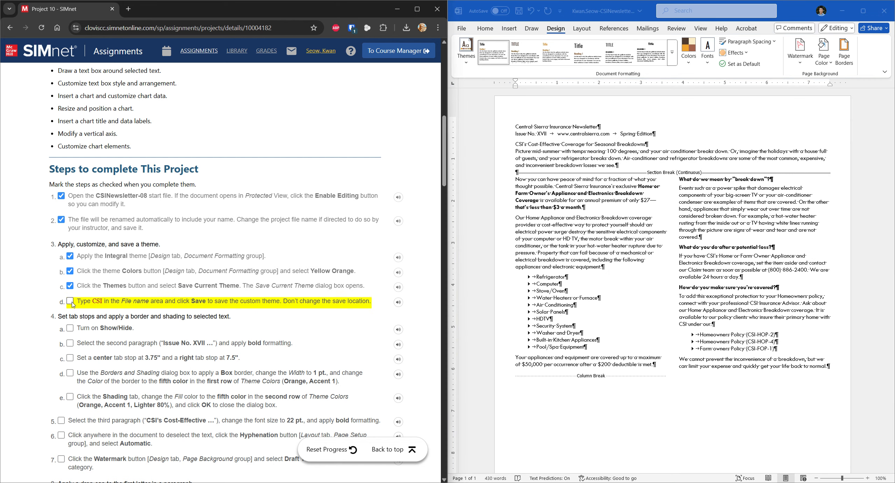
{"action": "left_click", "coordinate": [71, 302]}
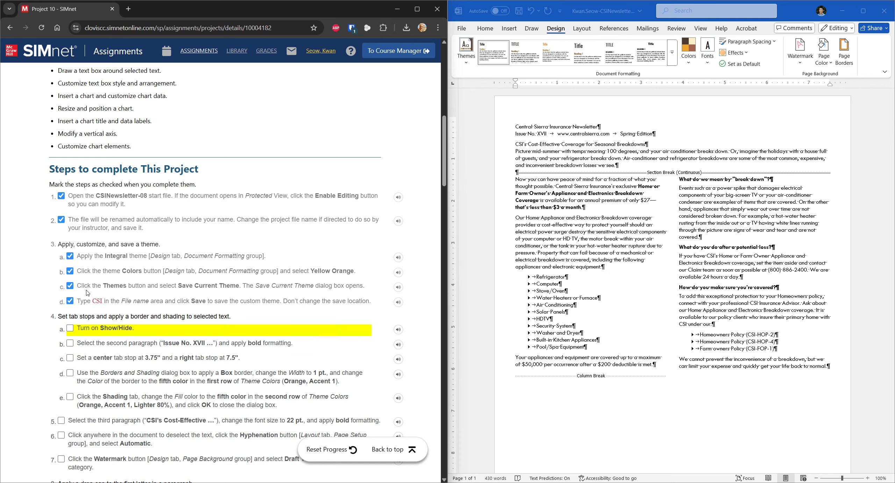
Turn Word's paragraph formatting marks off and back on, keep its window beside the browser, and mark step 4a complete in the checklist
{"action": "scroll", "coordinate": [116, 285], "scroll_direction": "down", "scroll_amount": 1}
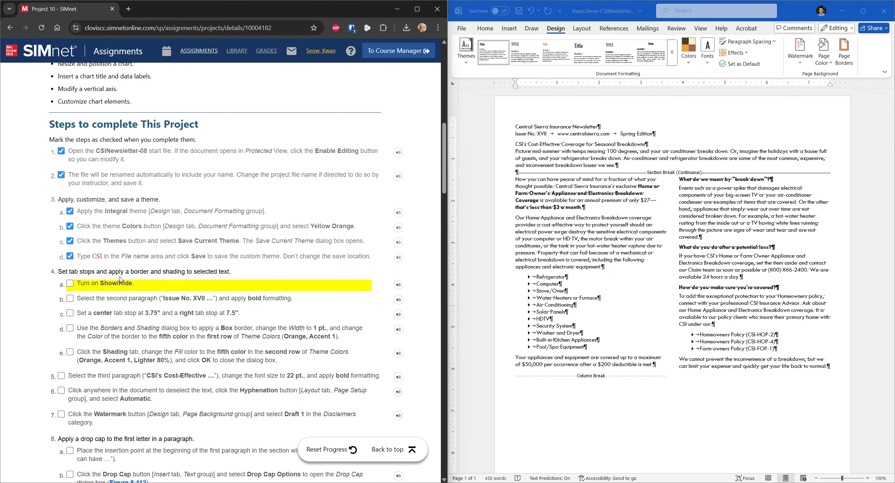
{"action": "scroll", "coordinate": [121, 278], "scroll_direction": "down", "scroll_amount": 1}
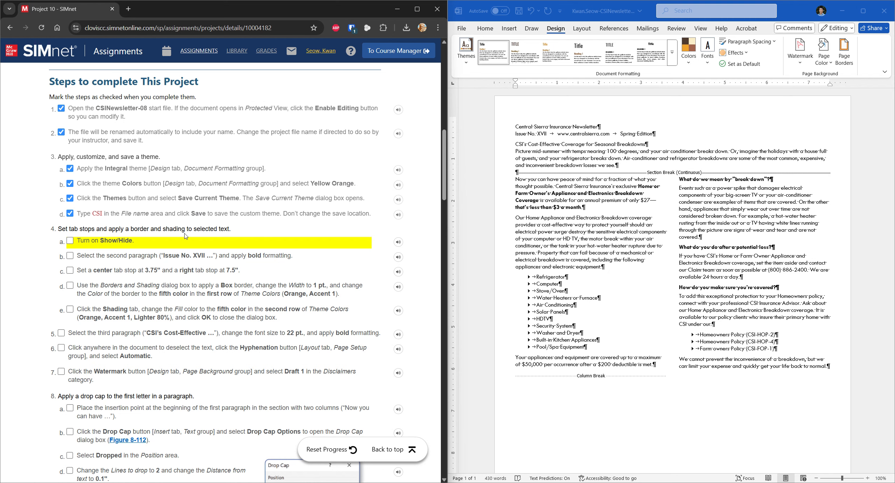
{"action": "left_click", "coordinate": [486, 30]}
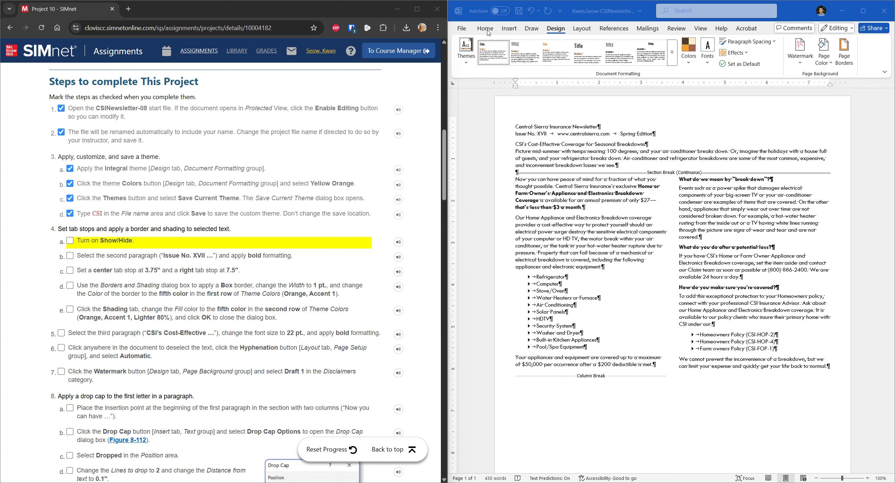
{"action": "left_click_drag", "start_coordinate": [789, 15], "coordinate": [738, 37]}
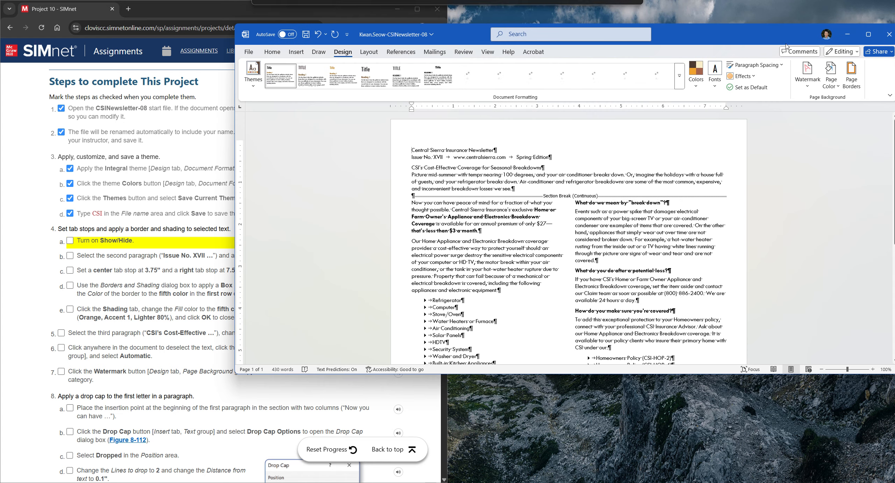
{"action": "left_click", "coordinate": [273, 52]}
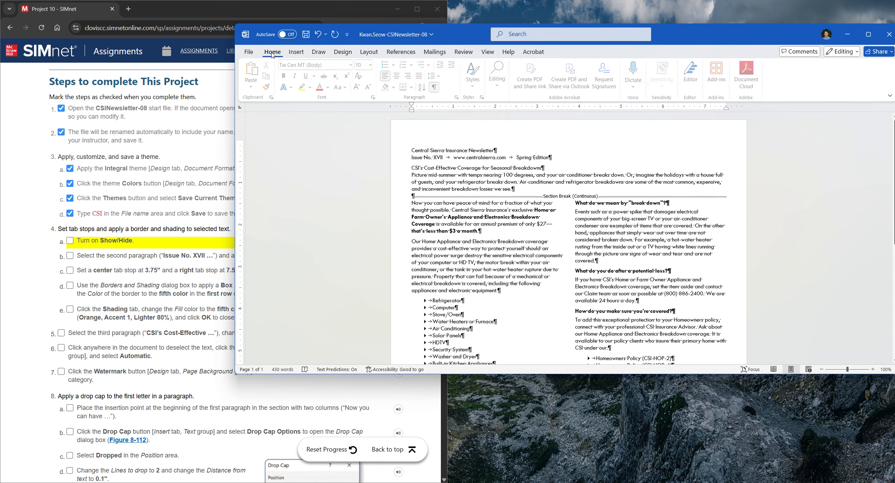
{"action": "left_click", "coordinate": [436, 88]}
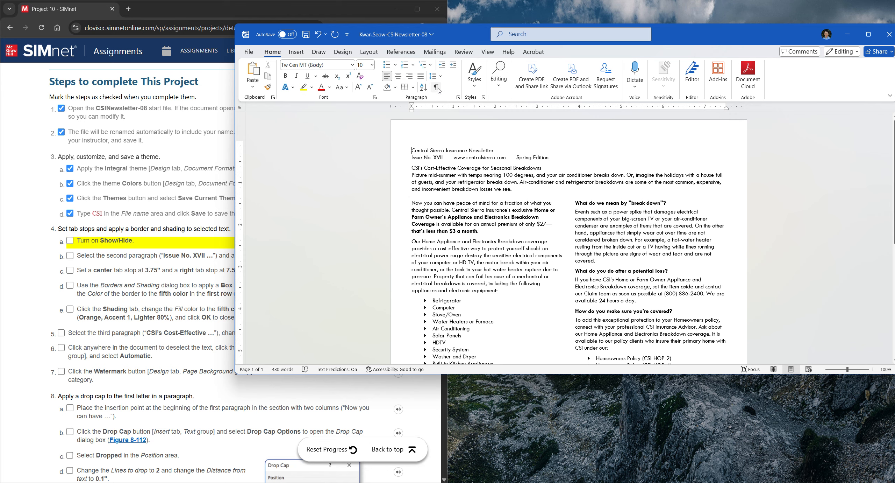
{"action": "left_click", "coordinate": [436, 88]}
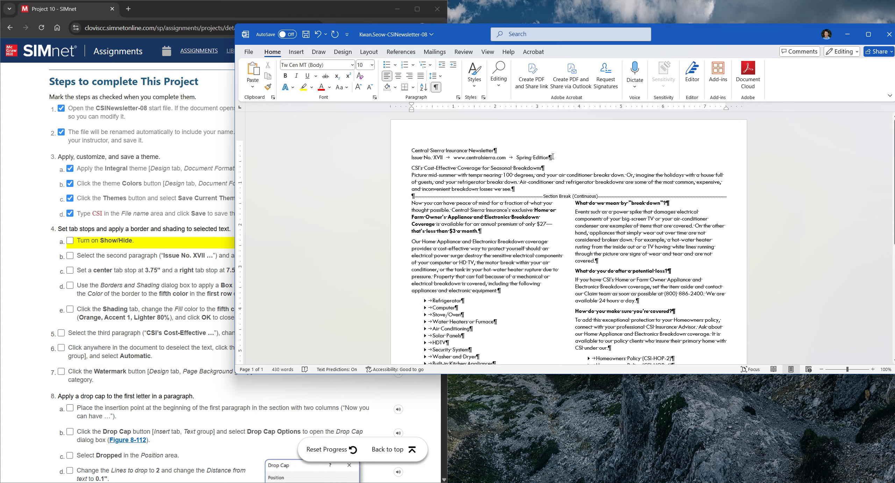
{"action": "key", "text": "super+Right"}
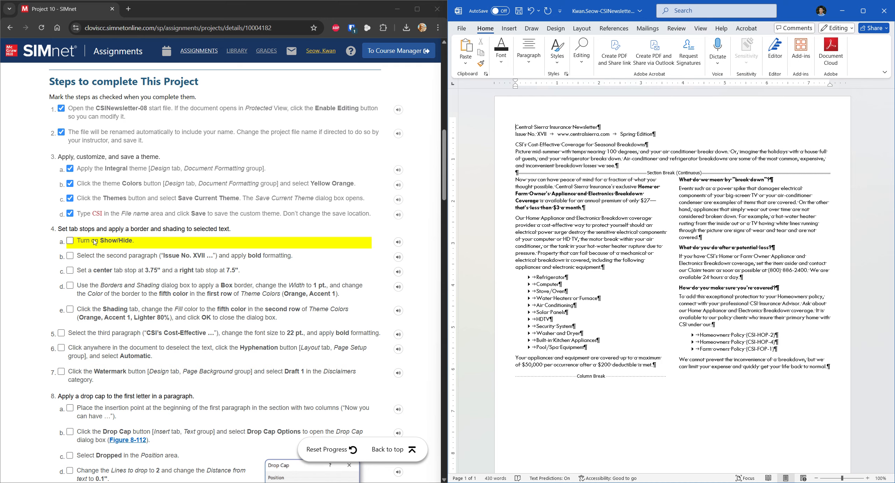
{"action": "left_click", "coordinate": [70, 240]}
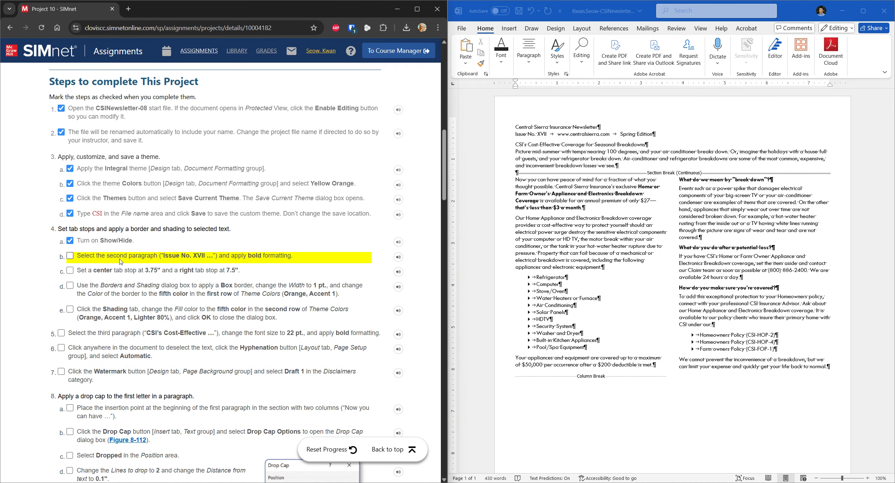
Bold the second paragraph, "Issue No. XVII …", in Word and mark step 4b complete in the browser checklist
{"action": "left_click", "coordinate": [515, 126]}
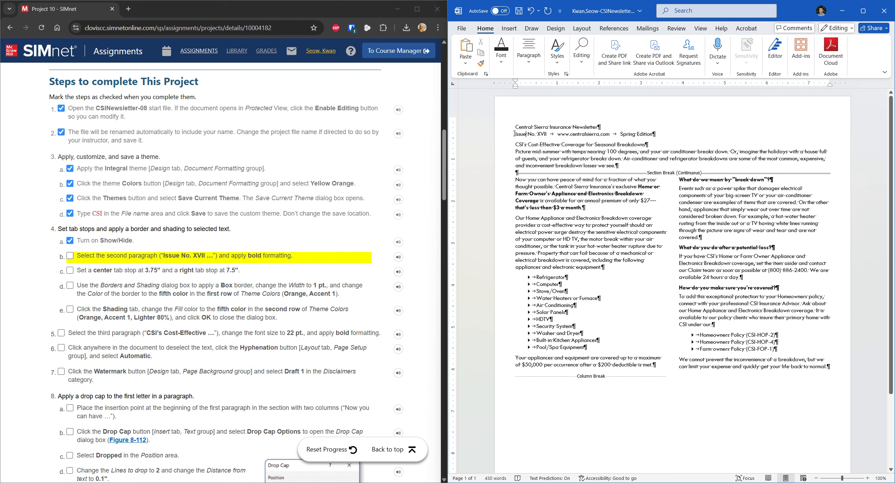
{"action": "left_click_drag", "start_coordinate": [515, 134], "coordinate": [656, 134]}
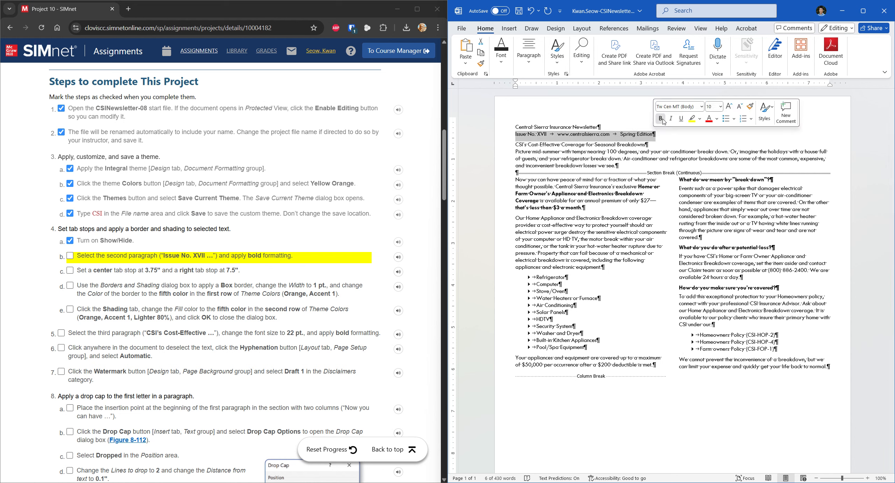
{"action": "left_click", "coordinate": [660, 119]}
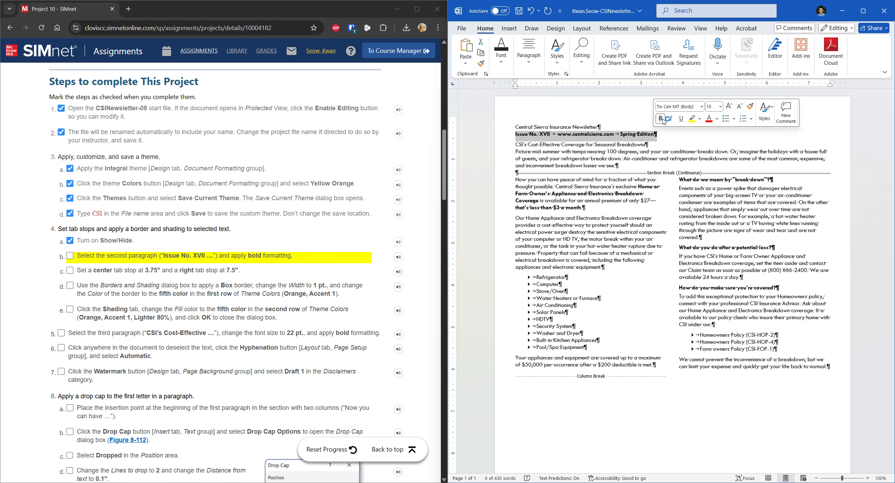
{"action": "left_click", "coordinate": [70, 256]}
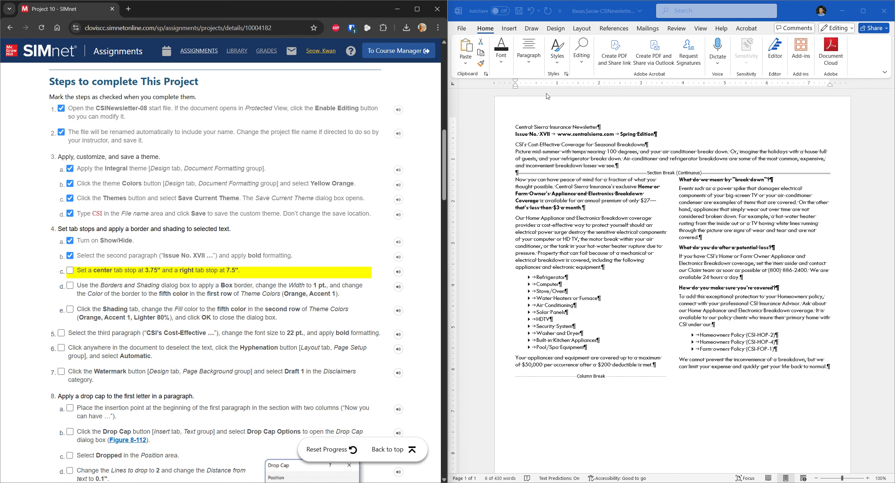
Add a center tab stop at 3.75" to the selected "Issue No. XVII" paragraph in Word
{"action": "left_click", "coordinate": [530, 60]}
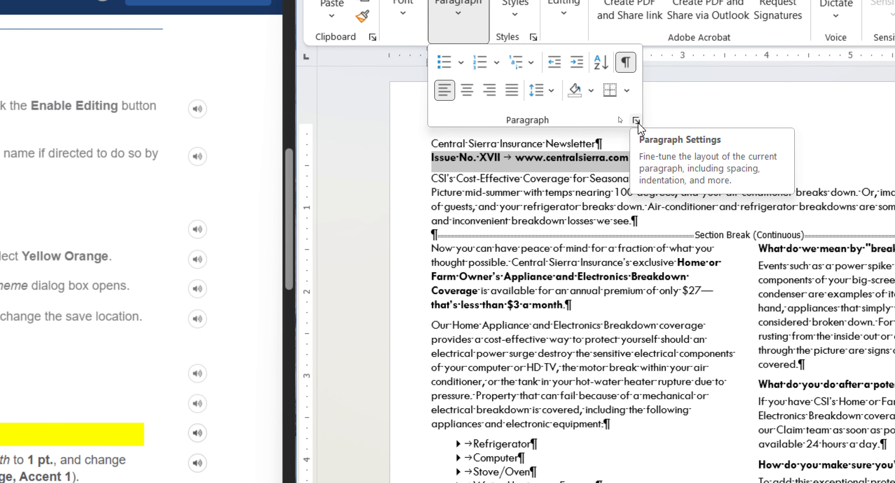
{"action": "left_click", "coordinate": [637, 120]}
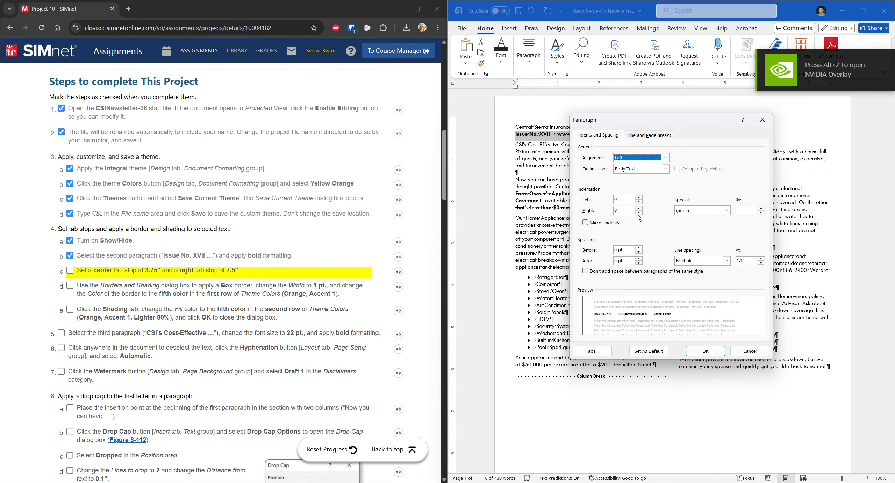
{"action": "left_click", "coordinate": [592, 351]}
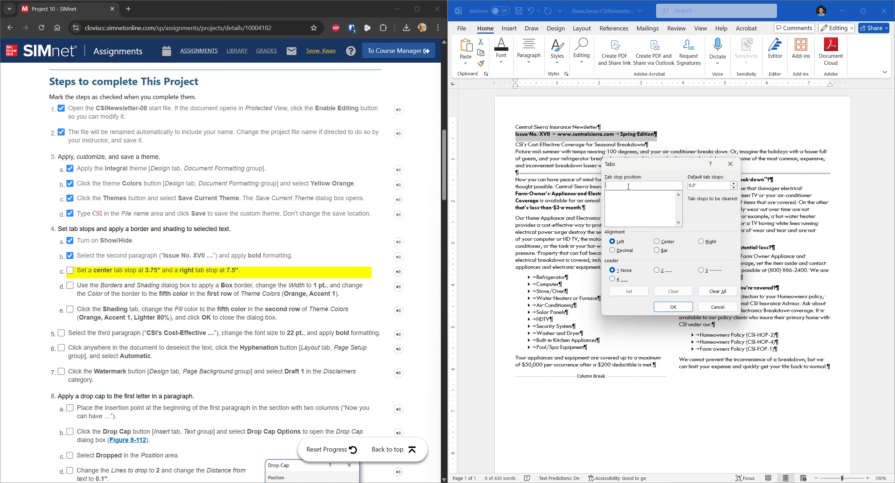
{"action": "type", "text": "3"}
{"action": "type", "text": ".75\""}
{"action": "left_click", "coordinate": [656, 242]}
{"action": "left_click", "coordinate": [636, 294]}
Add a right tab stop at 7.5" to the same paragraph, apply the tab settings, and mark step 4c complete in the browser
{"action": "type", "text": "7.5\""}
{"action": "left_click", "coordinate": [701, 241]}
{"action": "left_click", "coordinate": [629, 291]}
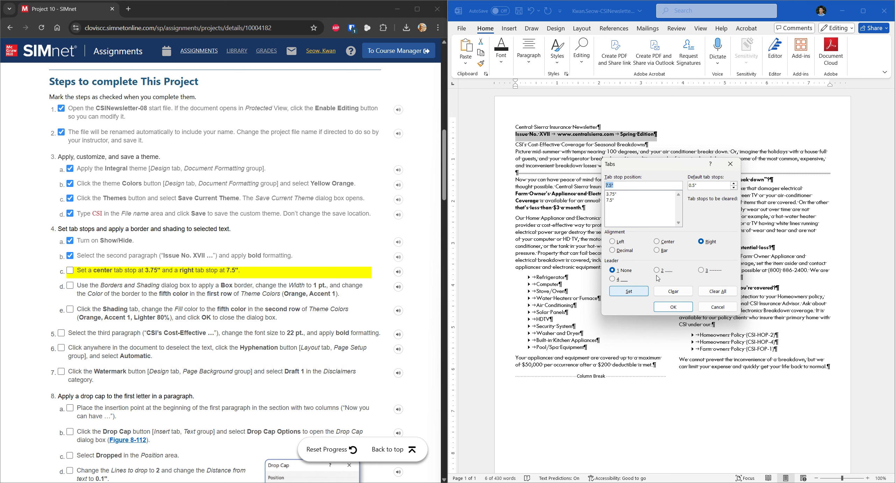
{"action": "left_click", "coordinate": [685, 307]}
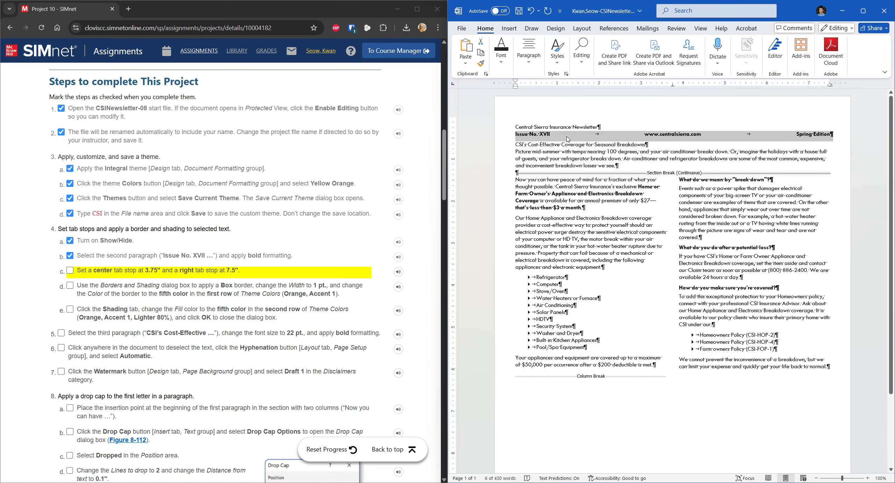
{"action": "left_click", "coordinate": [71, 271]}
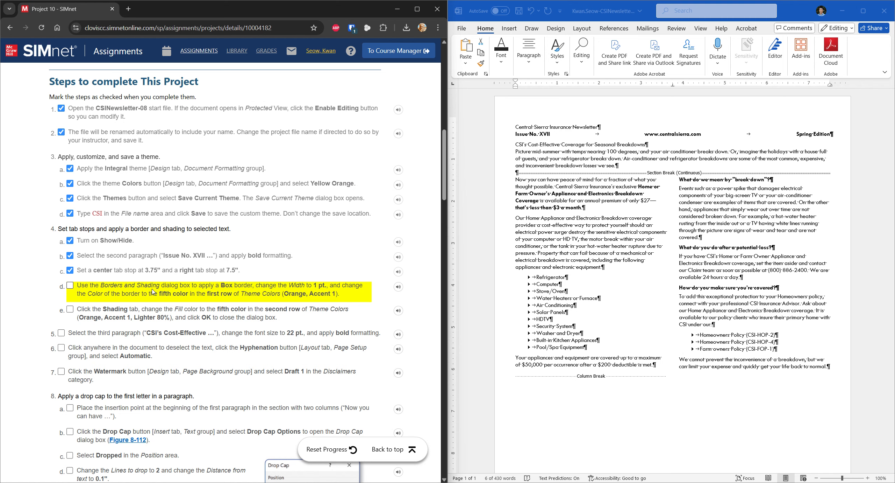
Apply a 1 pt Box border in Orange, Accent 1 to the "Issue No. XVII" paragraph in Word and mark step 4d complete in the browser
{"action": "left_click", "coordinate": [684, 14]}
{"action": "type", "text": "bor"}
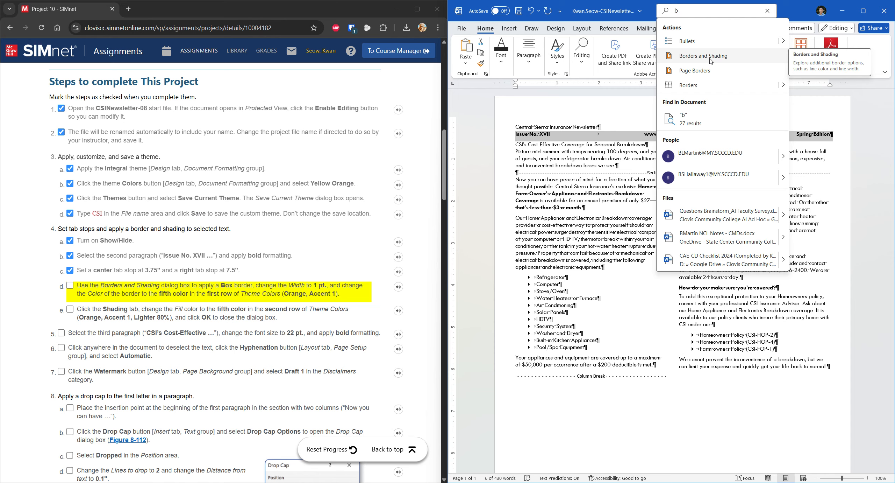
{"action": "left_click", "coordinate": [711, 58]}
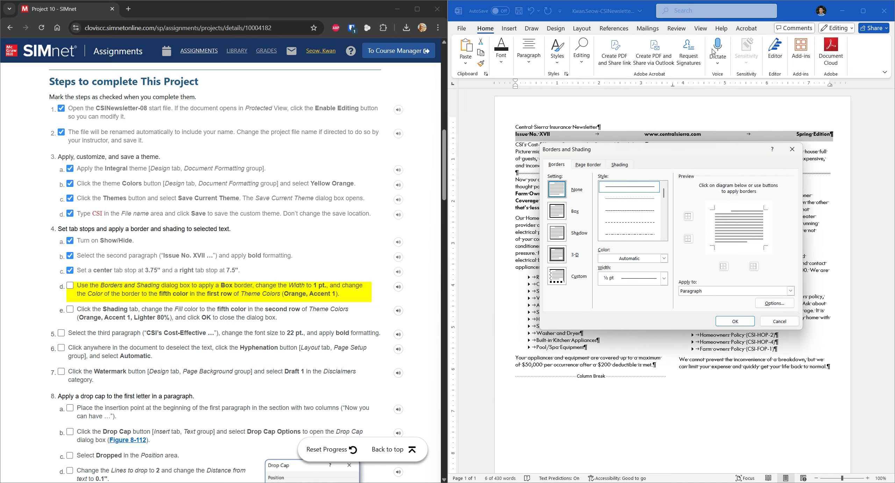
{"action": "left_click", "coordinate": [560, 212]}
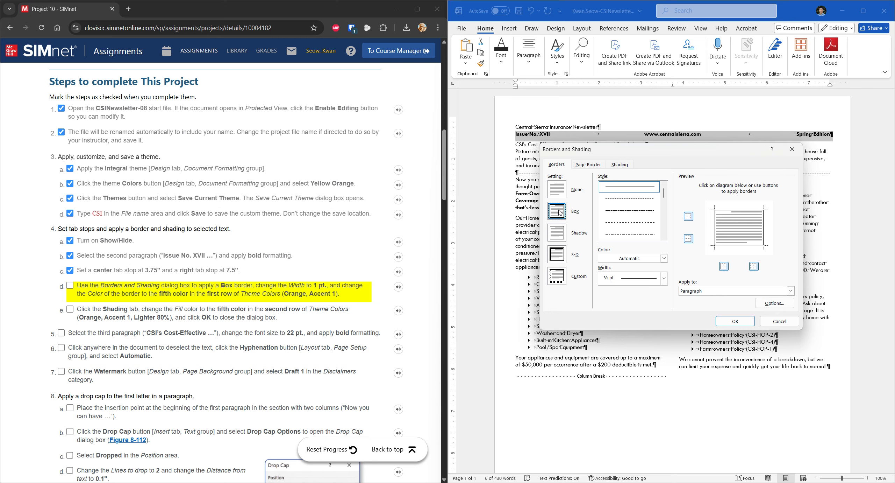
{"action": "left_click", "coordinate": [663, 278]}
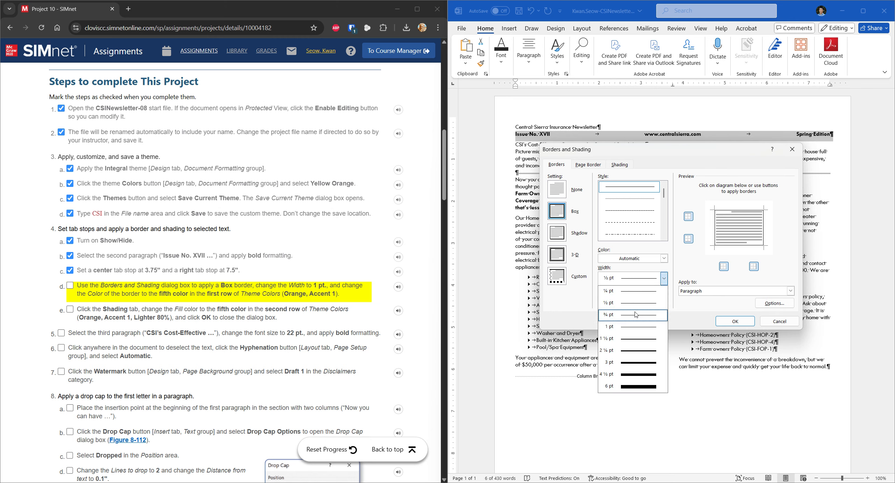
{"action": "left_click", "coordinate": [635, 327]}
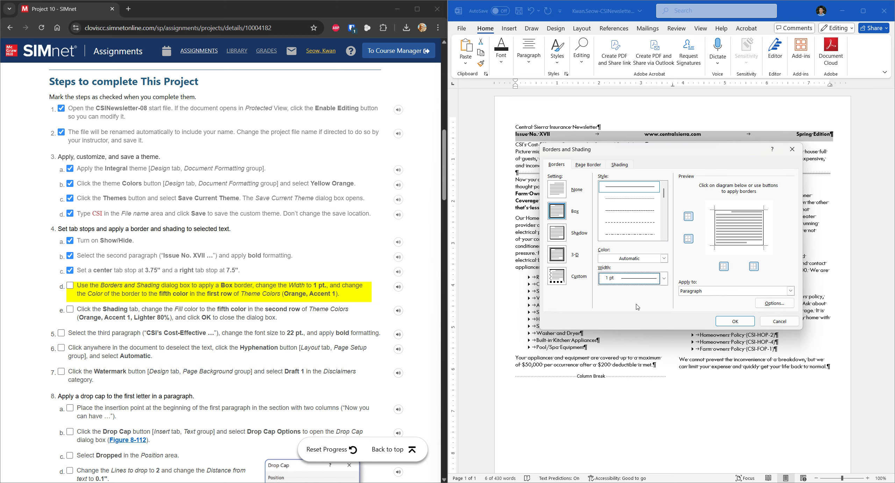
{"action": "left_click", "coordinate": [663, 258]}
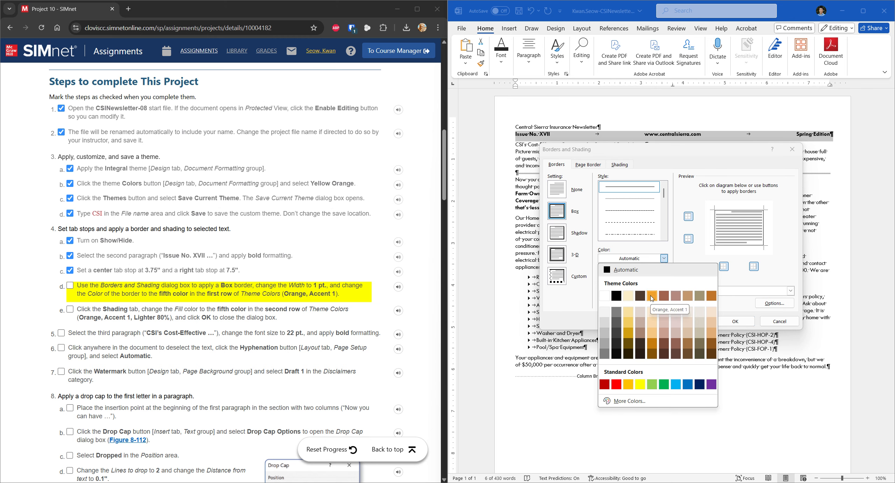
{"action": "left_click", "coordinate": [651, 297]}
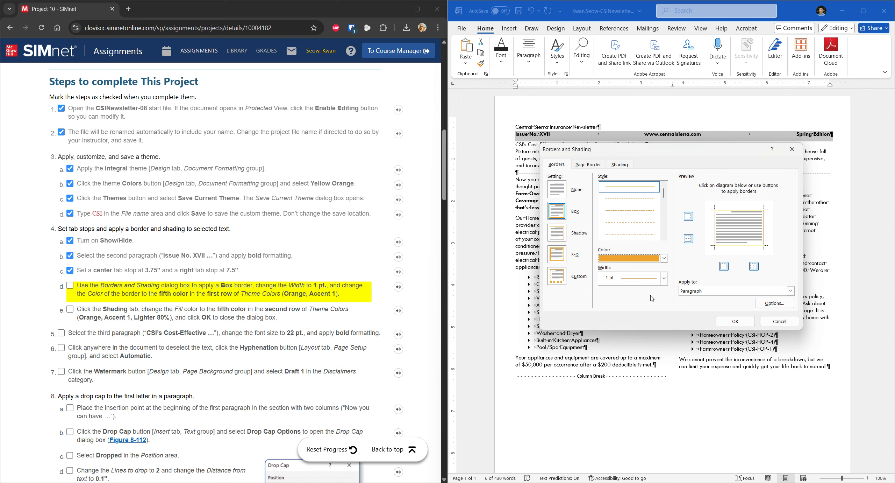
{"action": "left_click", "coordinate": [731, 320]}
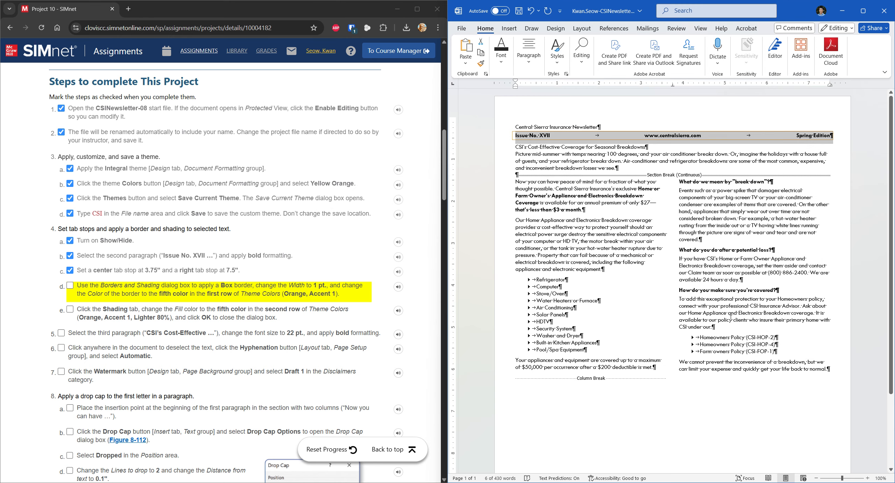
{"action": "left_click", "coordinate": [71, 285]}
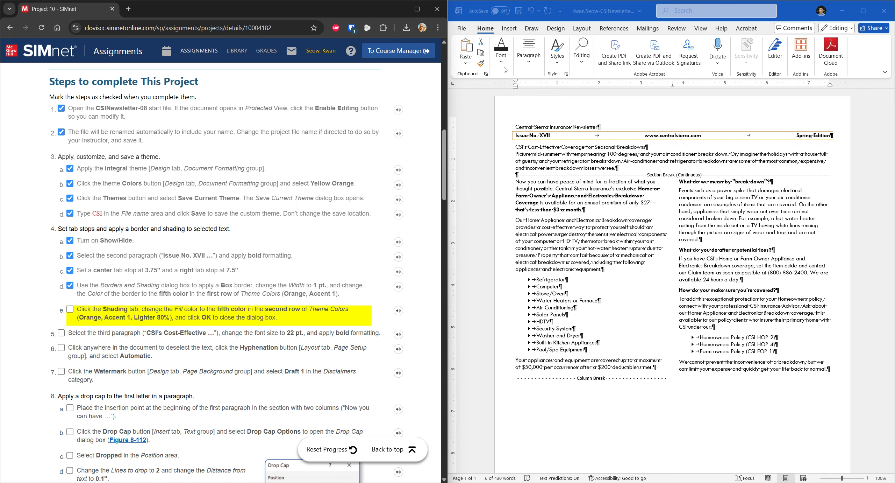
{"action": "left_click", "coordinate": [557, 64]}
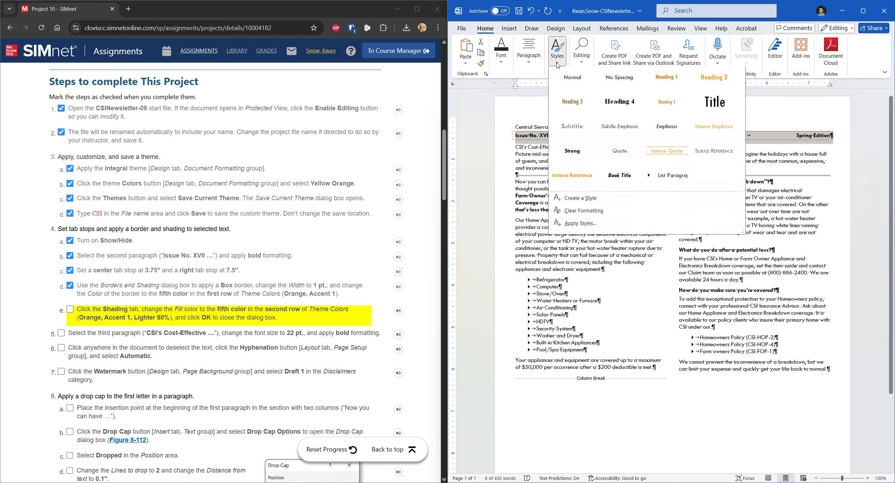
{"action": "left_click", "coordinate": [558, 66]}
{"action": "left_click", "coordinate": [506, 66]}
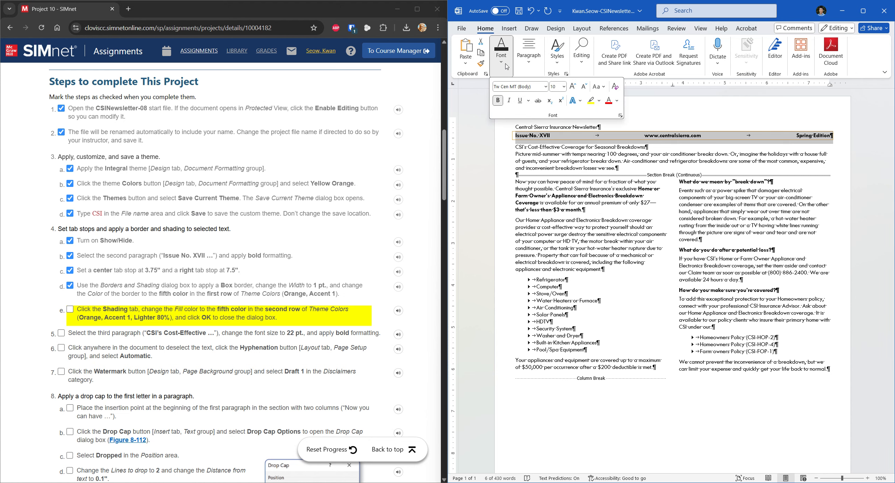
{"action": "left_click", "coordinate": [507, 66]}
{"action": "left_click", "coordinate": [710, 13]}
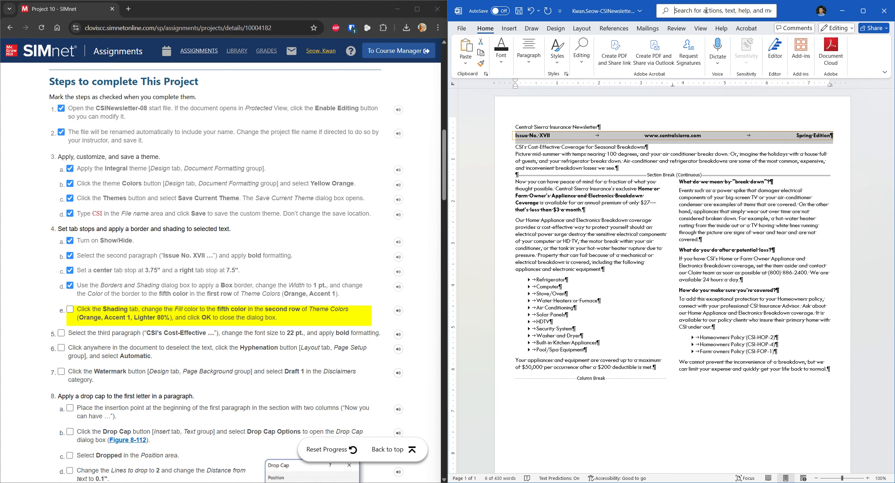
{"action": "type", "text": "sha"}
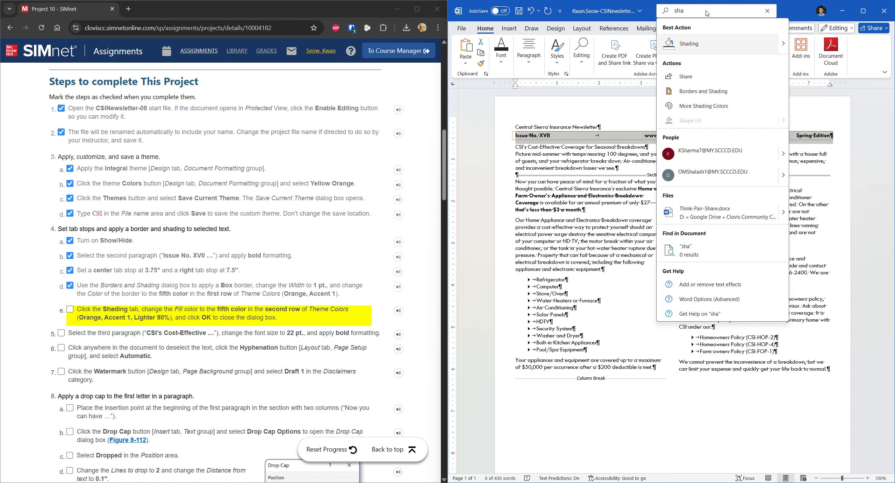
{"action": "left_click", "coordinate": [706, 51]}
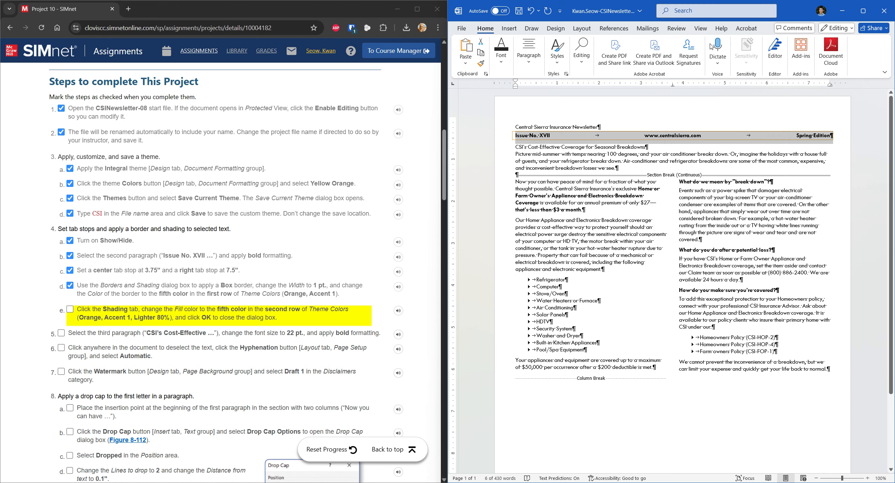
Shade the "Issue No. XVII" paragraph with Orange, Accent 1, Lighter 80% in Word and mark step 4e complete in the browser checklist
{"action": "left_click", "coordinate": [752, 14]}
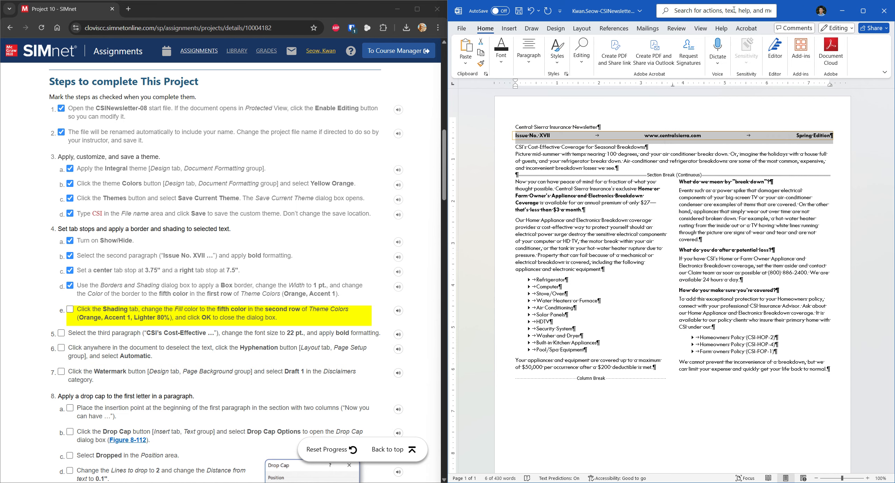
{"action": "type", "text": "shad"}
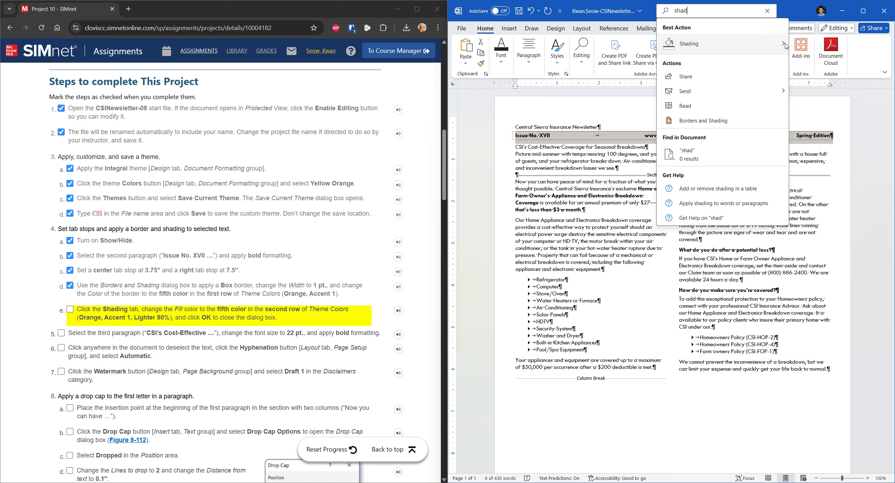
{"action": "mouse_move", "coordinate": [786, 49]}
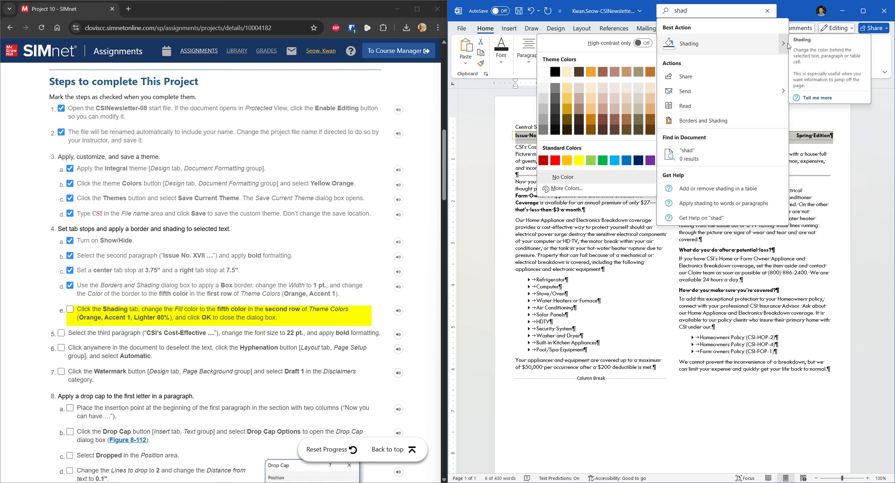
{"action": "left_click", "coordinate": [591, 87]}
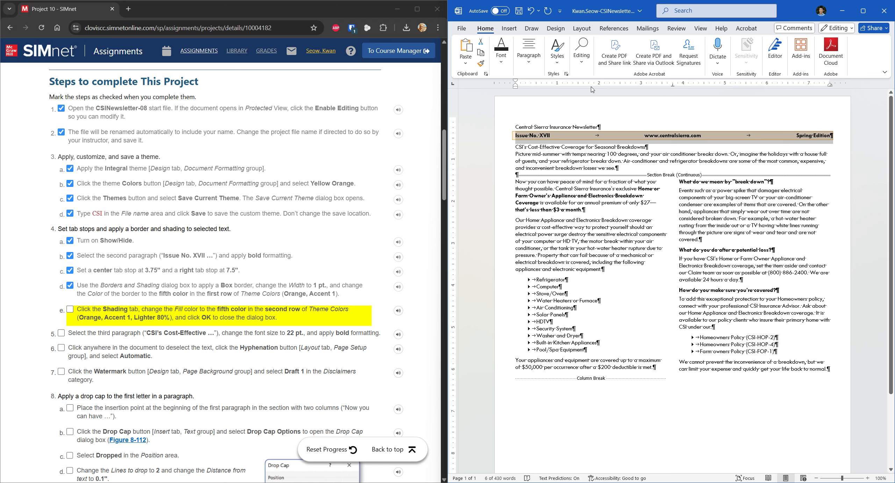
{"action": "left_click", "coordinate": [741, 148]}
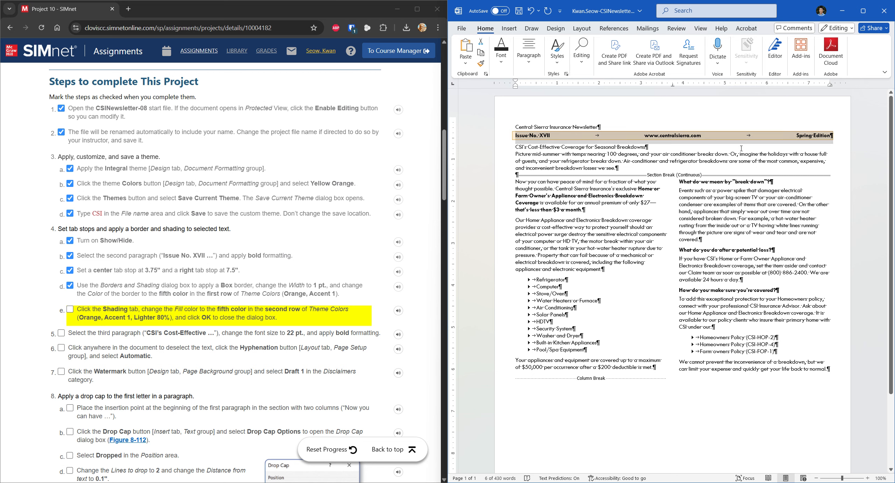
{"action": "left_click", "coordinate": [741, 149]}
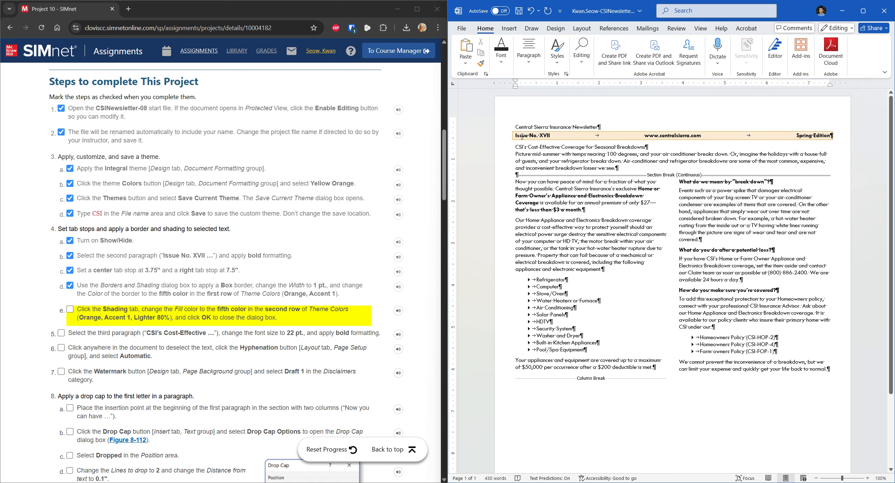
{"action": "left_click", "coordinate": [70, 309]}
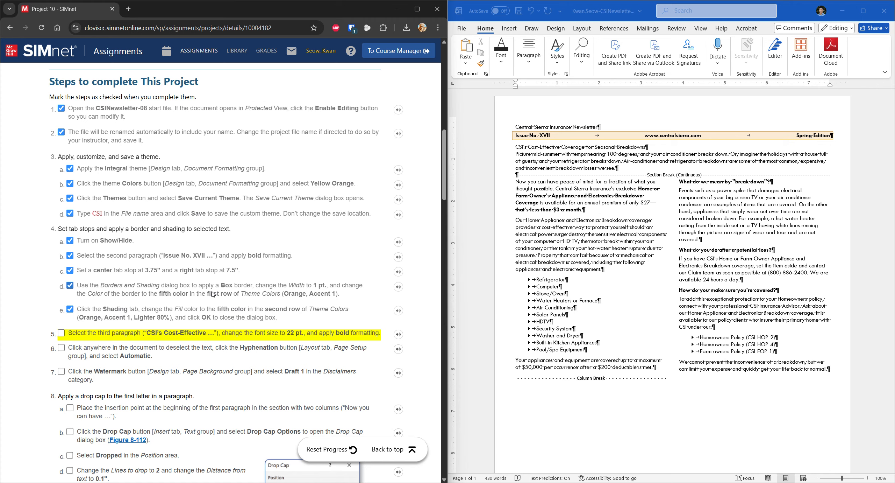
Format the "CSI's Cost-Effective Coverage for Seasonal Breakdowns" paragraph as 22 pt bold in Word
{"action": "scroll", "coordinate": [203, 296], "scroll_direction": "down", "scroll_amount": 2}
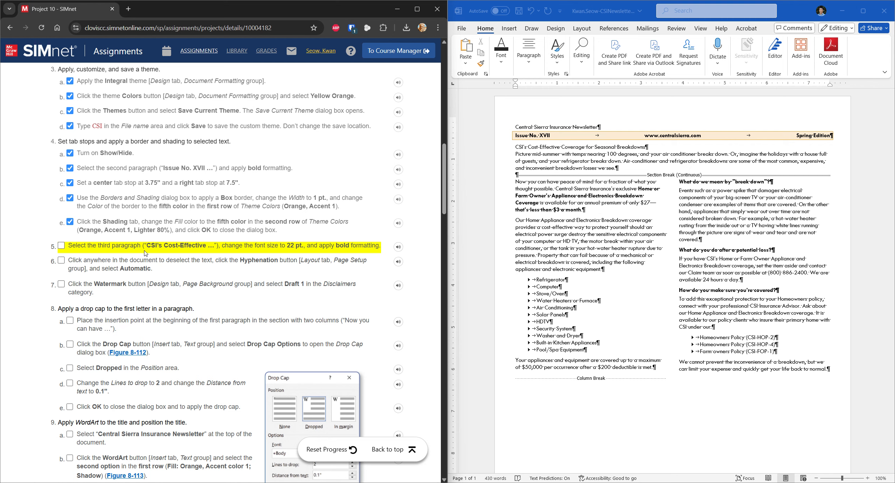
{"action": "left_click", "coordinate": [532, 151]}
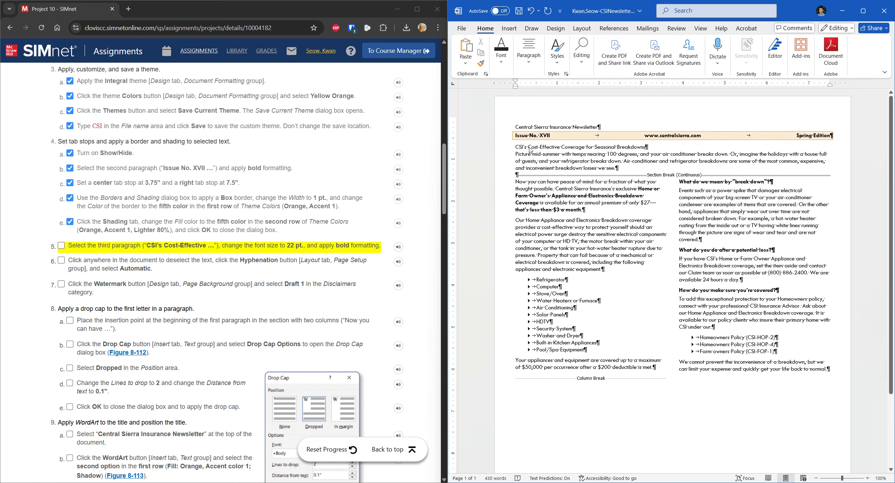
{"action": "left_click_drag", "start_coordinate": [515, 146], "coordinate": [642, 144]}
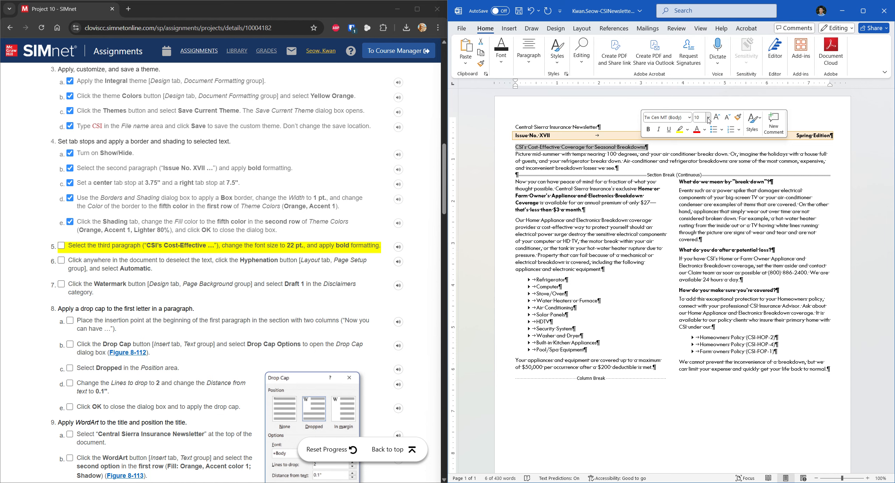
{"action": "left_click", "coordinate": [708, 118]}
{"action": "left_click", "coordinate": [701, 223]}
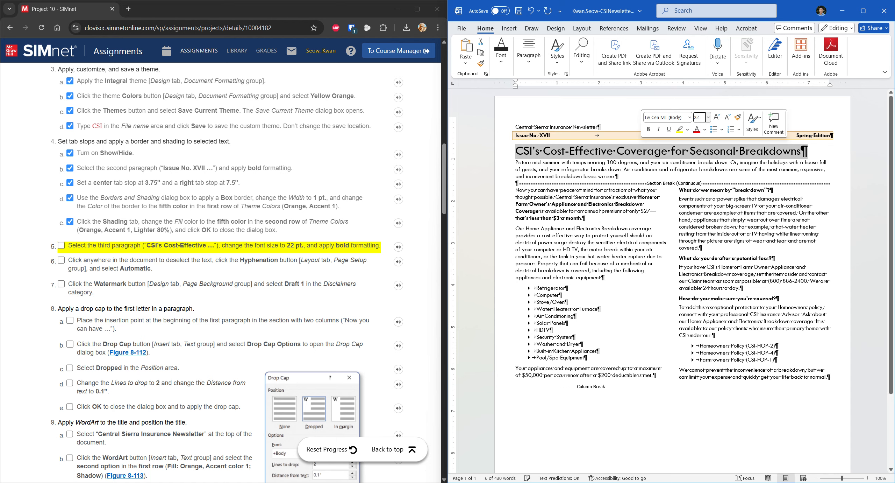
{"action": "left_click", "coordinate": [507, 60]}
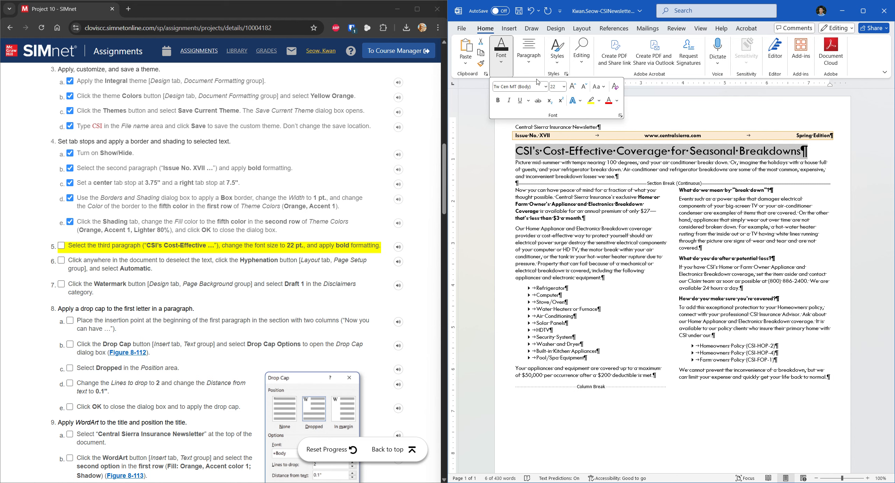
{"action": "left_click", "coordinate": [501, 67]}
{"action": "left_click", "coordinate": [502, 66]}
{"action": "left_click", "coordinate": [498, 101]}
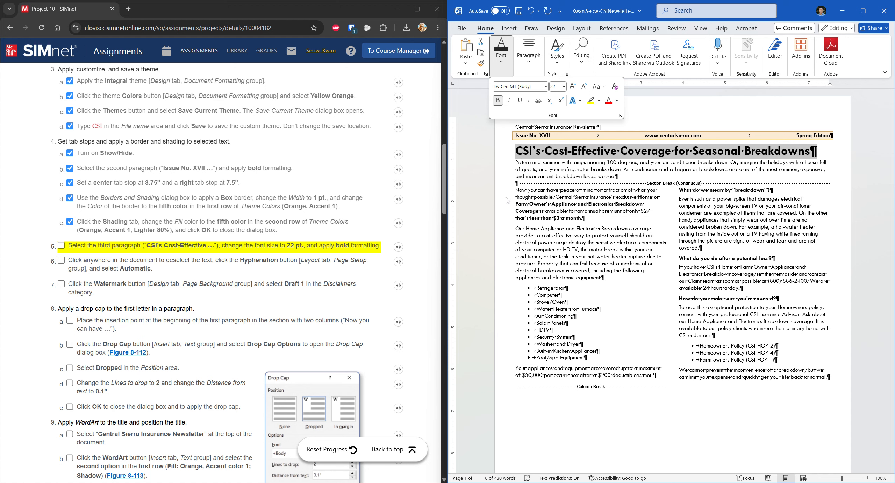
{"action": "left_click", "coordinate": [545, 178]}
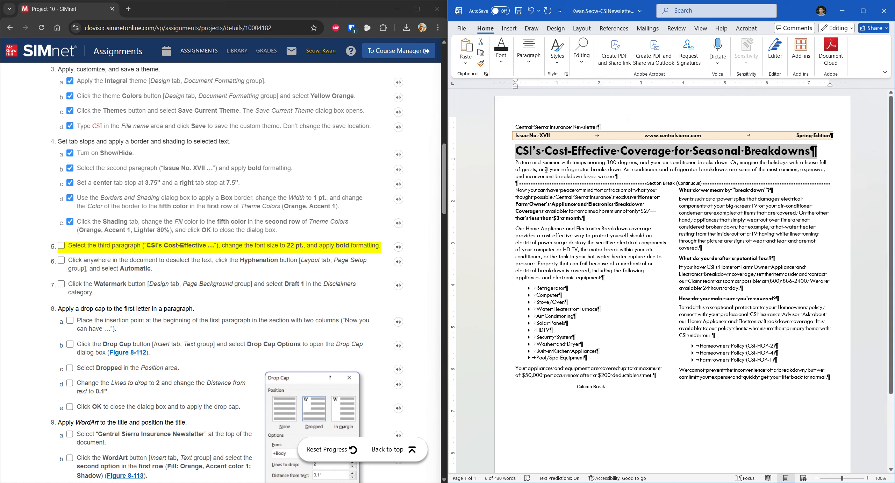
Deselect the text, turn on Automatic hyphenation in Word, and mark steps 5 and 6 complete in the browser checklist
{"action": "left_click", "coordinate": [582, 171]}
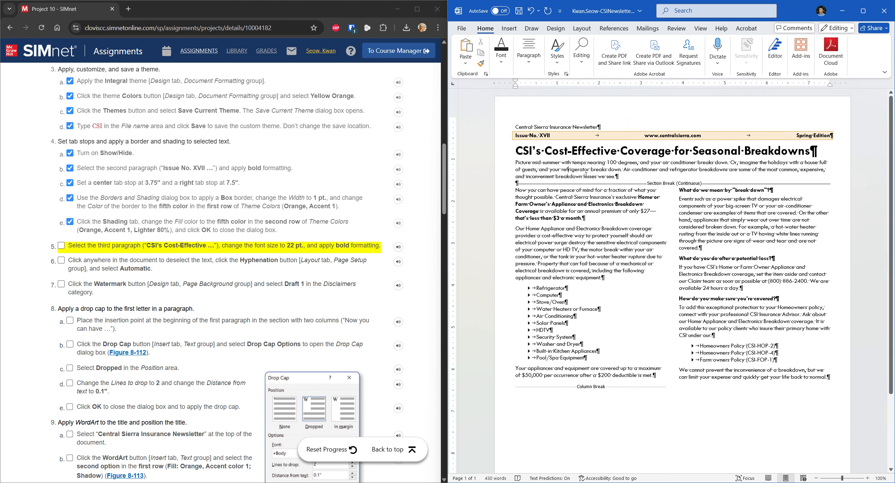
{"action": "left_click", "coordinate": [581, 29]}
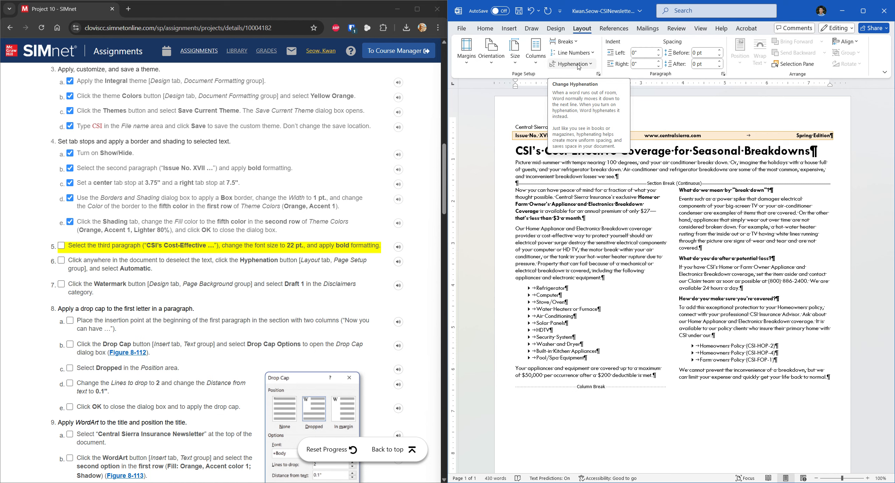
{"action": "left_click", "coordinate": [592, 65]}
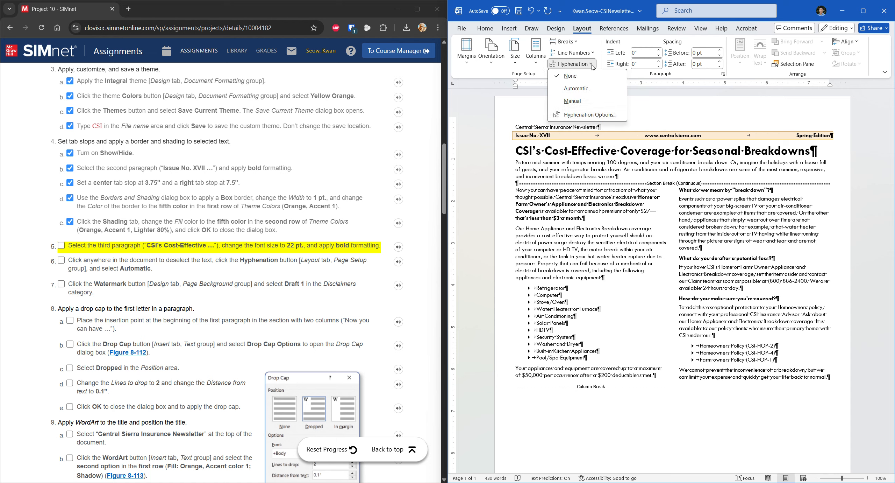
{"action": "left_click", "coordinate": [580, 89]}
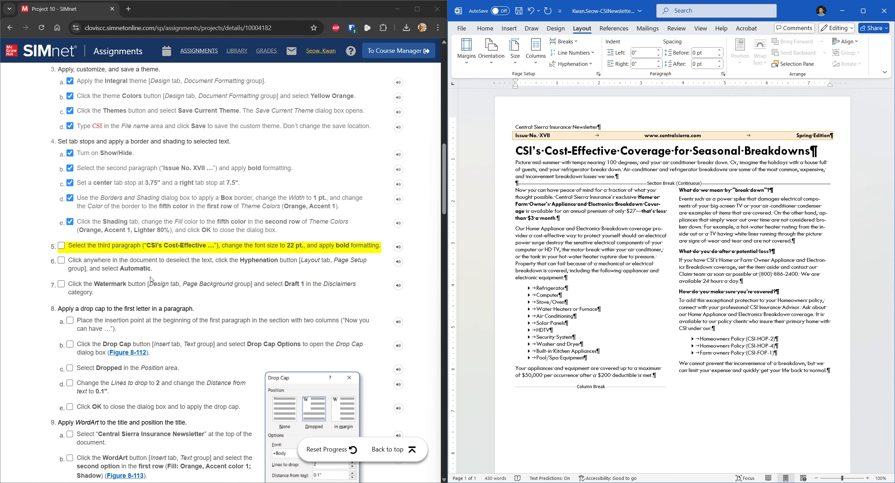
{"action": "left_click", "coordinate": [61, 245]}
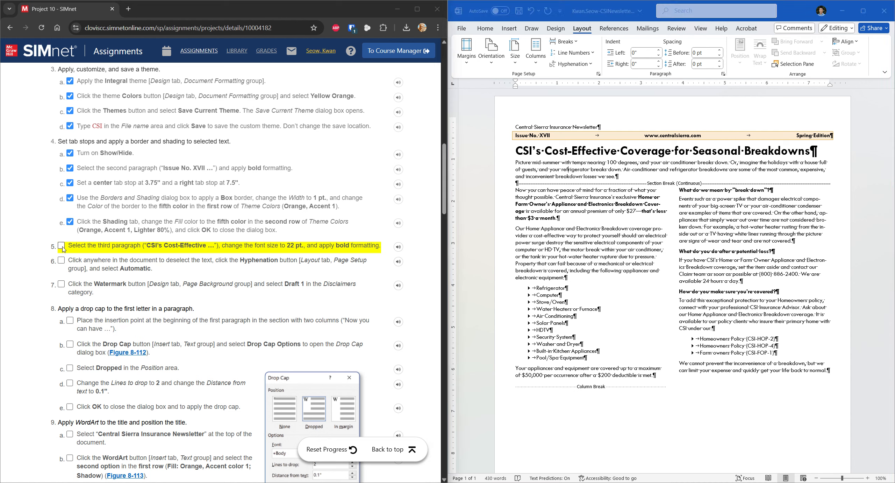
{"action": "left_click", "coordinate": [62, 260]}
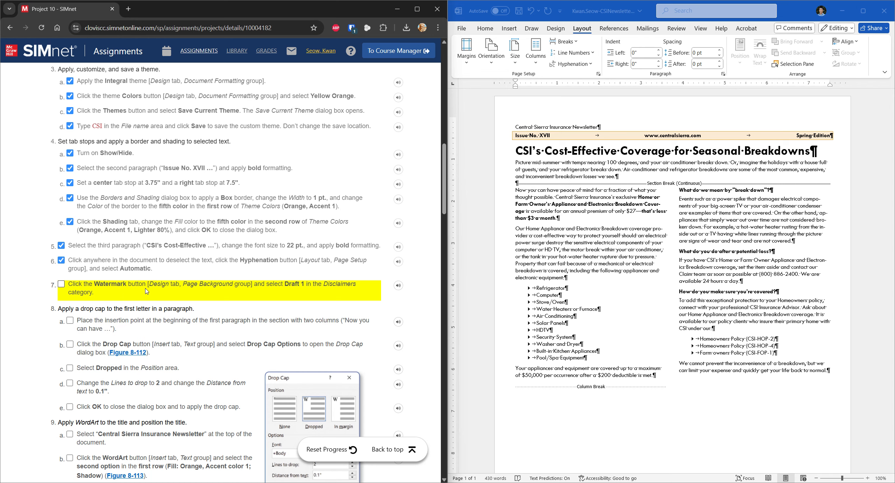
Apply the Draft 1 watermark from the Disclaimers category in Word and mark step 7 complete in the browser
{"action": "left_click", "coordinate": [556, 30]}
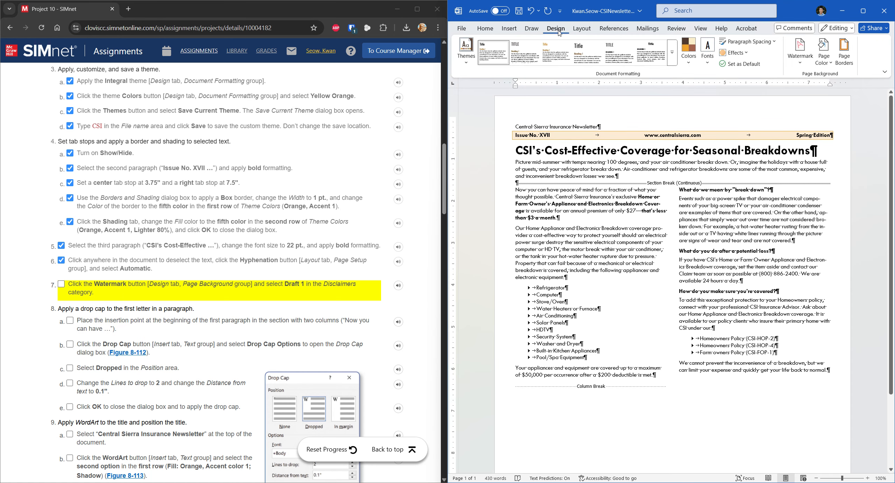
{"action": "left_click", "coordinate": [804, 65]}
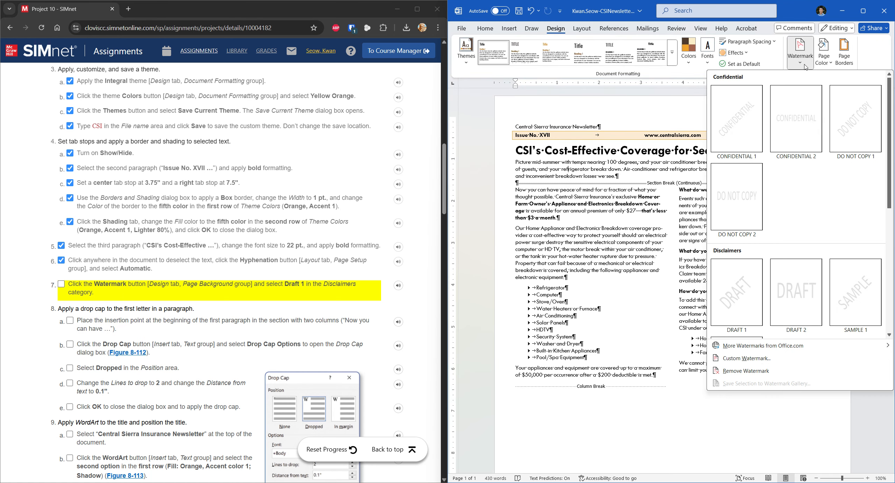
{"action": "left_click", "coordinate": [747, 285]}
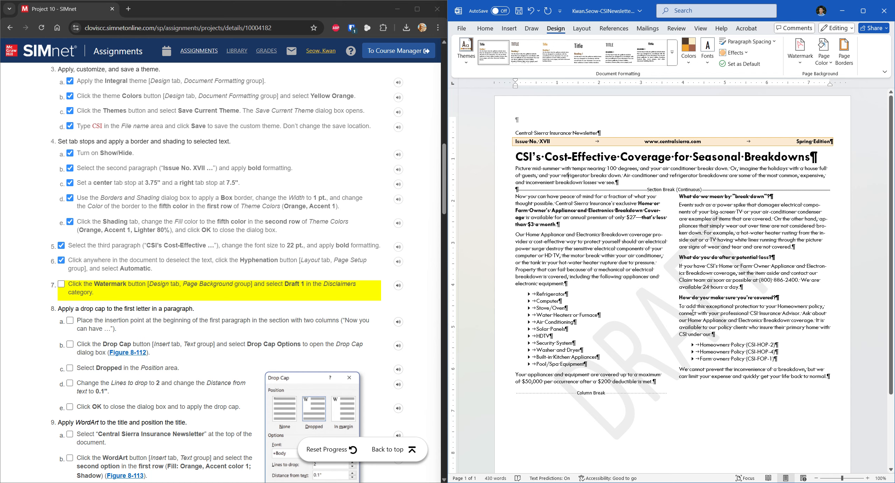
{"action": "left_click", "coordinate": [61, 284]}
Place the insertion point before "Now you can have" at the start of the two-column section in Word and mark step 8a complete in the browser
{"action": "scroll", "coordinate": [179, 283], "scroll_direction": "down", "scroll_amount": 2}
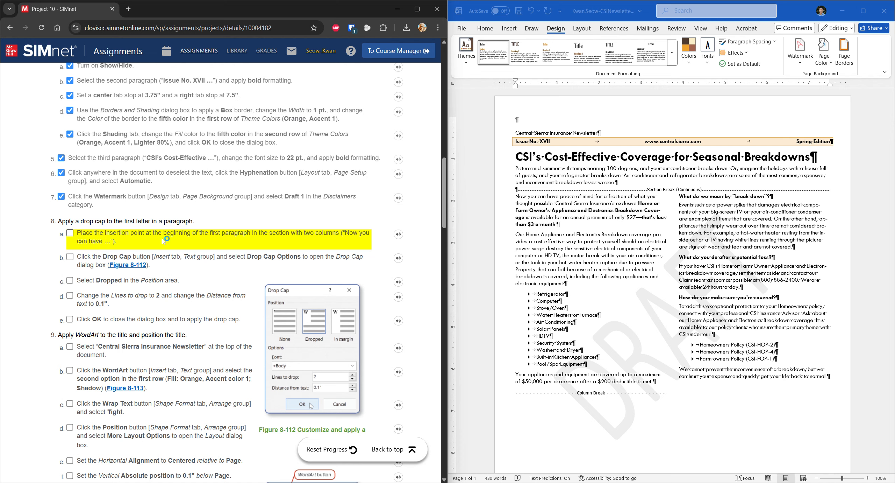
{"action": "left_click", "coordinate": [516, 197]}
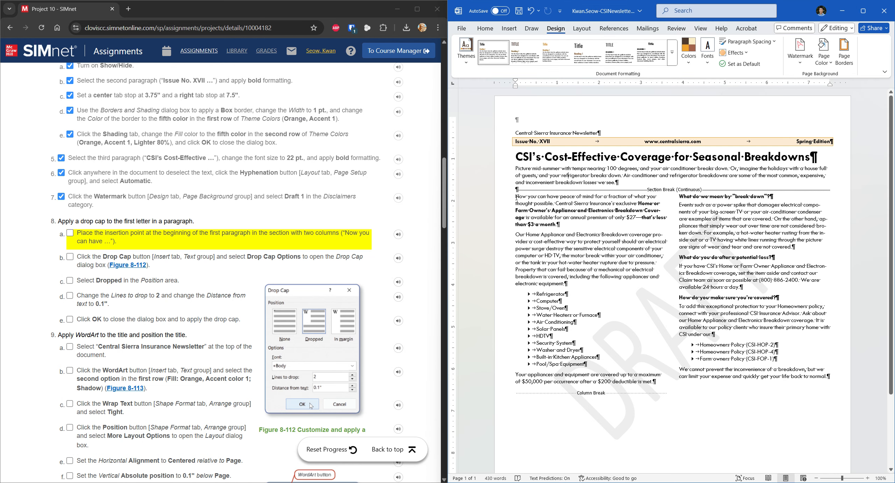
{"action": "left_click", "coordinate": [516, 197]}
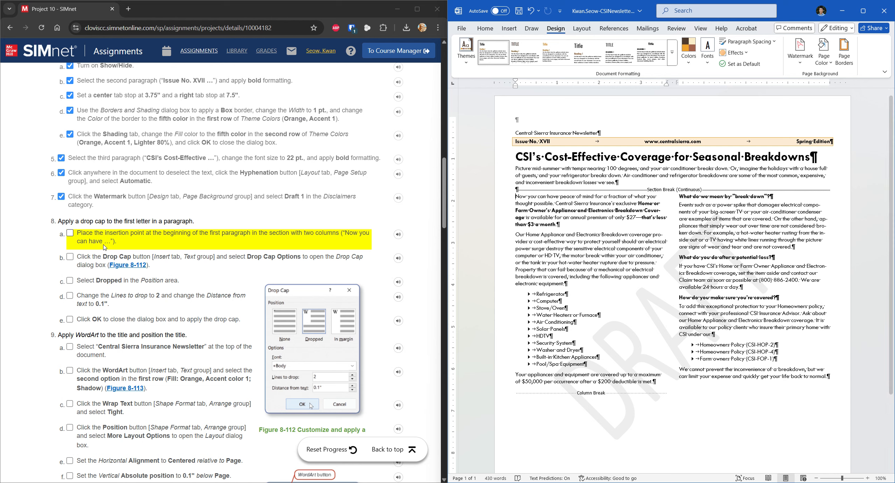
{"action": "left_click", "coordinate": [70, 233]}
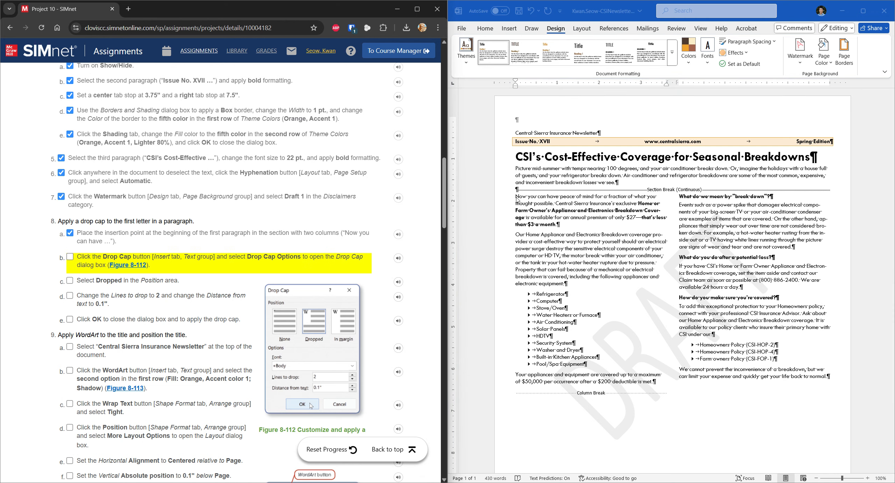
Apply a Dropped drop cap to the "Now you can have" paragraph in Word, with 2 lines to drop and 0.1" distance from text
{"action": "left_click", "coordinate": [509, 28]}
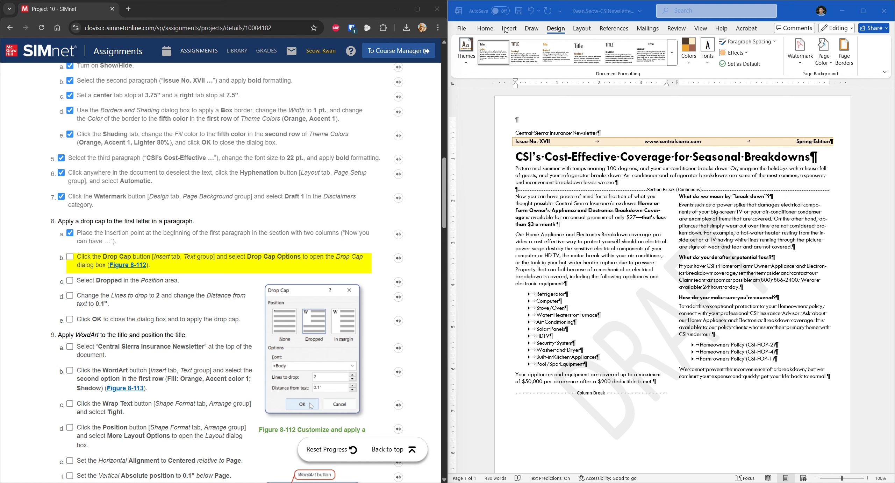
{"action": "left_click", "coordinate": [513, 32]}
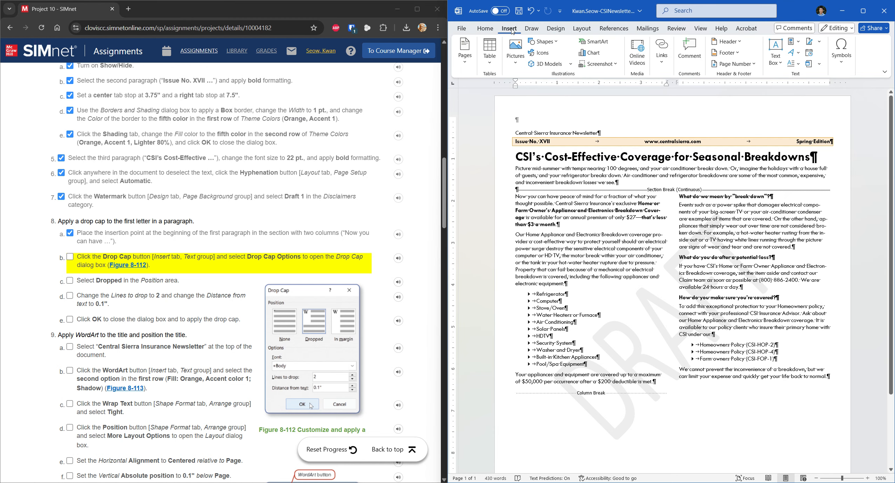
{"action": "left_click", "coordinate": [798, 64]}
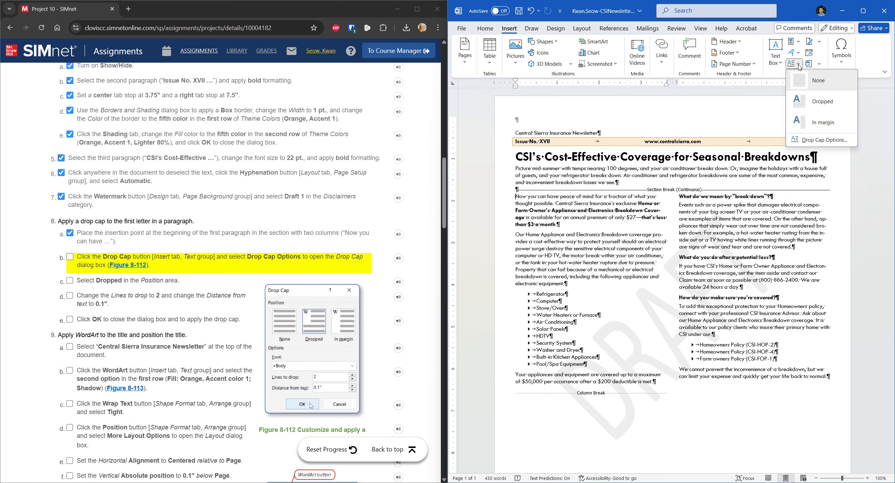
{"action": "left_click", "coordinate": [831, 144]}
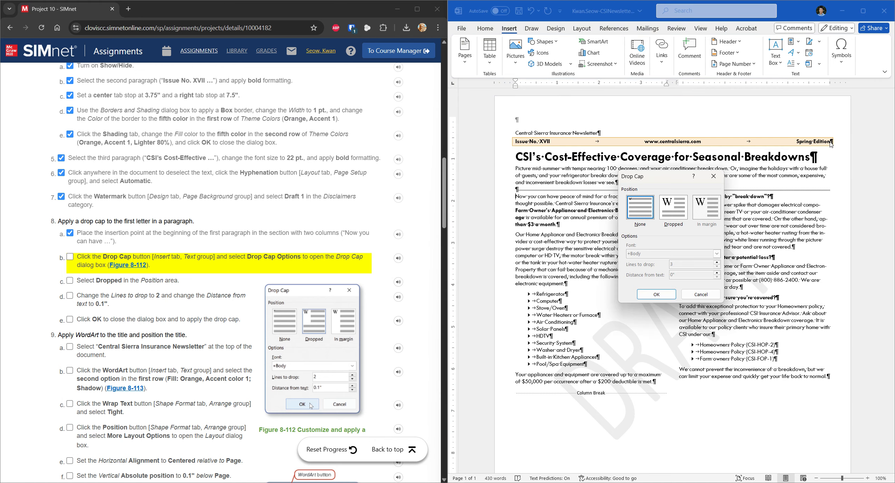
{"action": "left_click", "coordinate": [675, 213]}
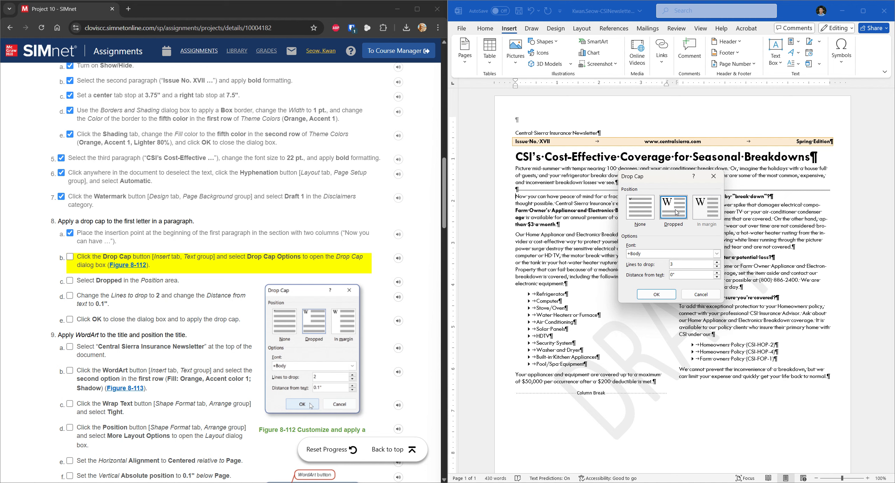
{"action": "left_click", "coordinate": [716, 266]}
{"action": "left_click", "coordinate": [717, 273]}
{"action": "left_click", "coordinate": [718, 275]}
{"action": "left_click", "coordinate": [668, 295]}
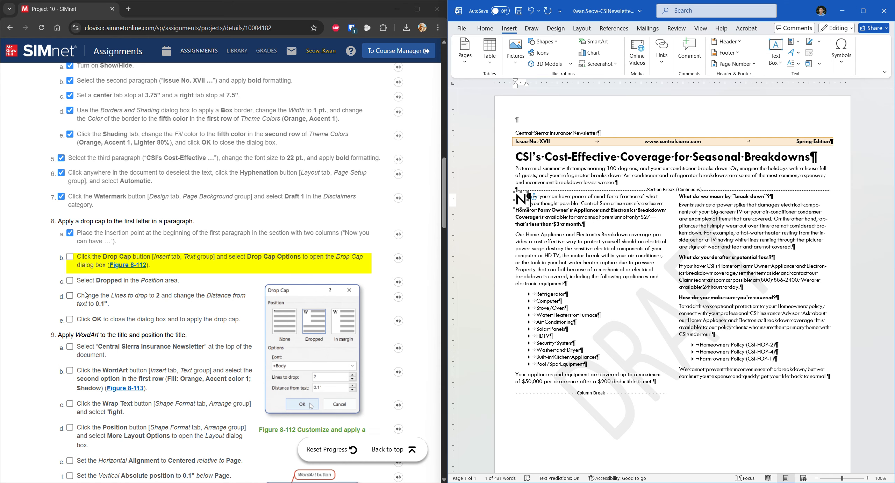
Mark drop cap steps 8b through 8e complete in the browser checklist
{"action": "left_click", "coordinate": [69, 256]}
{"action": "left_click", "coordinate": [70, 280]}
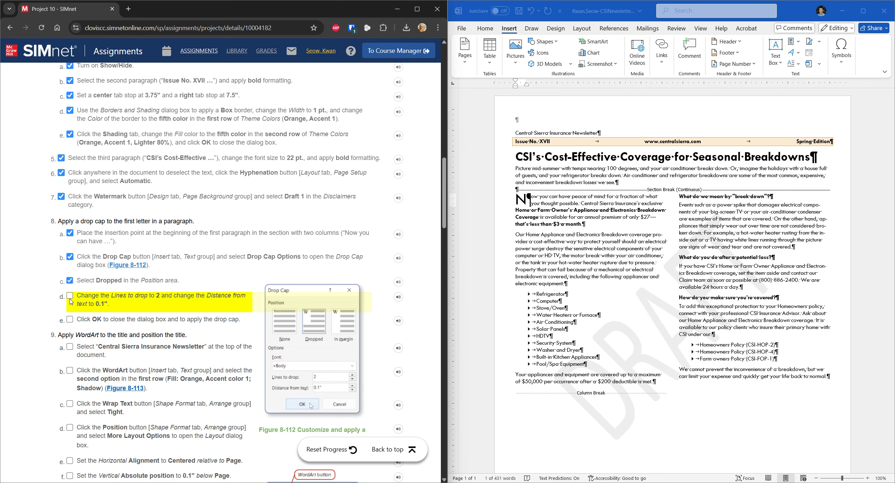
{"action": "left_click", "coordinate": [71, 296]}
{"action": "left_click", "coordinate": [70, 319]}
Convert "Central Sierra Insurance Newsletter" to WordArt with Fill: Orange, Accent color 1; Shadow in Word, and mark steps 9a and 9b complete in the browser
{"action": "scroll", "coordinate": [131, 308], "scroll_direction": "down", "scroll_amount": 5}
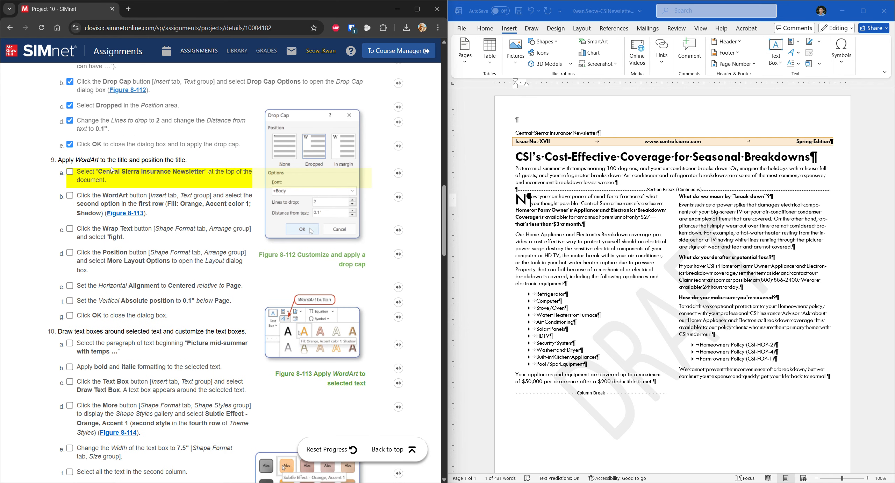
{"action": "left_click", "coordinate": [612, 133]}
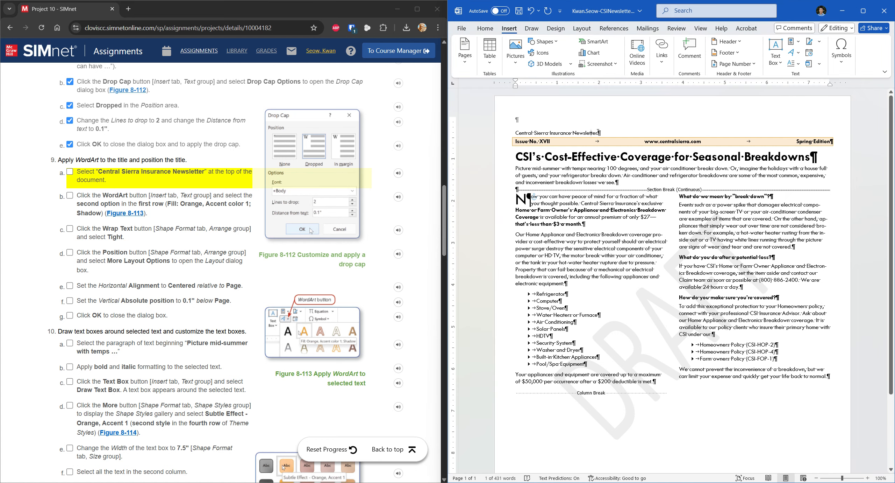
{"action": "left_click_drag", "start_coordinate": [612, 133], "coordinate": [496, 140]}
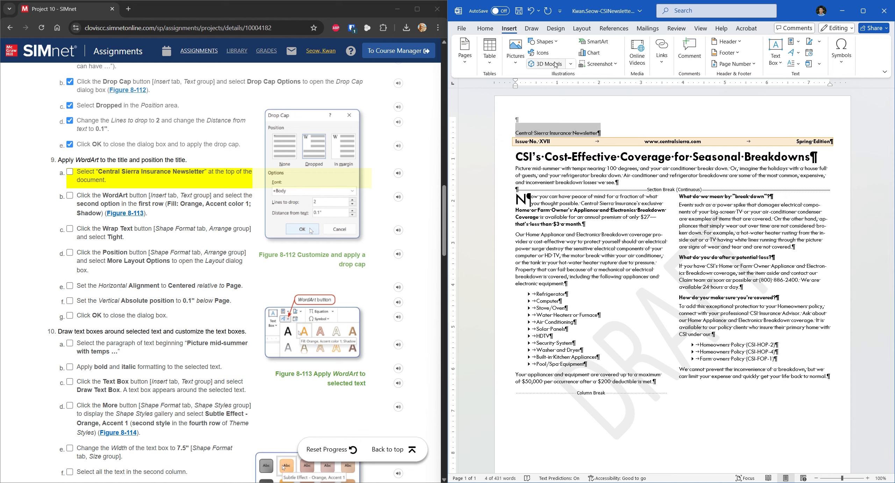
{"action": "left_click", "coordinate": [798, 55]}
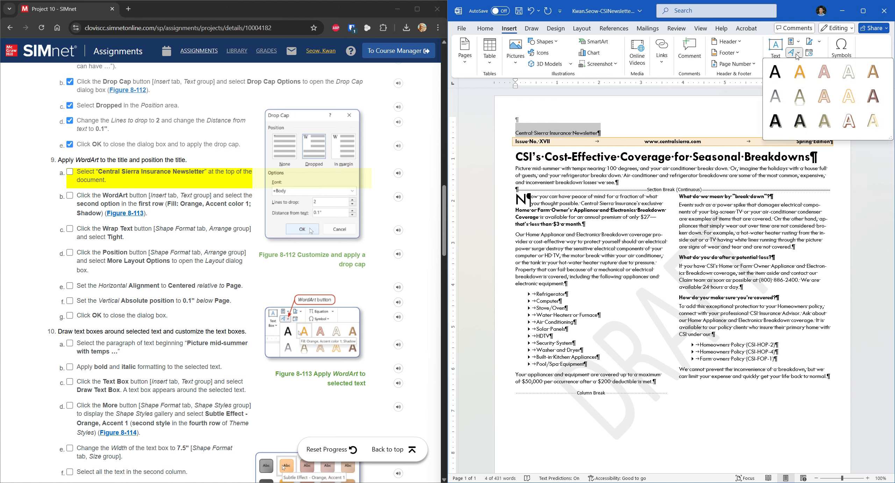
{"action": "left_click", "coordinate": [800, 73]}
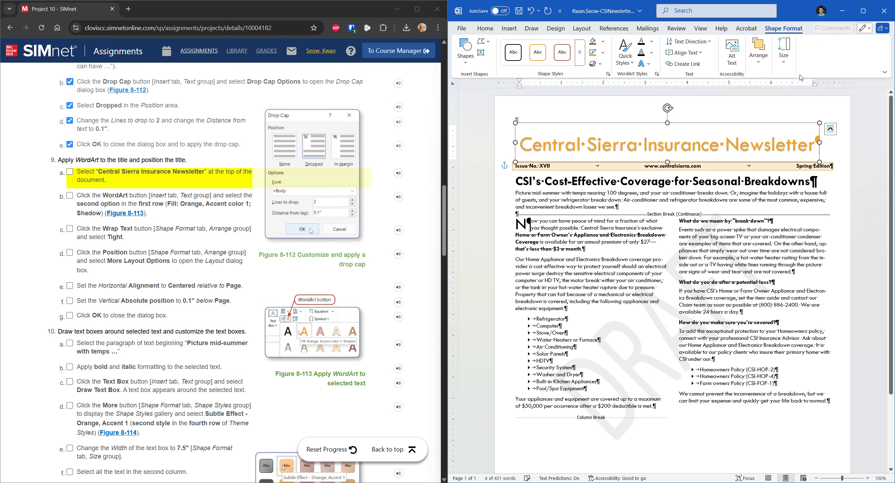
{"action": "left_click", "coordinate": [71, 174]}
{"action": "left_click", "coordinate": [70, 189]}
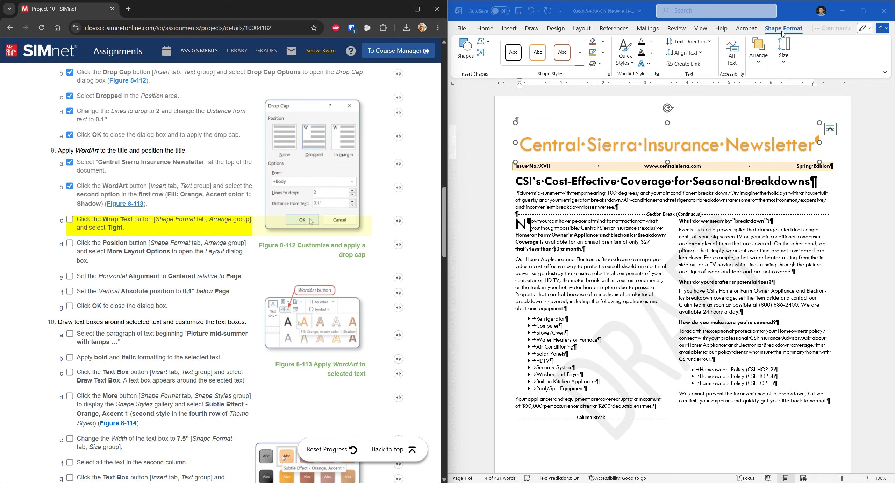
Set the newsletter title WordArt's text wrapping to Tight in Word and mark step 9c complete in the browser
{"action": "left_click", "coordinate": [758, 56]}
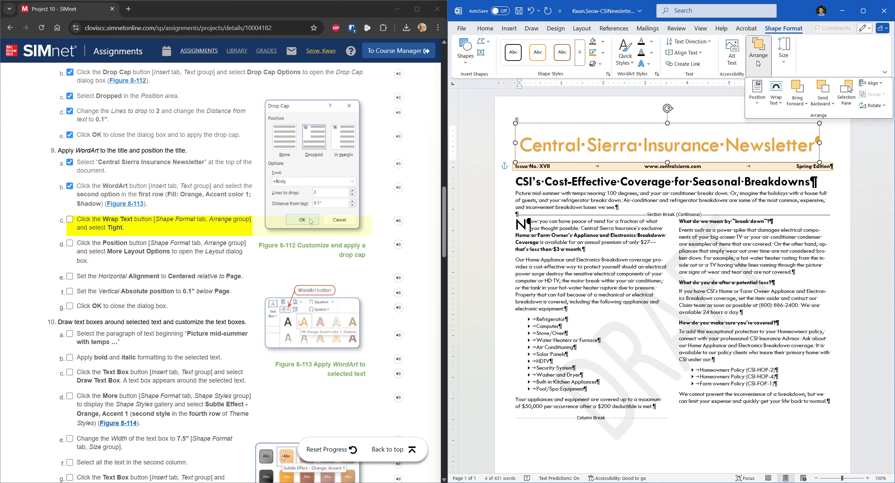
{"action": "left_click", "coordinate": [776, 103]}
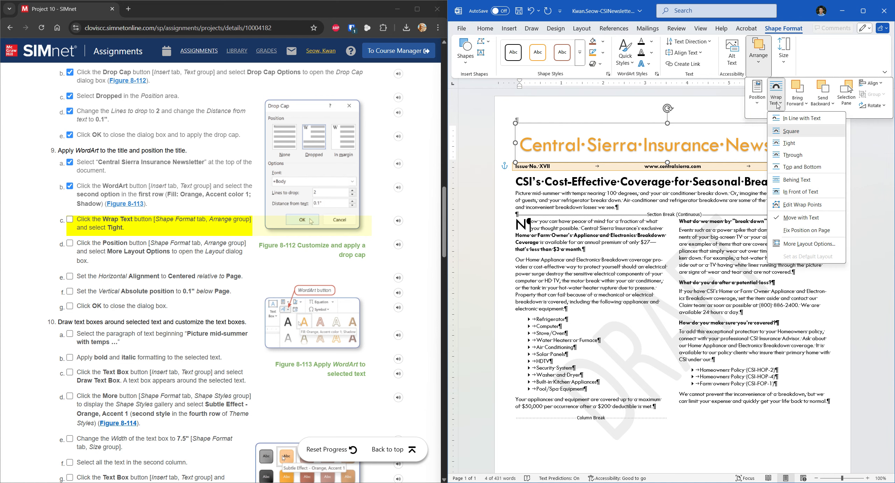
{"action": "left_click", "coordinate": [791, 143]}
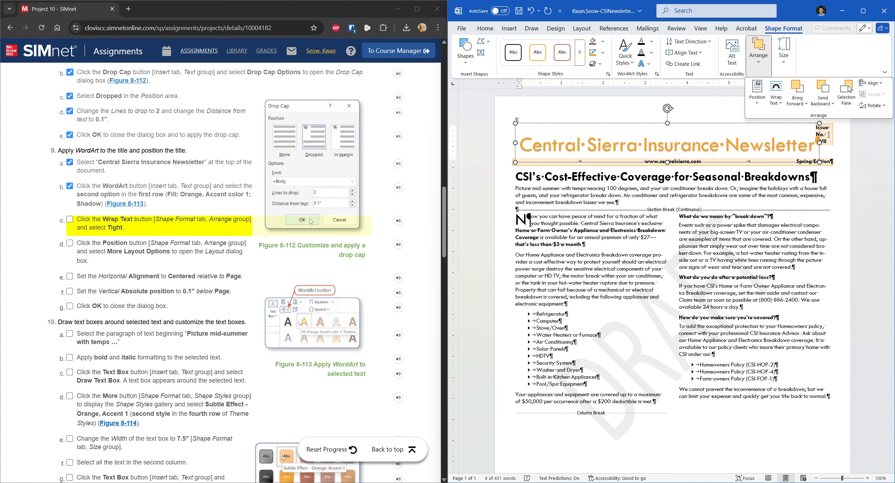
{"action": "left_click", "coordinate": [73, 220]}
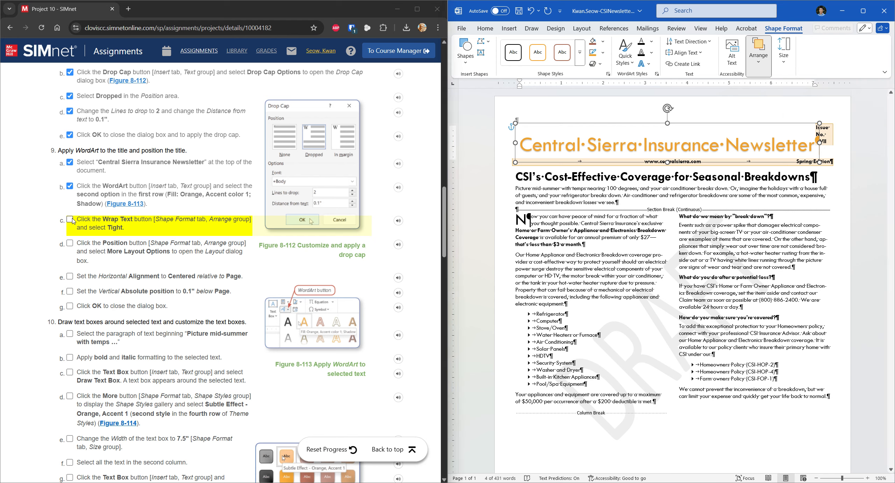
{"action": "left_click", "coordinate": [72, 220]}
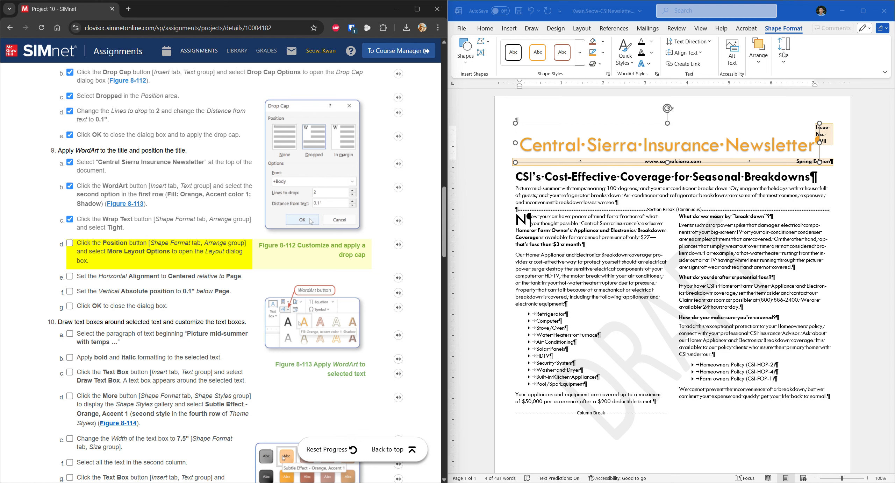
Set the title WordArt's horizontal alignment to Centered relative to Page in Word's layout options and mark steps 9d and 9e complete in the browser
{"action": "left_click", "coordinate": [763, 64]}
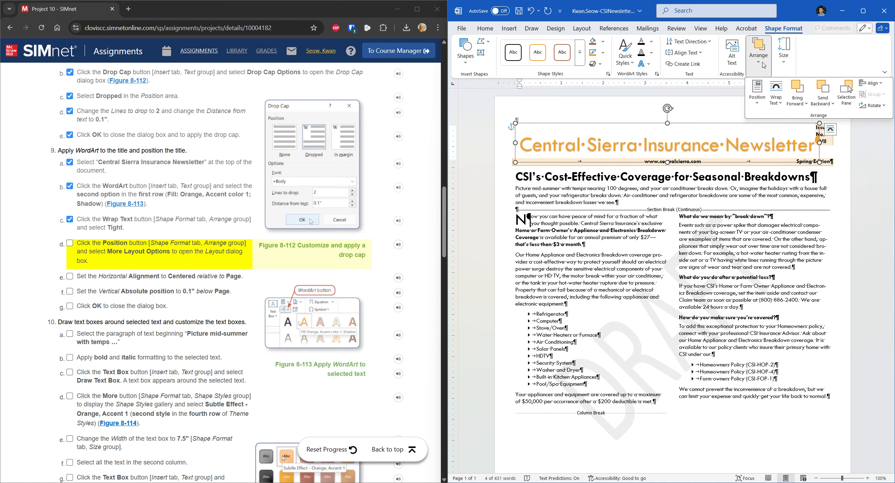
{"action": "left_click", "coordinate": [757, 98]}
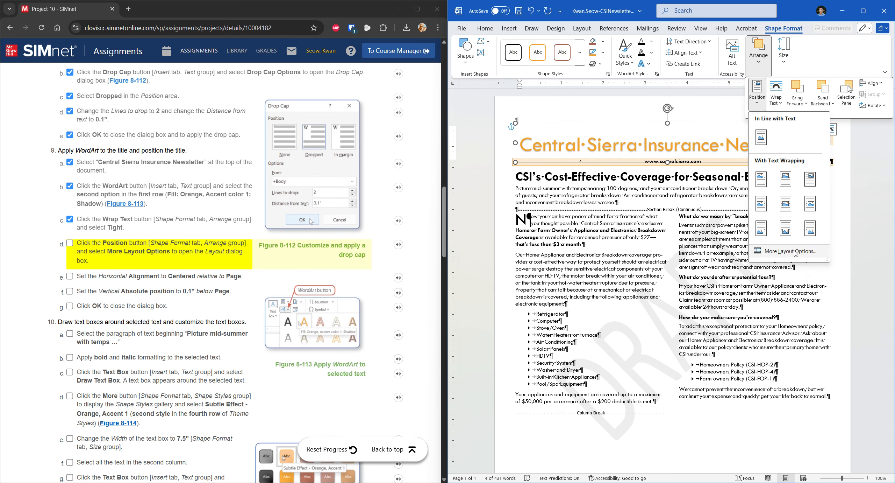
{"action": "left_click", "coordinate": [782, 256]}
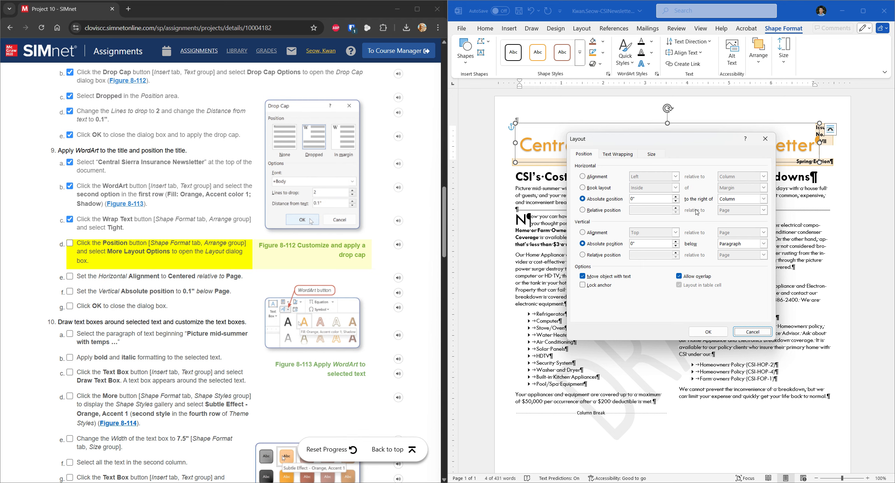
{"action": "left_click", "coordinate": [597, 176]}
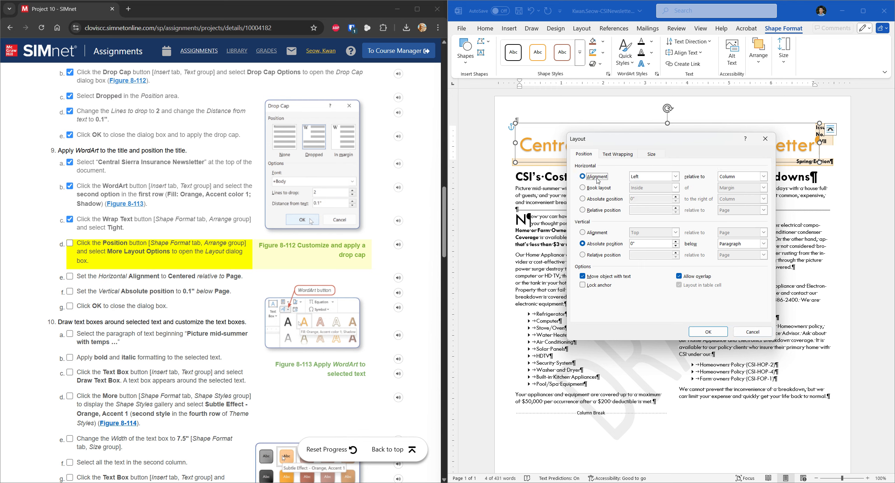
{"action": "left_click", "coordinate": [674, 176]}
{"action": "left_click", "coordinate": [669, 191]}
{"action": "left_click", "coordinate": [764, 177]}
{"action": "left_click", "coordinate": [748, 191]}
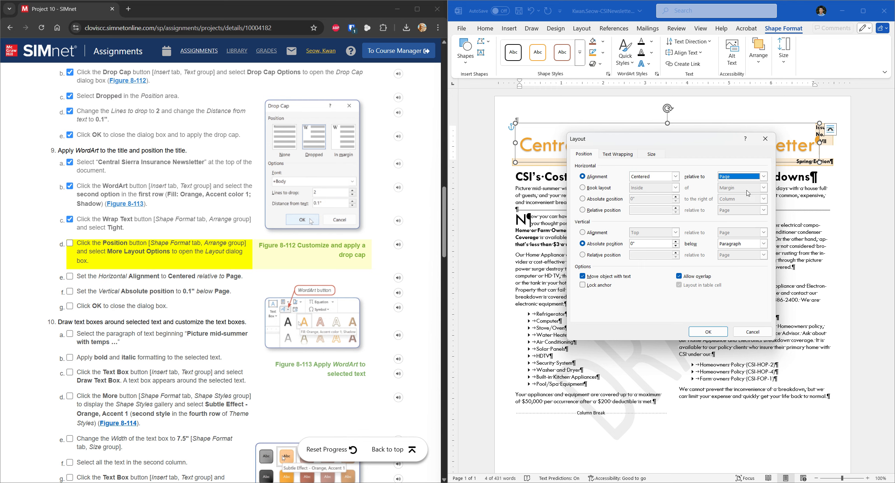
{"action": "left_click", "coordinate": [71, 243]}
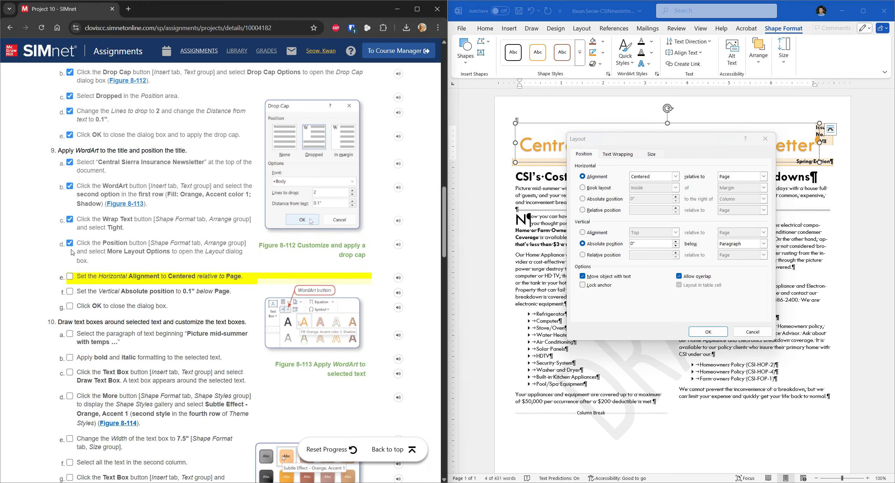
{"action": "left_click", "coordinate": [70, 276]}
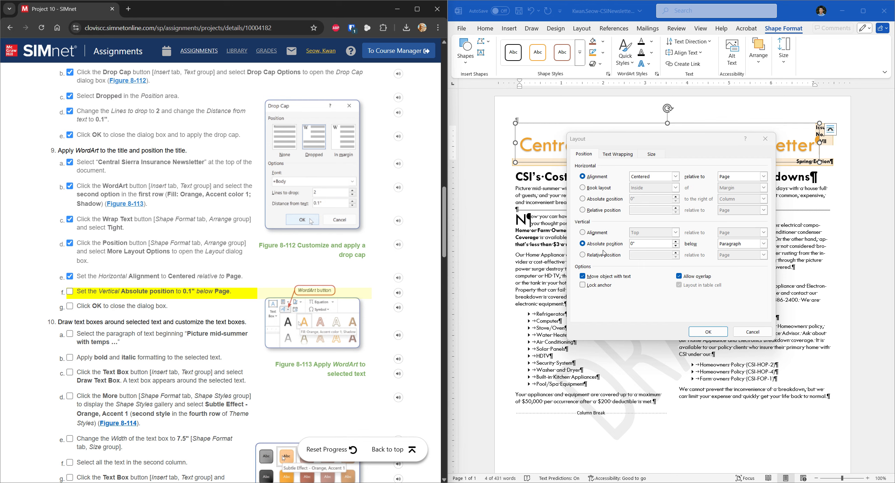
Set the title WordArt's vertical absolute position to 0.1" below Page in Word, and mark steps 9f and 9g complete in the browser
{"action": "left_click", "coordinate": [676, 244]}
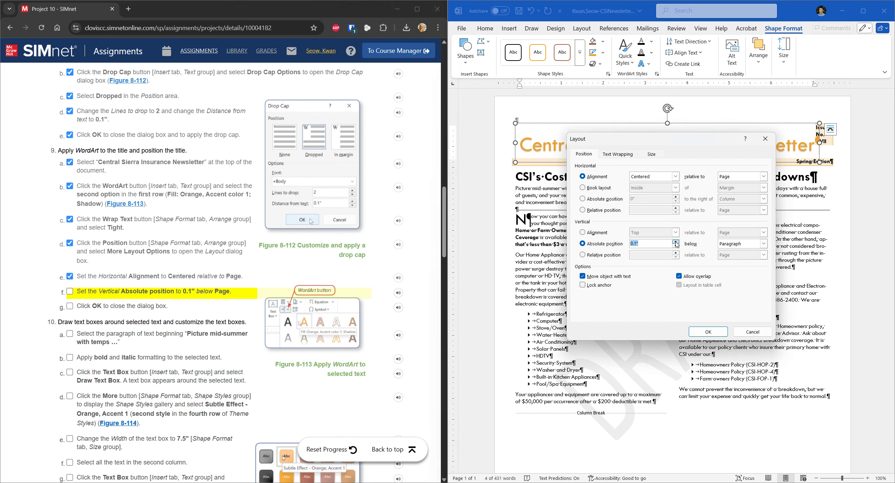
{"action": "left_click", "coordinate": [764, 244]}
{"action": "left_click", "coordinate": [743, 260]}
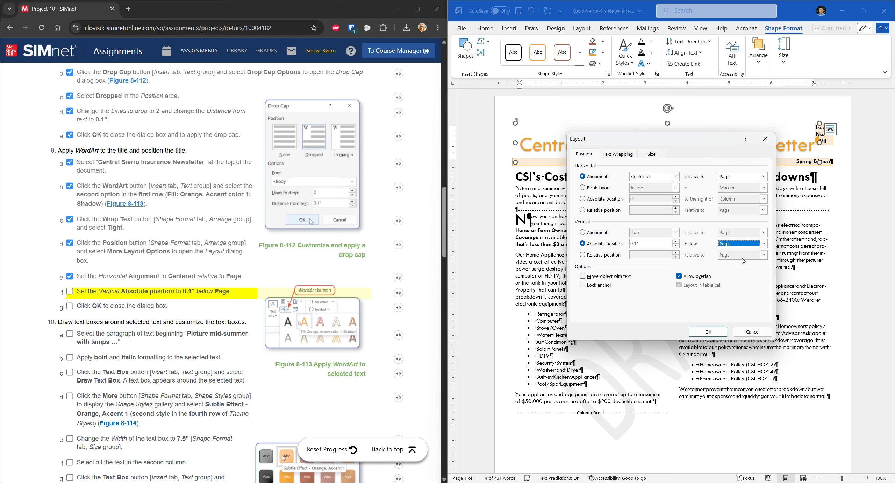
{"action": "left_click", "coordinate": [708, 331]}
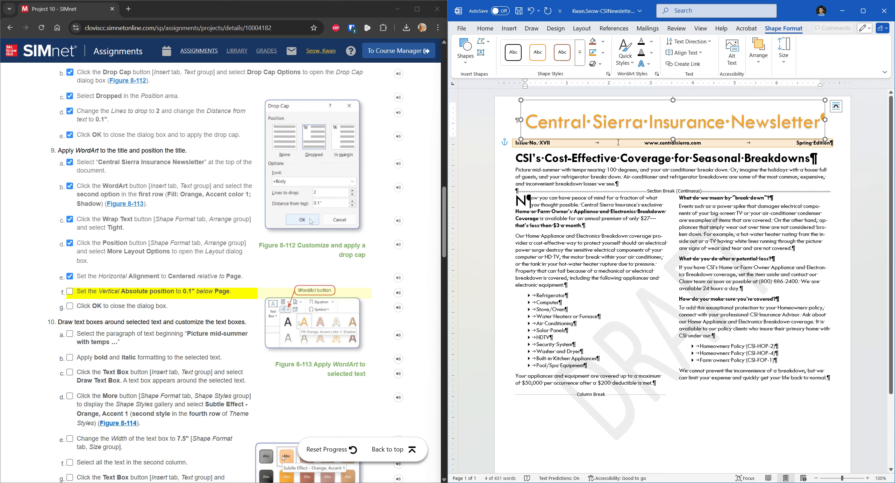
{"action": "left_click", "coordinate": [81, 294]}
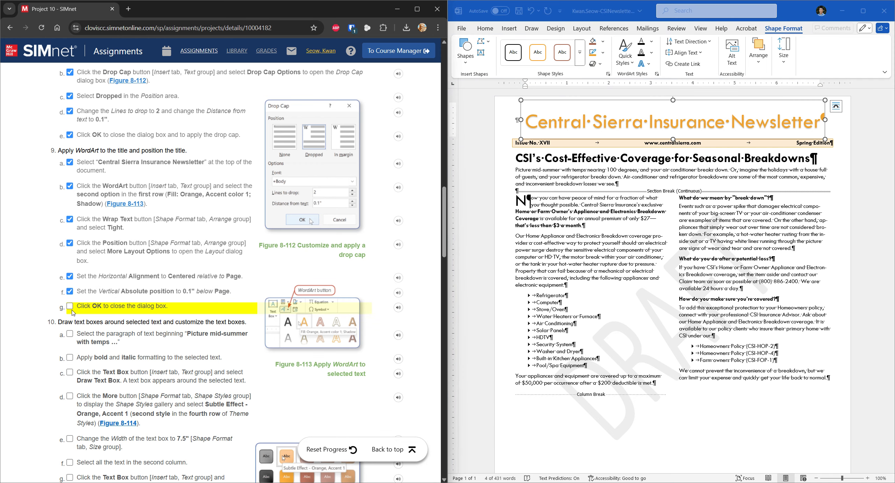
{"action": "left_click", "coordinate": [70, 306]}
Apply bold and italic to the "Picture mid-summer with temps" paragraph in Word and mark steps 10a and 10b complete in the browser
{"action": "scroll", "coordinate": [125, 311], "scroll_direction": "down", "scroll_amount": 3}
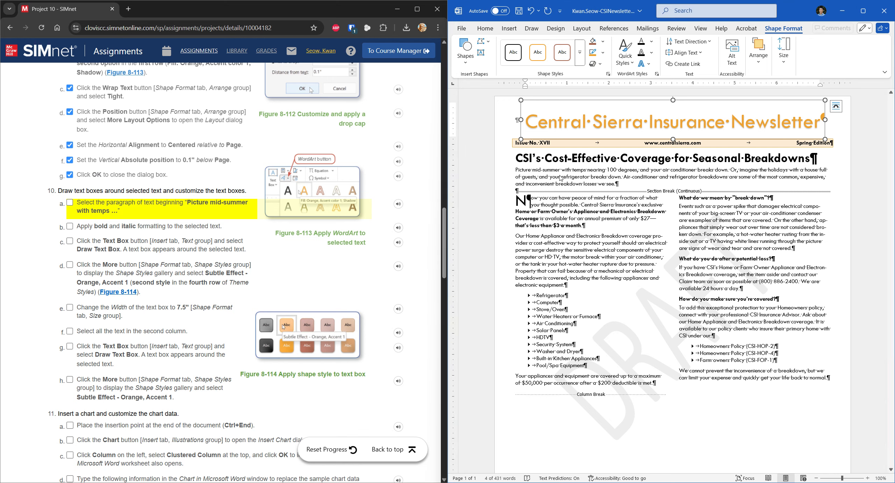
{"action": "left_click_drag", "start_coordinate": [515, 170], "coordinate": [624, 183]}
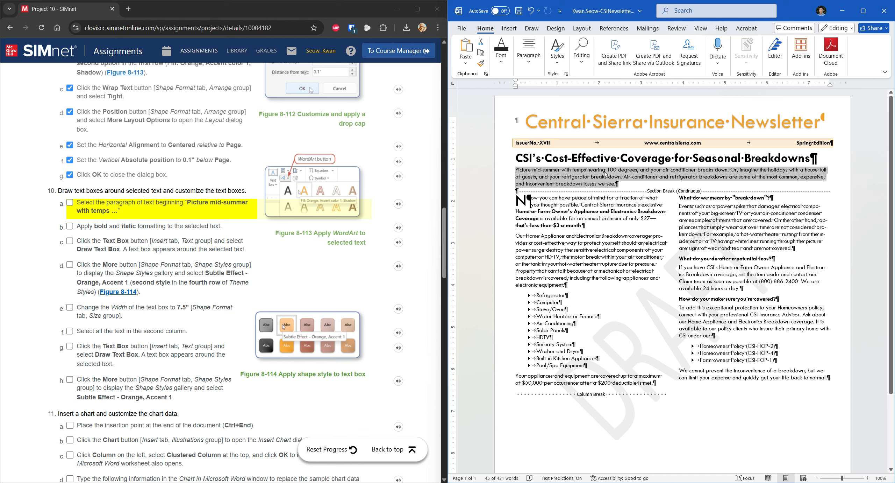
{"action": "left_click", "coordinate": [70, 203]}
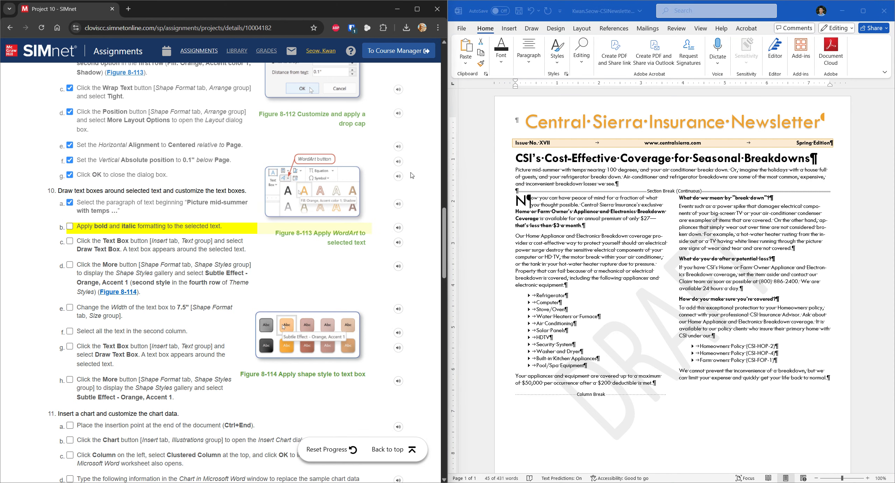
{"action": "left_click", "coordinate": [501, 52]}
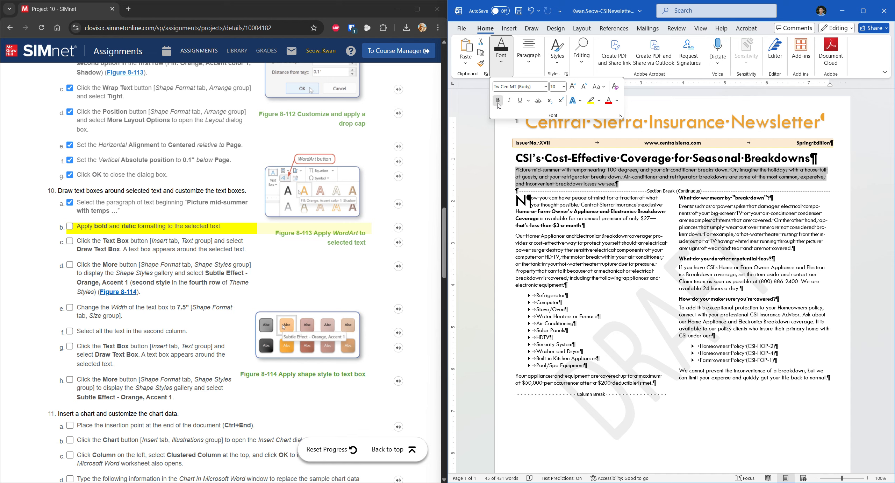
{"action": "left_click", "coordinate": [497, 101]}
{"action": "left_click", "coordinate": [509, 100]}
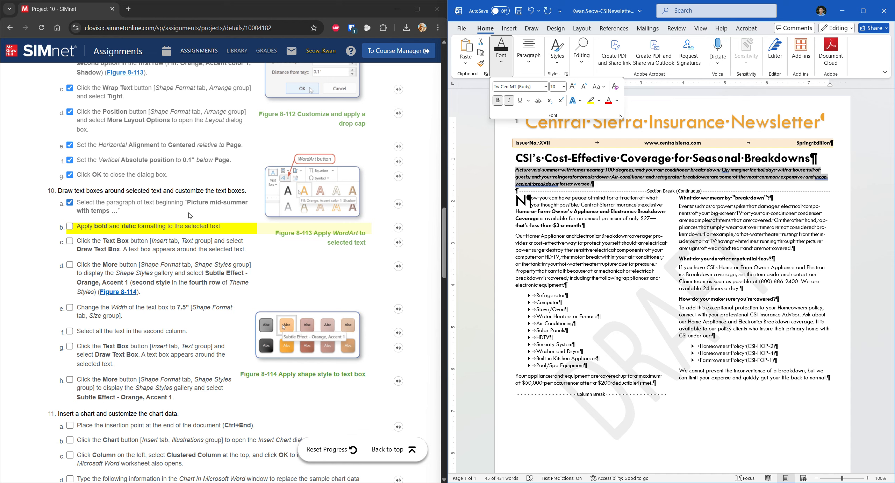
{"action": "left_click", "coordinate": [123, 225]}
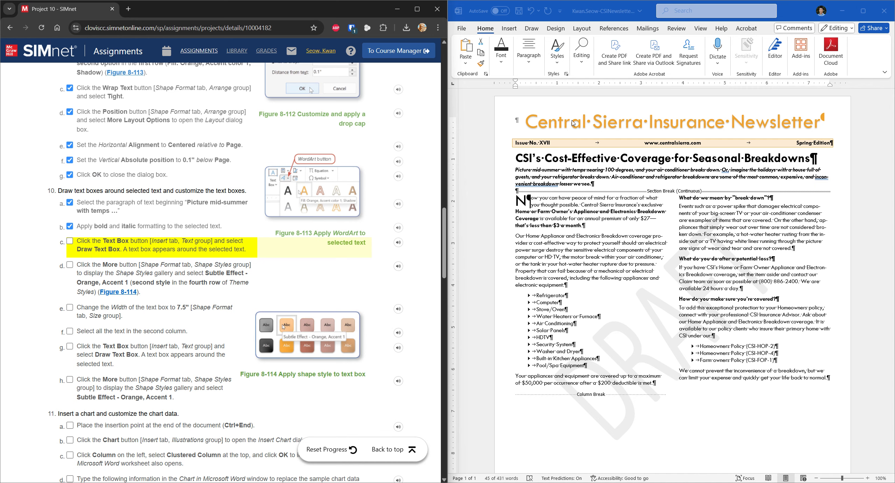
Draw a text box around the selected "Picture mid-summer" paragraph in Word and mark step 10c complete in the browser
{"action": "left_click", "coordinate": [511, 31]}
{"action": "left_click", "coordinate": [510, 31]}
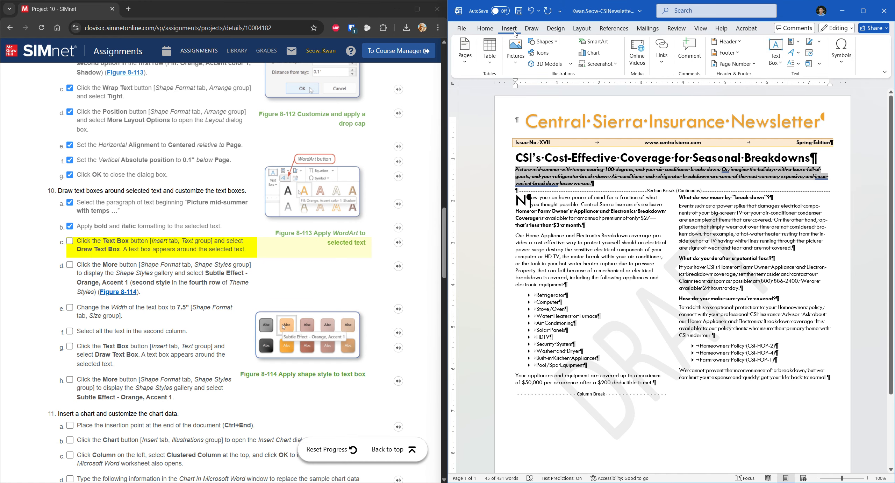
{"action": "left_click", "coordinate": [783, 63]}
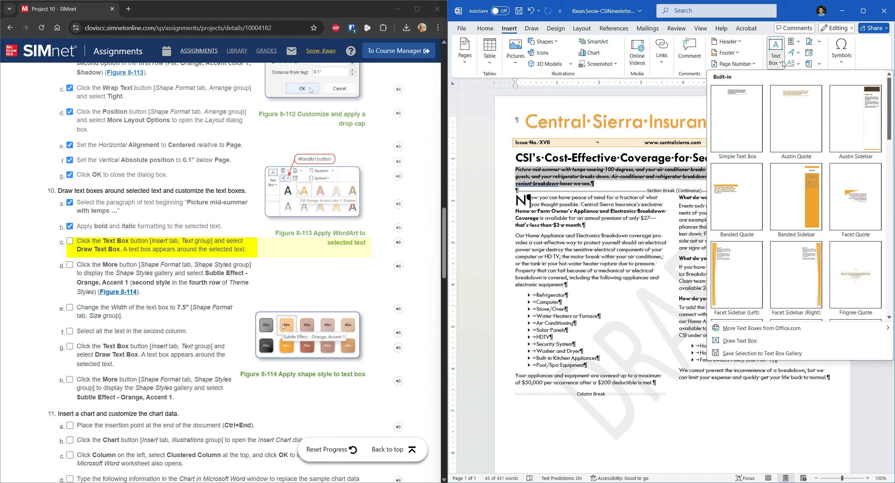
{"action": "left_click", "coordinate": [744, 342]}
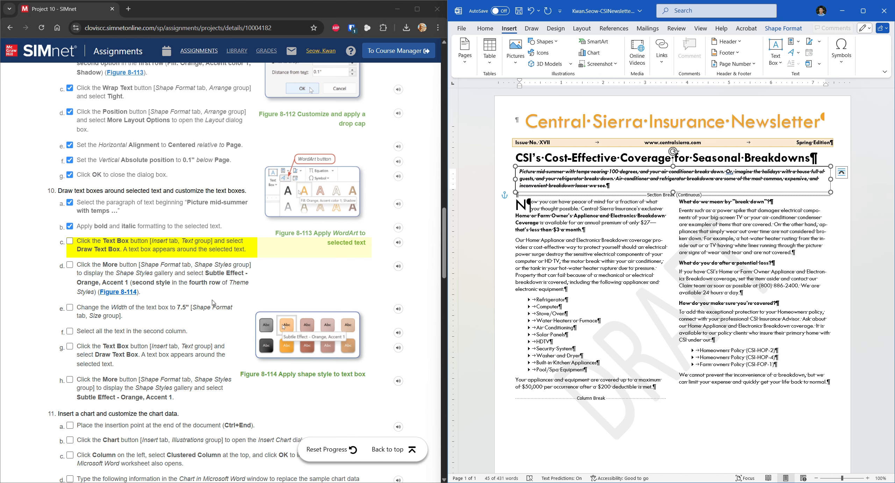
{"action": "left_click", "coordinate": [70, 240]}
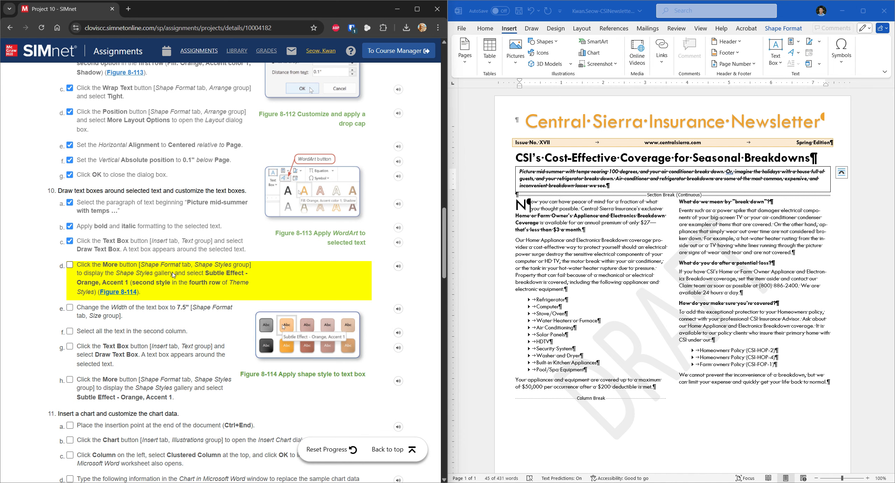
Apply the Subtle Effect - Orange, Accent 1 shape style to the text box in Word and mark step 10d complete in the browser
{"action": "left_click", "coordinate": [783, 28]}
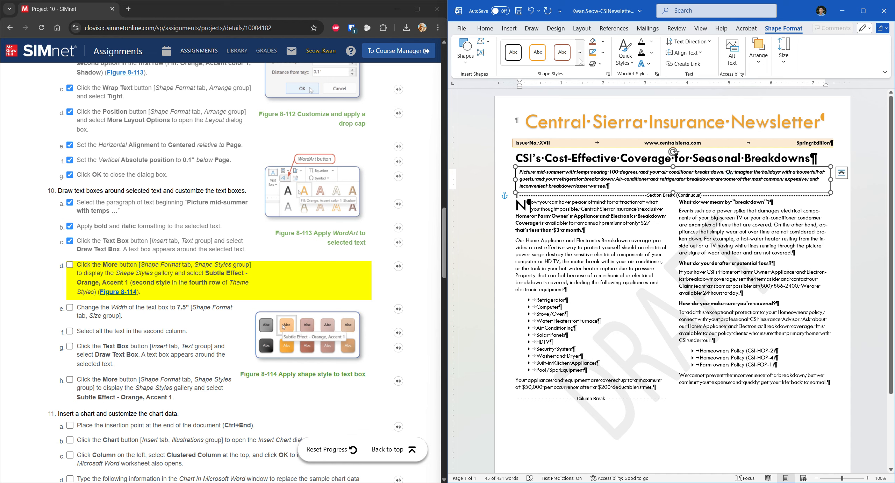
{"action": "left_click", "coordinate": [580, 61]}
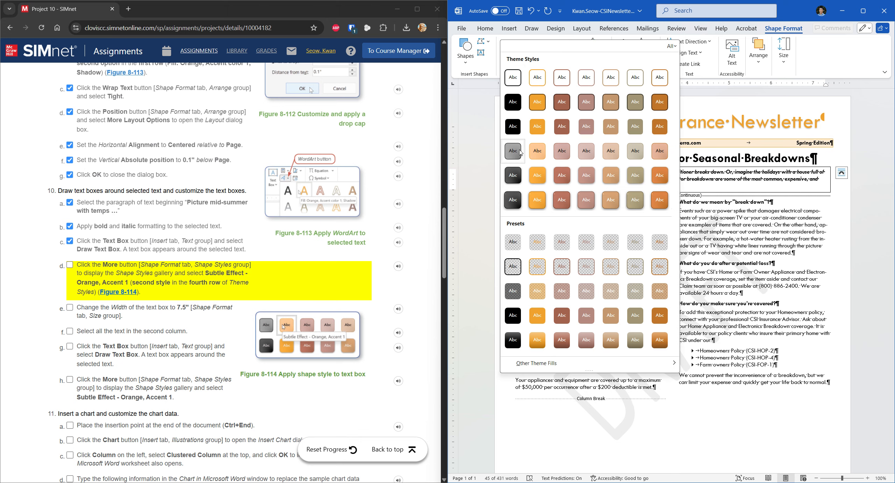
{"action": "left_click", "coordinate": [538, 151]}
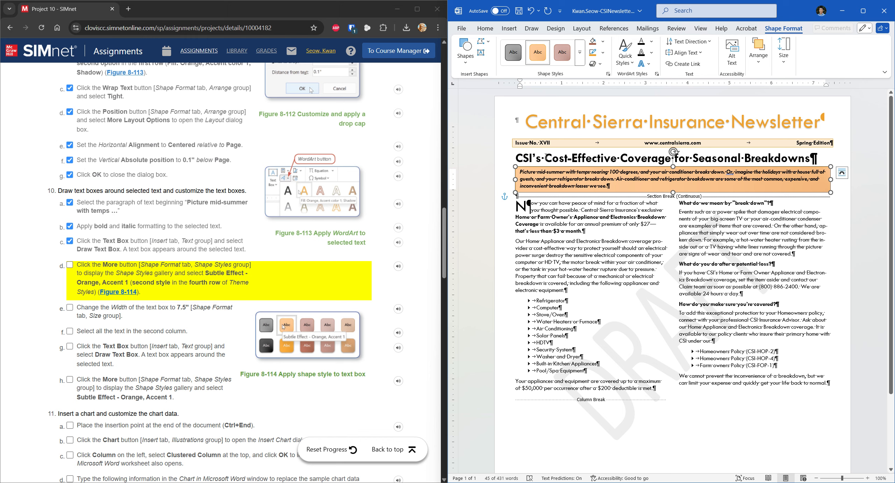
{"action": "left_click", "coordinate": [70, 265]}
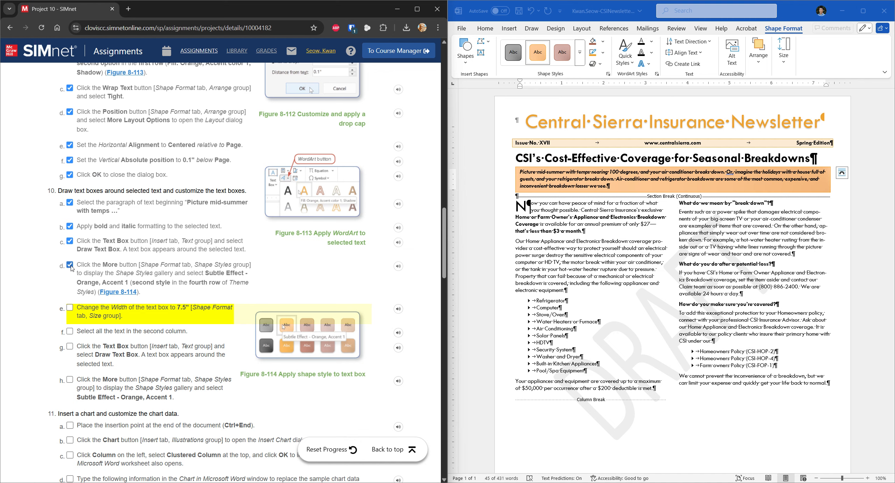
Set the "Picture mid-summer" text box's width to 7.5" in Word and mark step 10e complete in the browser
{"action": "left_click", "coordinate": [785, 63]}
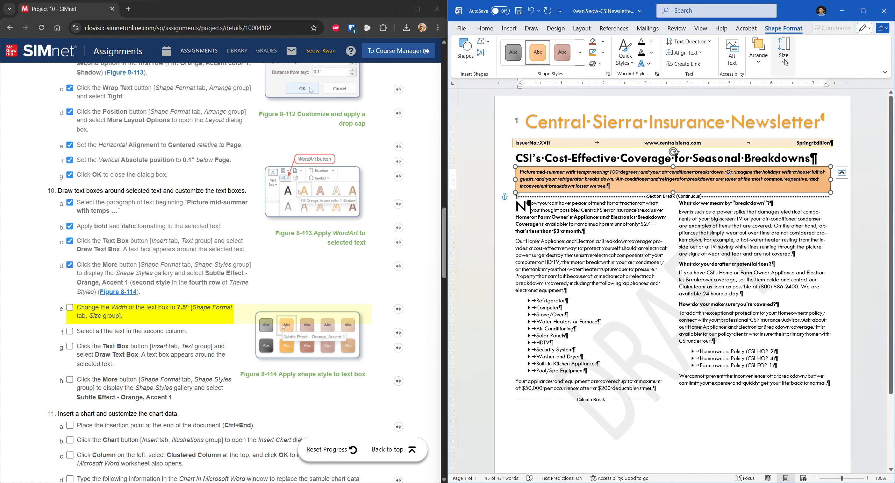
{"action": "left_click", "coordinate": [785, 56]}
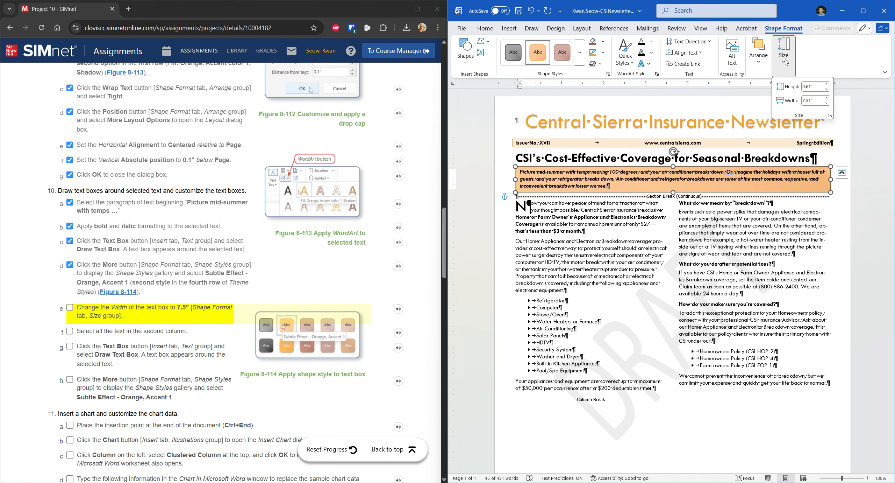
{"action": "left_click", "coordinate": [827, 104]}
{"action": "left_click", "coordinate": [827, 99]}
{"action": "left_click", "coordinate": [70, 309]}
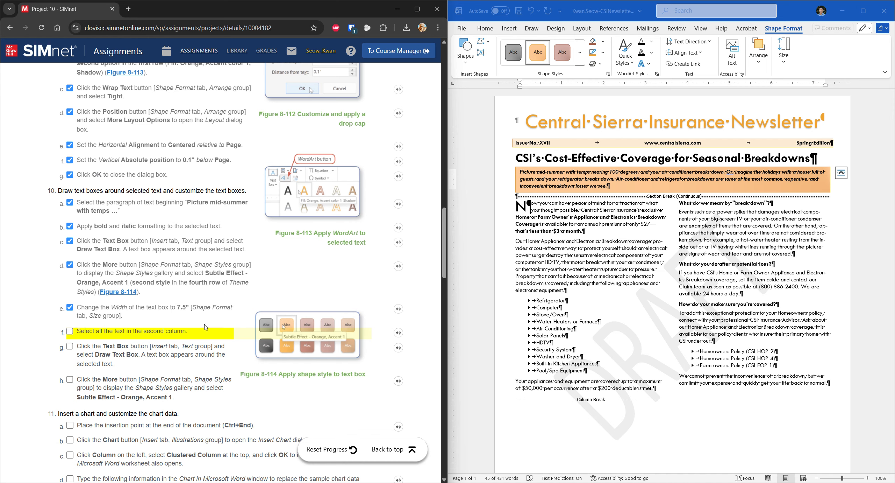
Draw a text box around all the text in the newsletter's second column in Word and mark steps 10f and 10g complete in the browser
{"action": "left_click", "coordinate": [681, 203]}
{"action": "left_click_drag", "start_coordinate": [680, 203], "coordinate": [838, 383]}
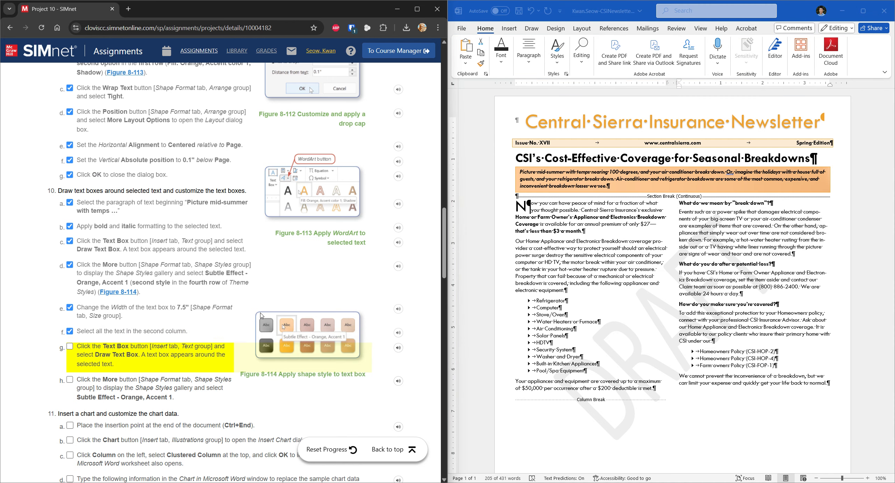
{"action": "left_click", "coordinate": [517, 32]}
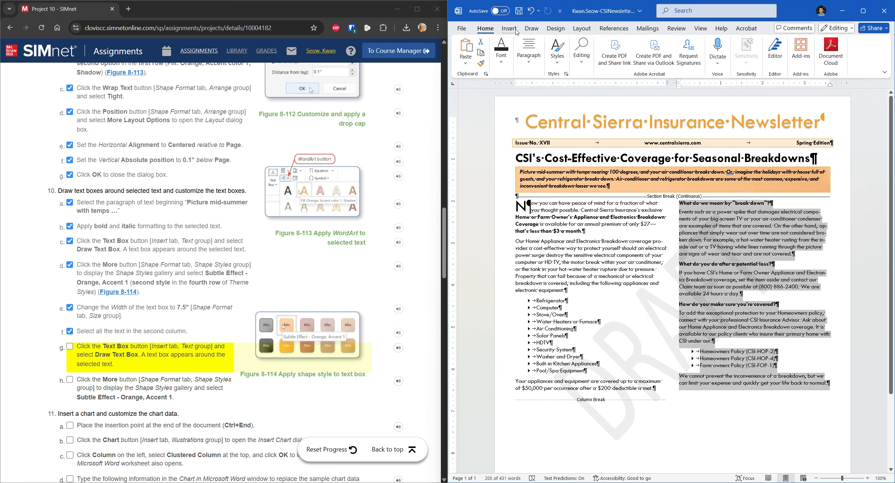
{"action": "left_click", "coordinate": [517, 32]}
{"action": "left_click", "coordinate": [775, 53]}
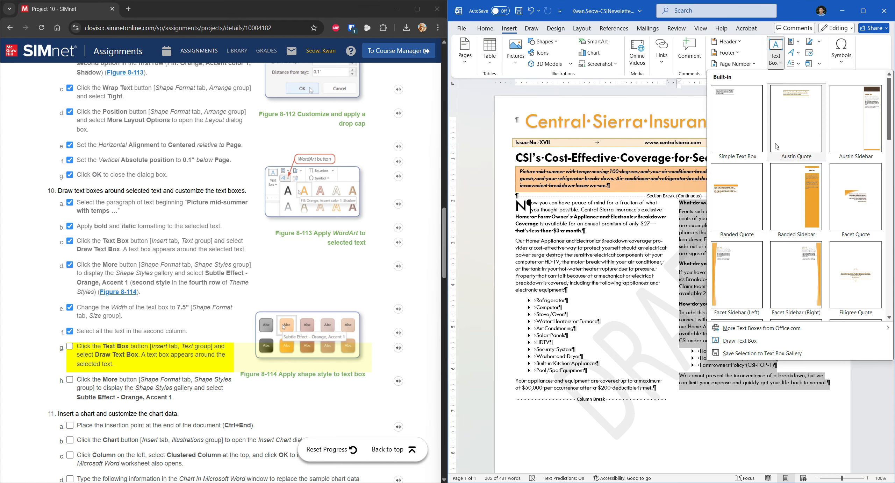
{"action": "left_click", "coordinate": [768, 341]}
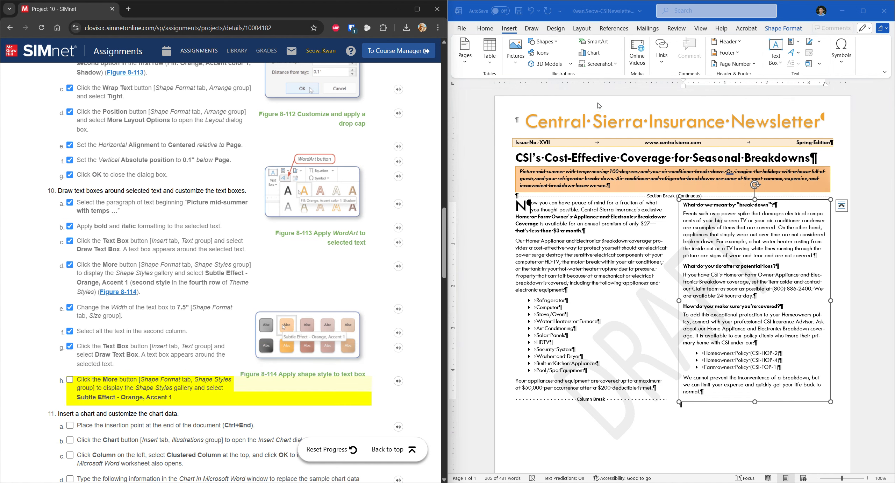
Apply the Subtle Effect - Orange, Accent 1 shape style to the second-column text box in Word and mark step 10h complete in the browser
{"action": "left_click", "coordinate": [766, 29]}
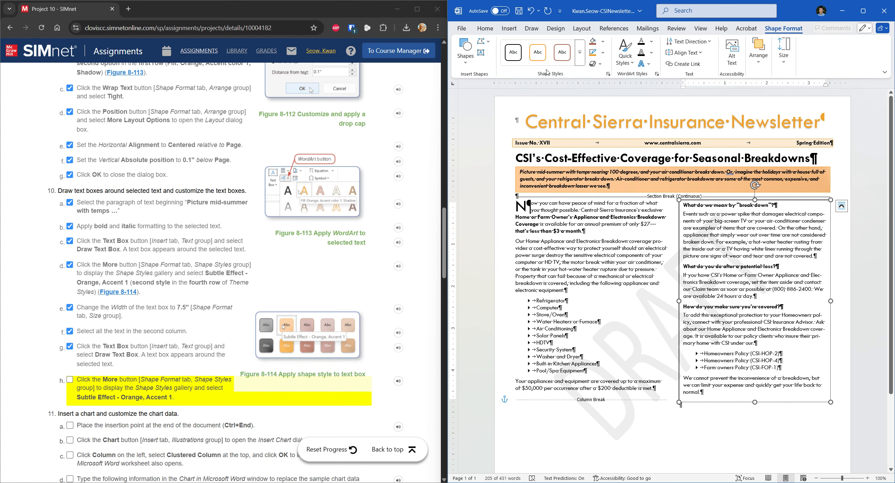
{"action": "left_click", "coordinate": [579, 53]}
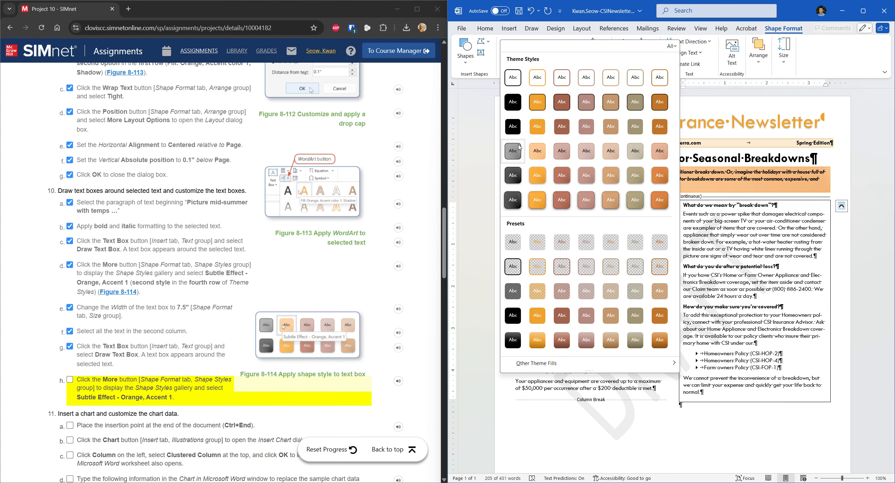
{"action": "left_click", "coordinate": [540, 155]}
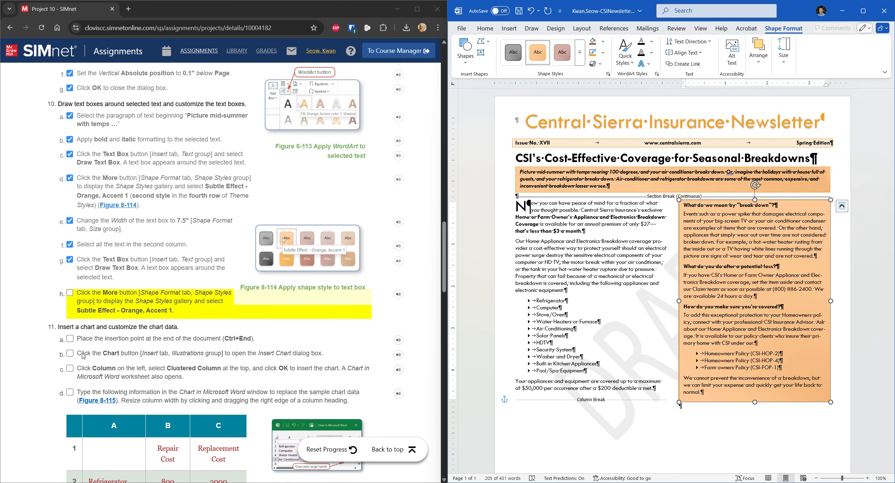
{"action": "left_click", "coordinate": [70, 296]}
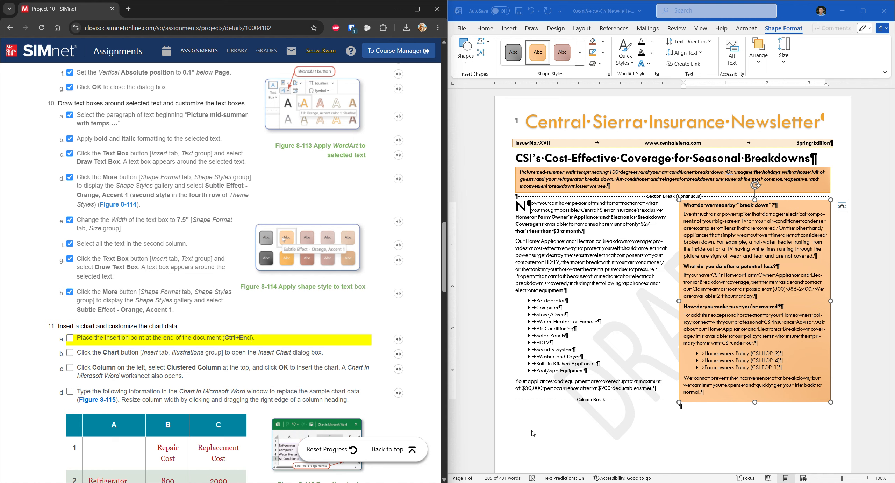
Place the insertion point at the end of the newsletter in Word and mark step 11a complete in the browser
{"action": "left_click", "coordinate": [683, 414]}
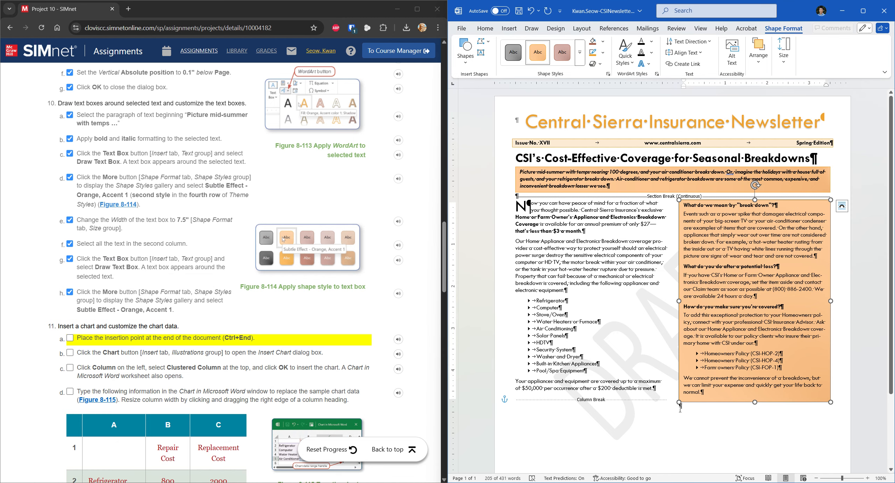
{"action": "left_click", "coordinate": [680, 408]}
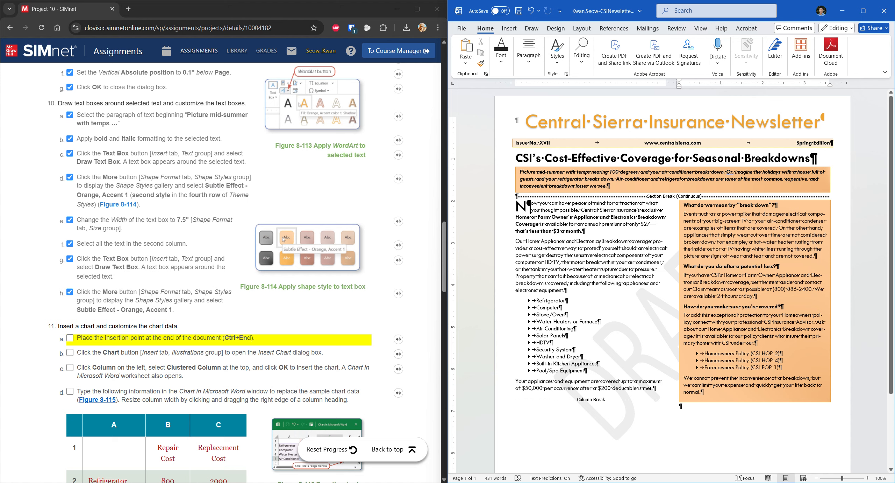
{"action": "left_click", "coordinate": [600, 241]}
{"action": "key", "text": "ctrl+End"}
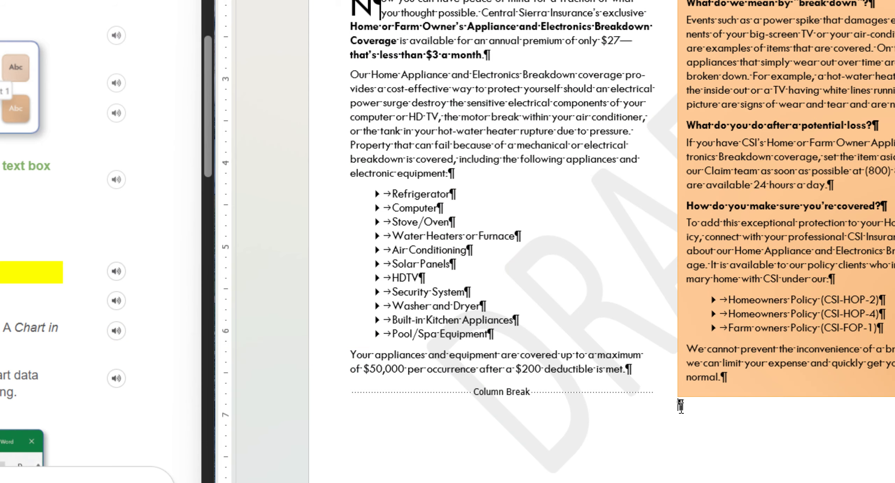
{"action": "double_click", "coordinate": [684, 405]}
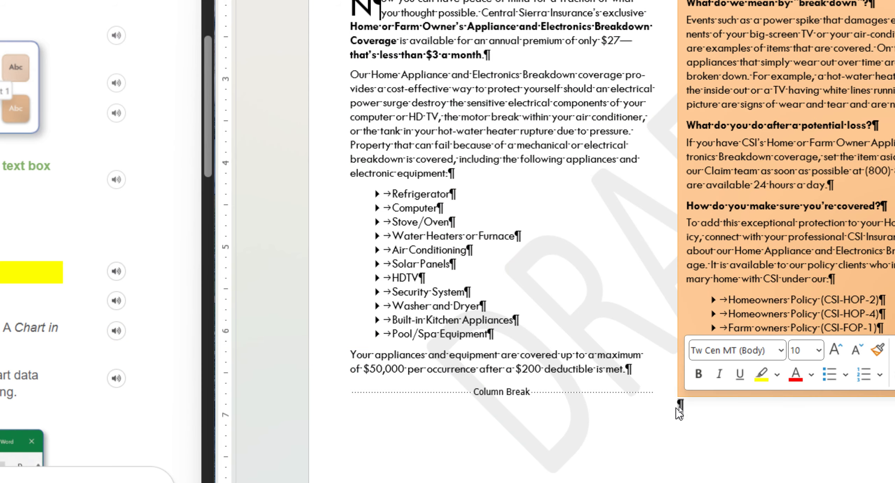
{"action": "left_click", "coordinate": [681, 405]}
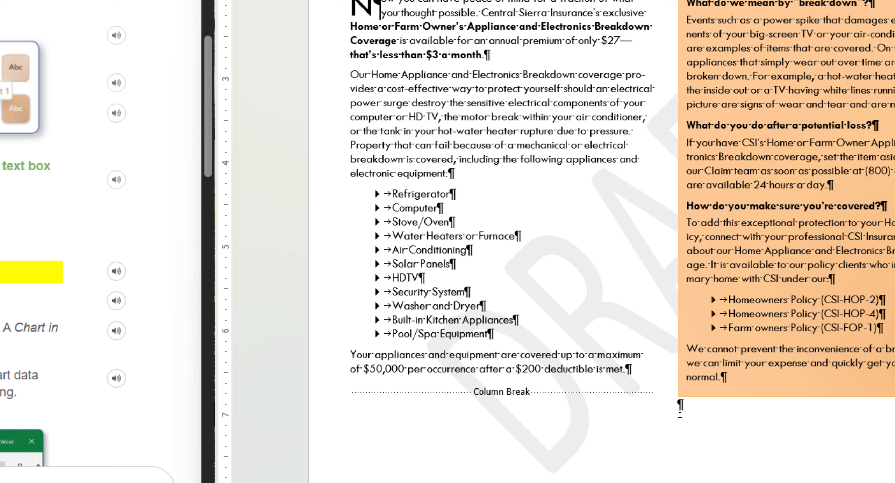
{"action": "key", "text": "ctrl+w"}
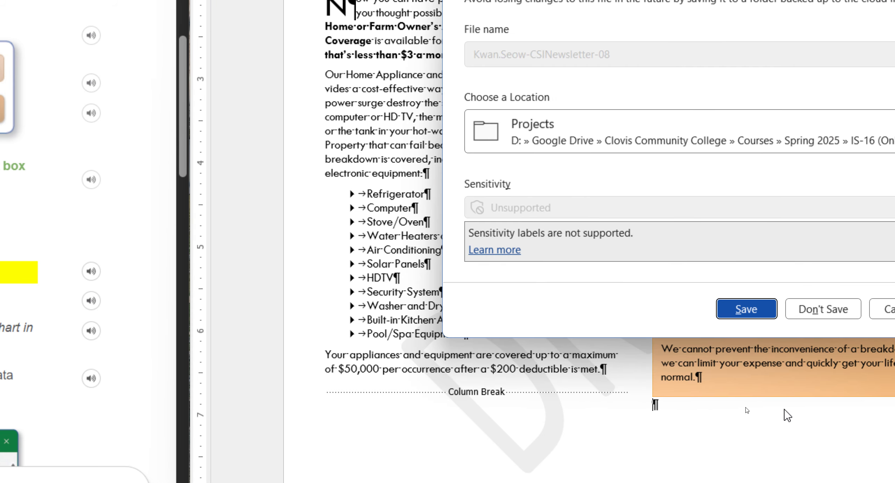
{"action": "left_click", "coordinate": [789, 309]}
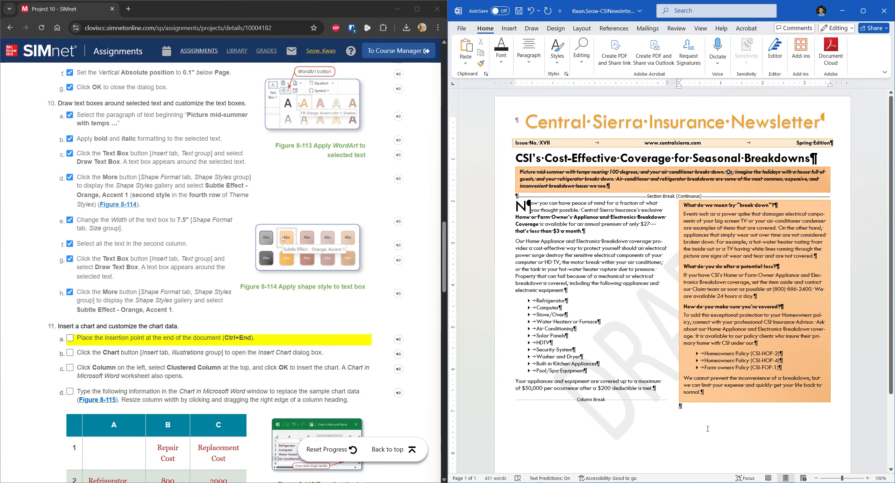
{"action": "left_click", "coordinate": [149, 341]}
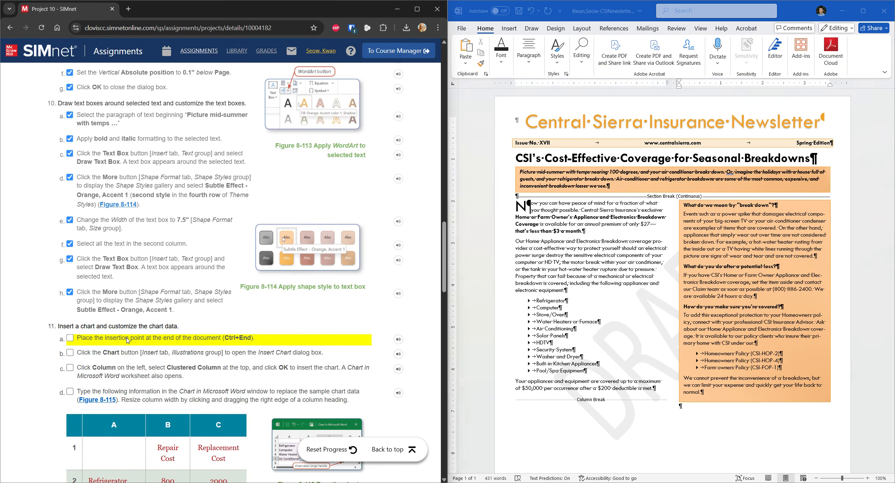
{"action": "scroll", "coordinate": [148, 341], "scroll_direction": "down", "scroll_amount": 1}
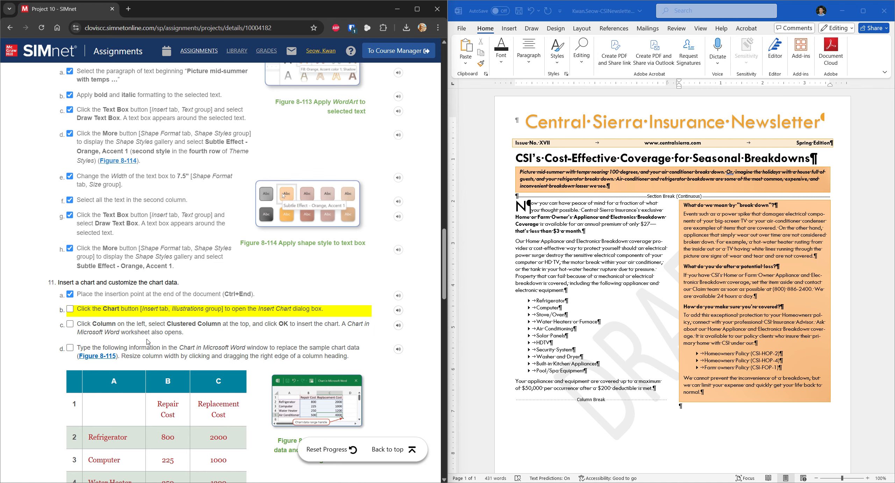
Insert a Clustered Column chart at the end of the newsletter in Word and mark steps 11b and 11c complete in the browser
{"action": "left_click", "coordinate": [510, 28]}
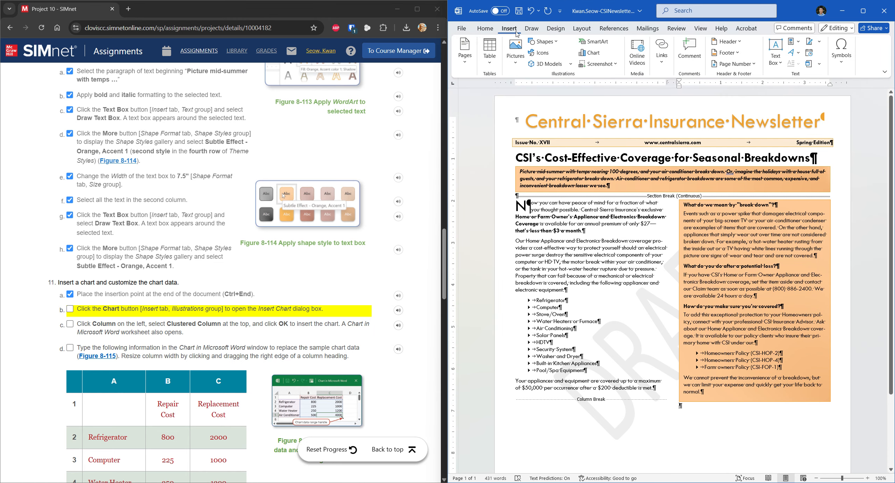
{"action": "left_click", "coordinate": [589, 54]}
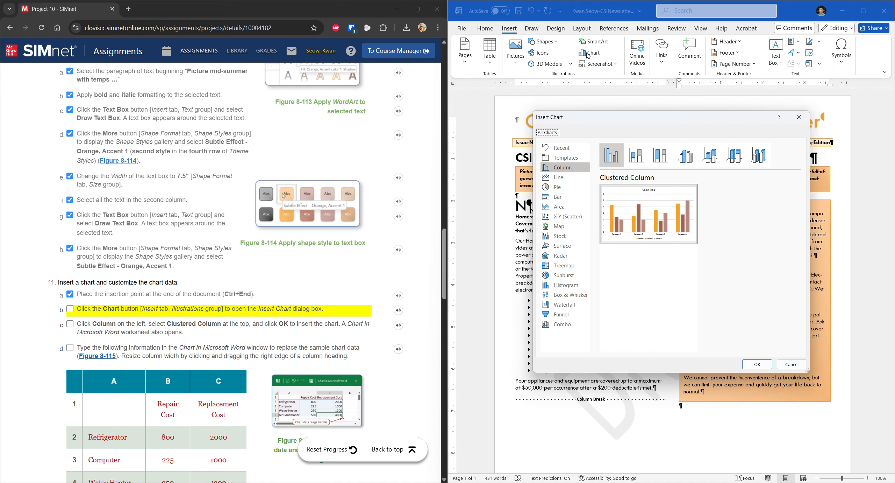
{"action": "left_click", "coordinate": [71, 309]}
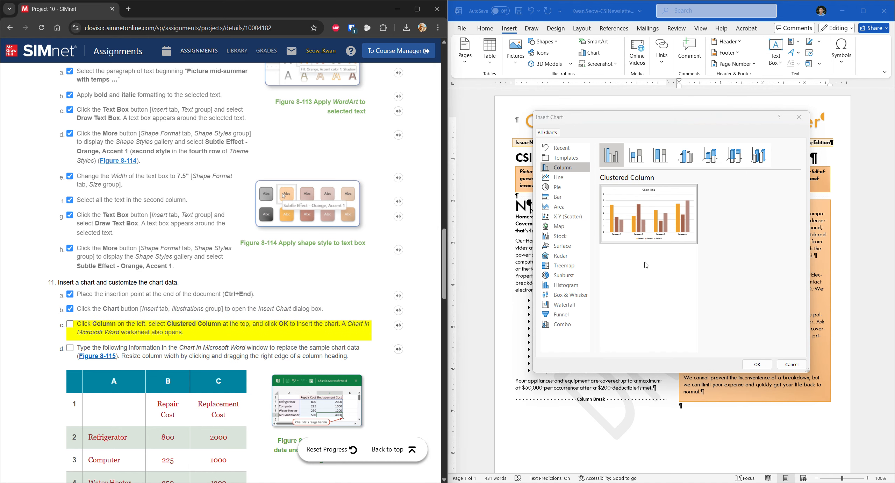
{"action": "mouse_move", "coordinate": [650, 233]}
{"action": "left_click", "coordinate": [70, 323]}
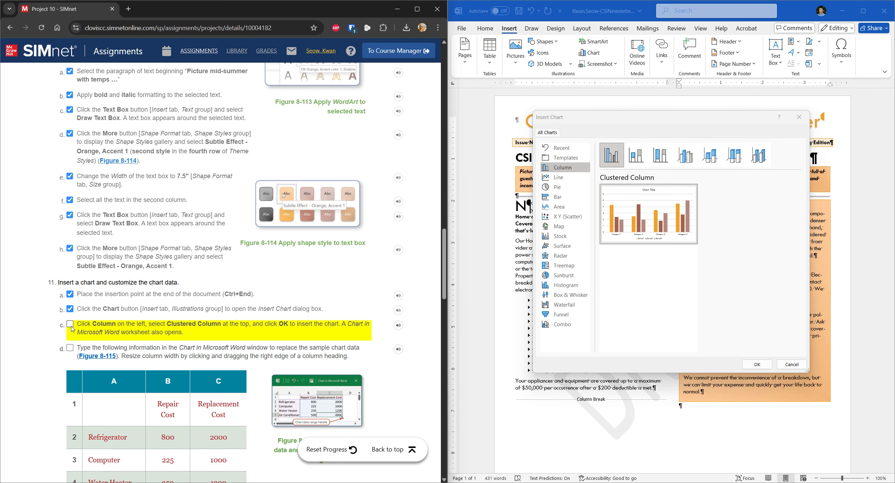
{"action": "left_click", "coordinate": [757, 364]}
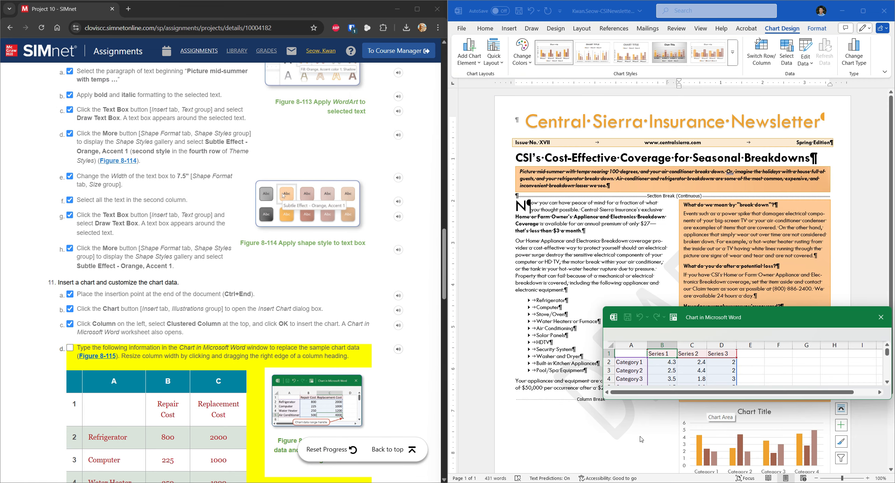
Bring the step 11d data table into view in the browser and reposition and enlarge the chart's worksheet window to show all sample data rows
{"action": "scroll", "coordinate": [105, 362], "scroll_direction": "down", "scroll_amount": 2}
{"action": "scroll", "coordinate": [106, 362], "scroll_direction": "down", "scroll_amount": 1}
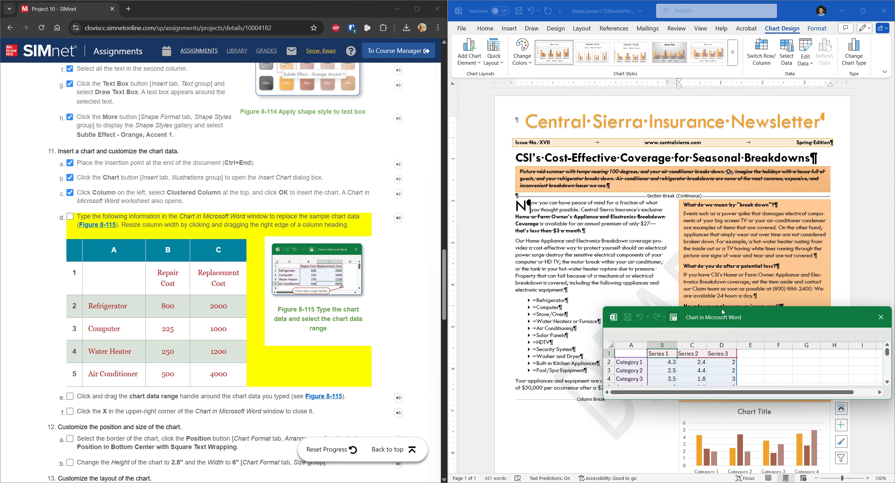
{"action": "left_click_drag", "start_coordinate": [785, 322], "coordinate": [656, 169]}
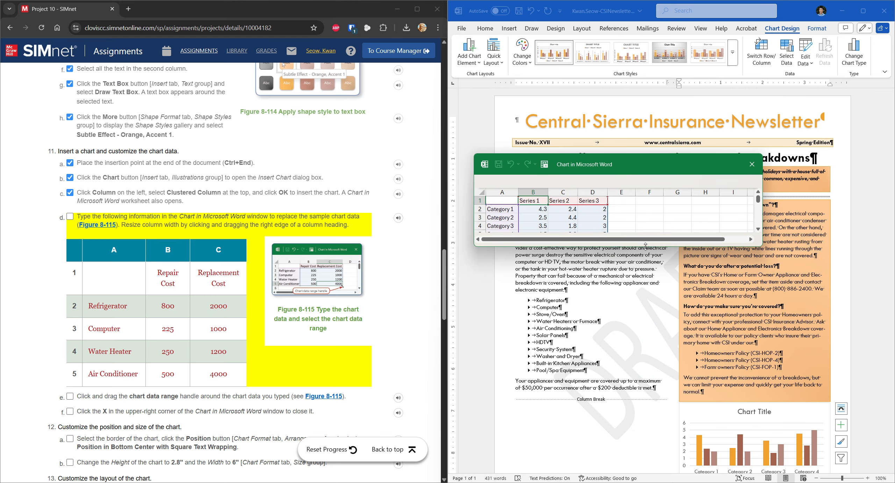
{"action": "left_click_drag", "start_coordinate": [645, 249], "coordinate": [649, 313]}
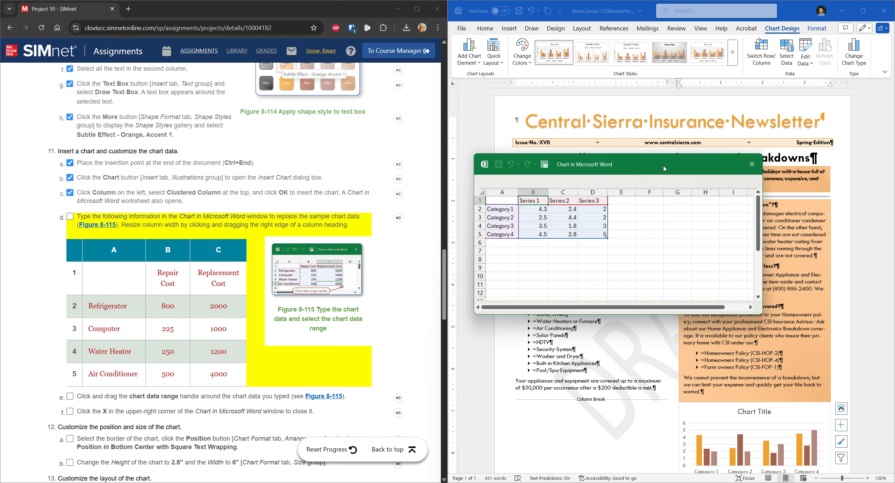
{"action": "left_click_drag", "start_coordinate": [664, 168], "coordinate": [686, 191]}
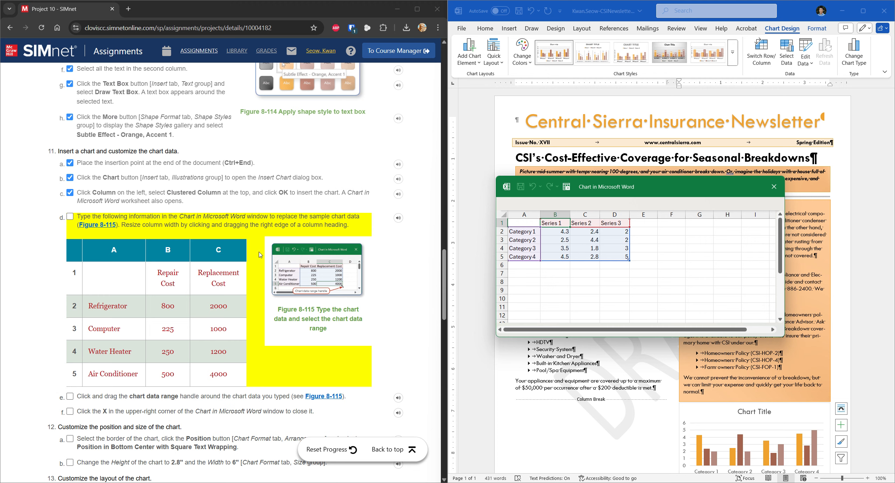
{"action": "left_click", "coordinate": [616, 213]}
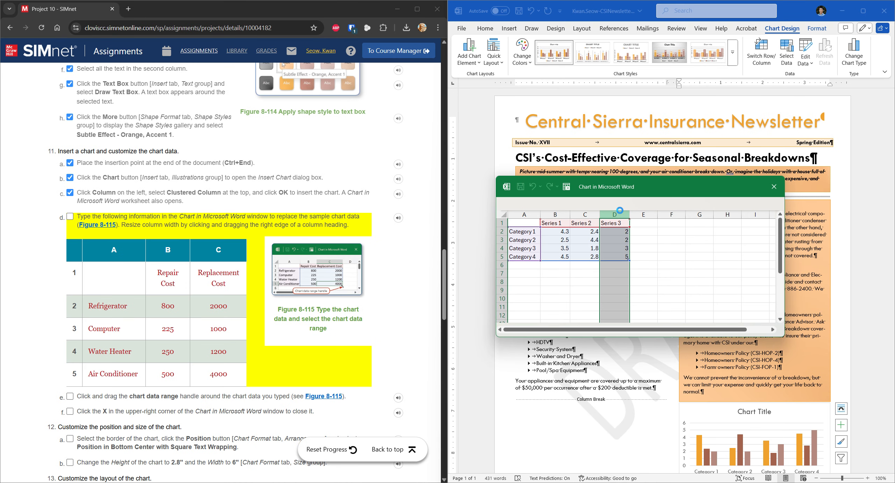
{"action": "key", "text": "Delete"}
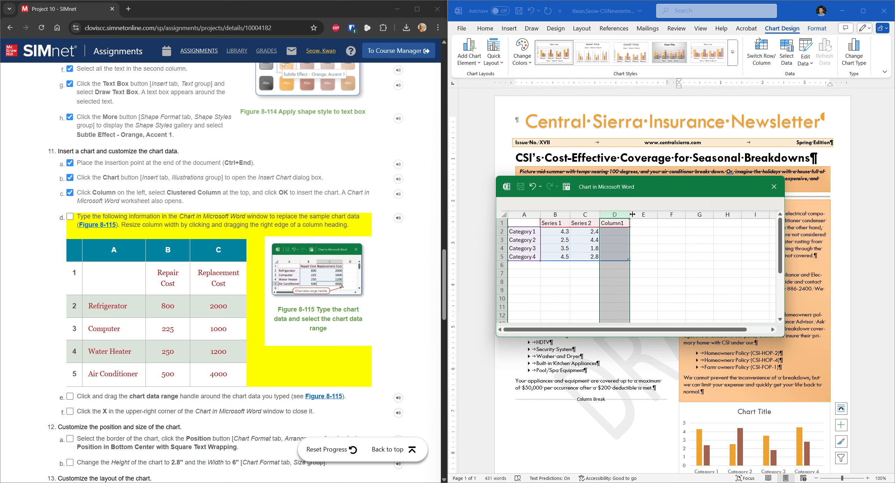
{"action": "key", "text": "ctrl+z"}
Delete the entire Series 3 column from the chart's worksheet
{"action": "right_click", "coordinate": [622, 215]}
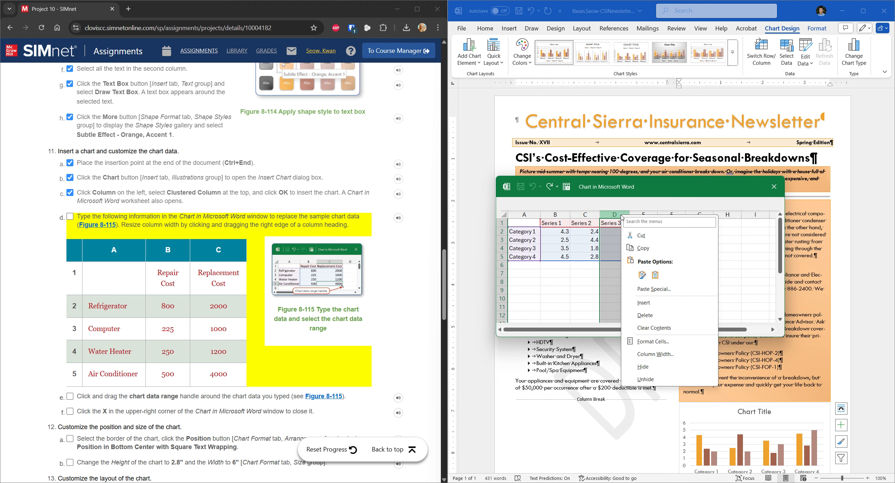
{"action": "left_click", "coordinate": [645, 315]}
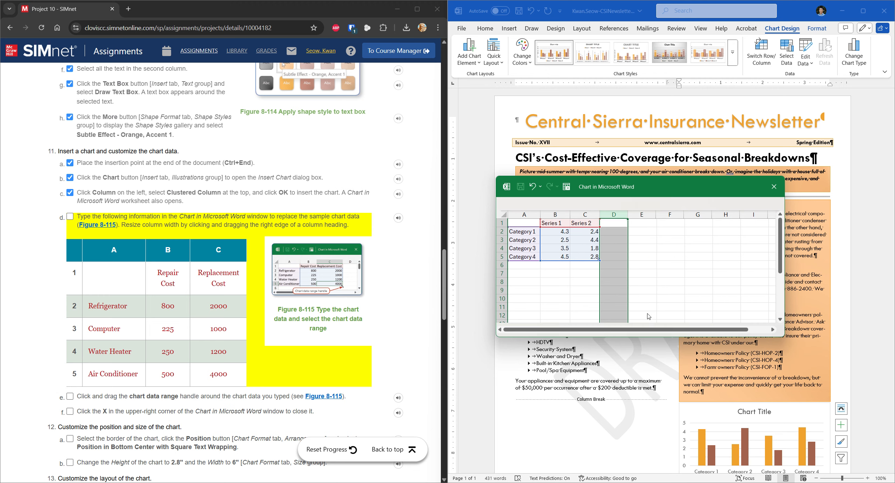
{"action": "left_click", "coordinate": [656, 290]}
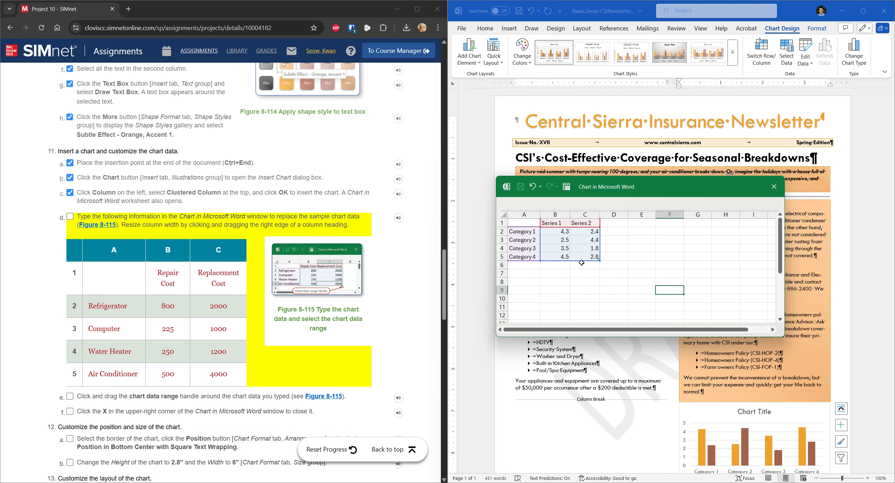
Enter the headings Repair Cost in B1 and Replacement Cost in C1 of the chart's worksheet and fit column B's width to its content
{"action": "left_click", "coordinate": [557, 224]}
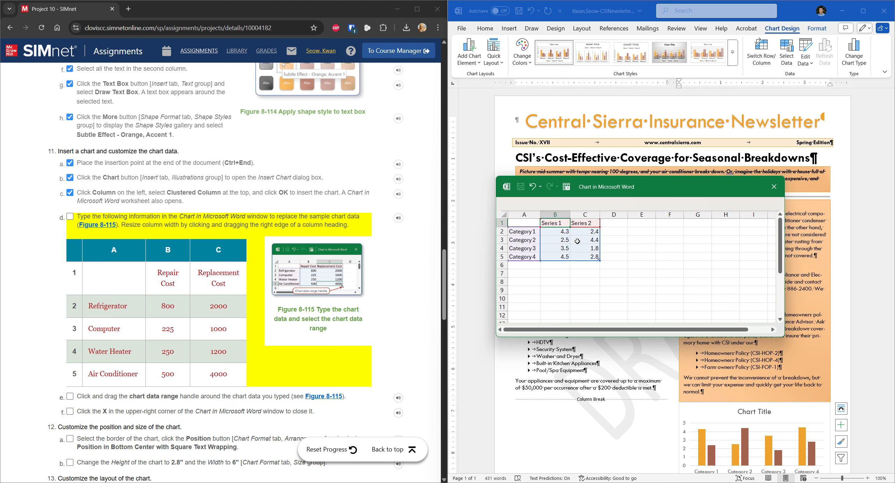
{"action": "type", "text": "Rep"}
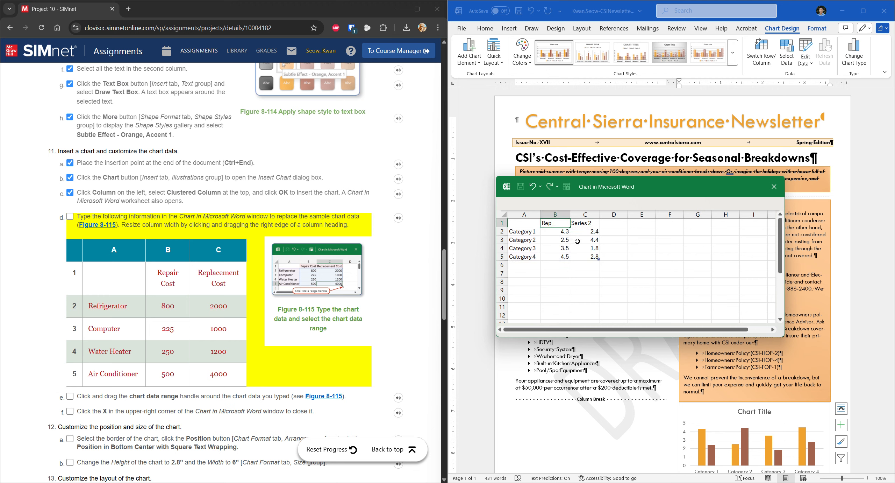
{"action": "type", "text": "air Cost"}
{"action": "key", "text": "Tab"}
{"action": "type", "text": "Re"}
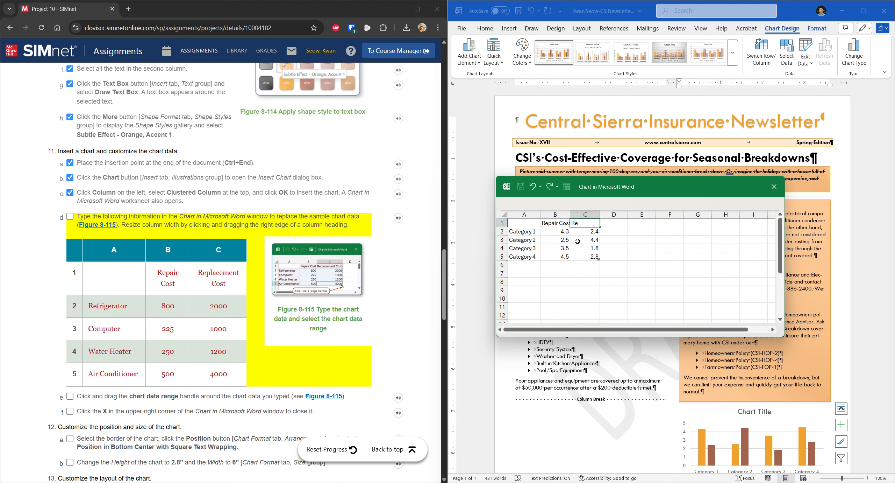
{"action": "type", "text": "placement Cost"}
{"action": "left_click", "coordinate": [607, 257]}
{"action": "double_click", "coordinate": [571, 214]}
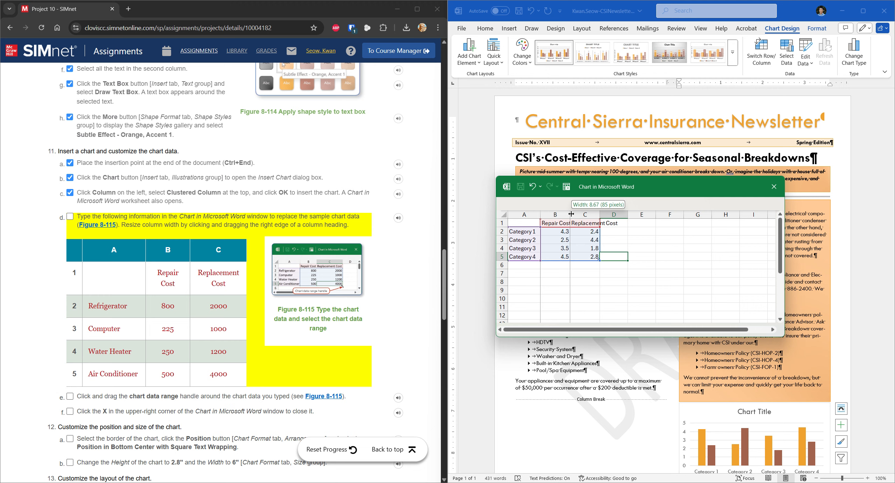
Fit column C's width to its content in the chart's worksheet and replace the first category label in A2 with Refrigerator
{"action": "double_click", "coordinate": [604, 214]}
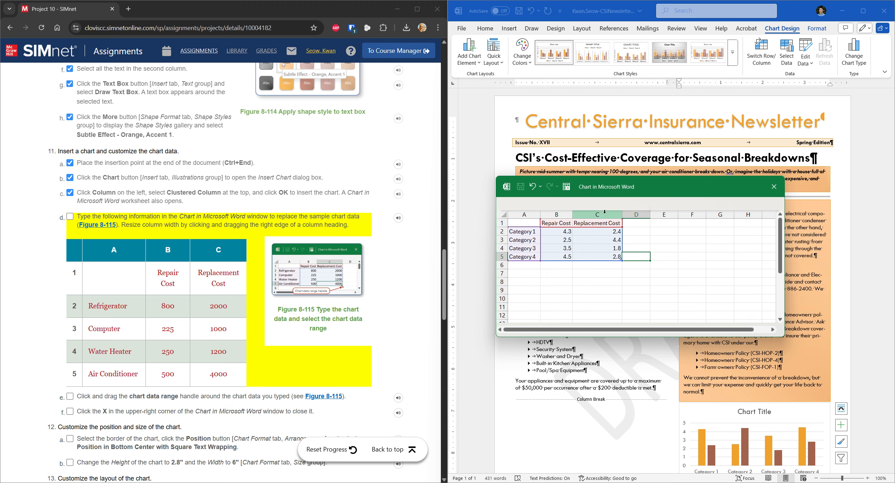
{"action": "left_click", "coordinate": [529, 232]}
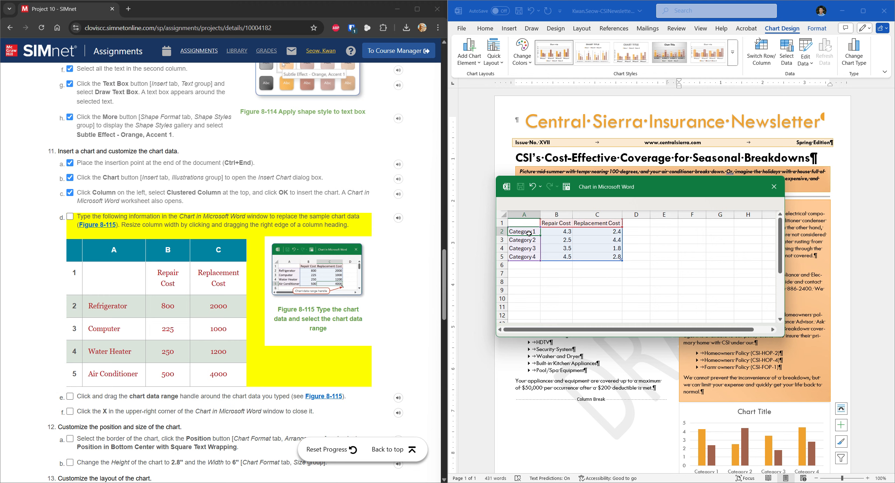
{"action": "key", "text": "Delete"}
{"action": "double_click", "coordinate": [530, 231]}
{"action": "type", "text": "Re"}
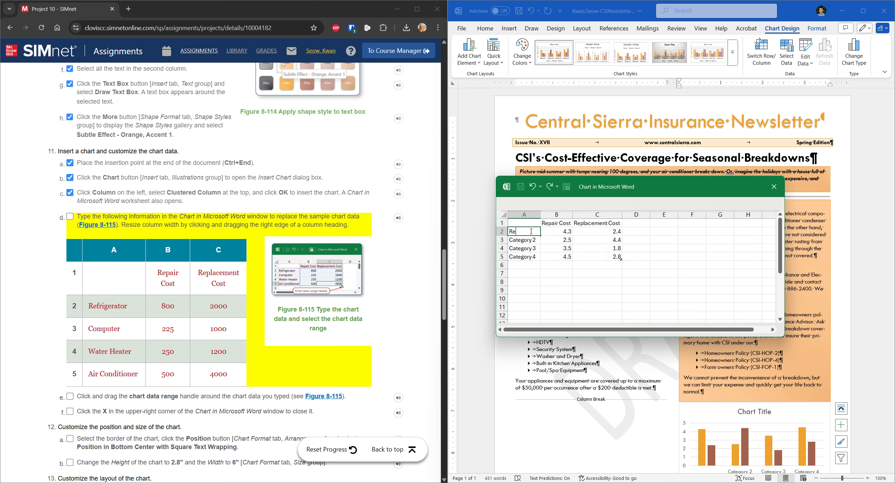
{"action": "type", "text": "frigerator"}
{"action": "key", "text": "Return"}
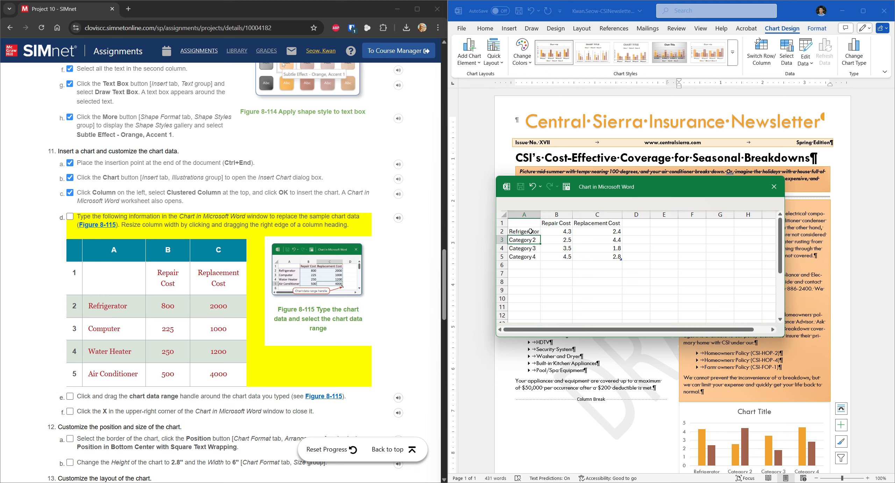
Enter Computer, Water Heater and Air Conditioner in A3 to A5 of the chart's worksheet and fit column A's width to its content
{"action": "type", "text": "Computer"}
{"action": "key", "text": "Return"}
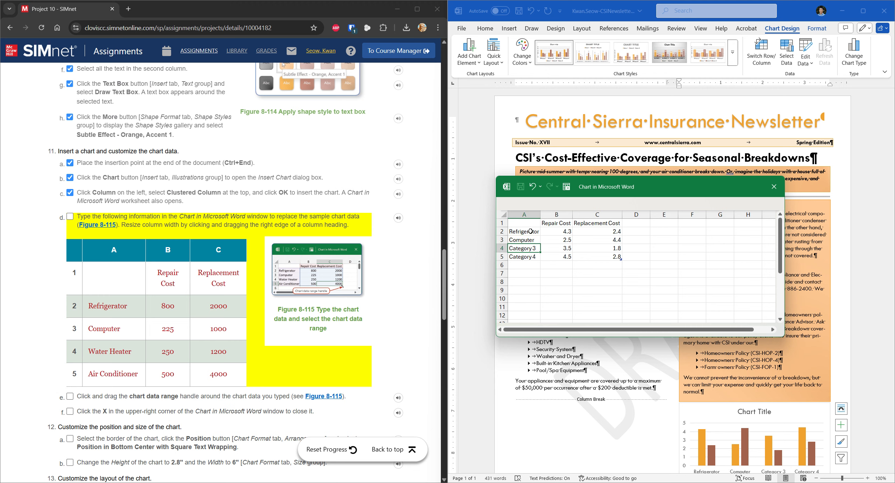
{"action": "type", "text": "Water Heaater"}
{"action": "key", "text": "Return"}
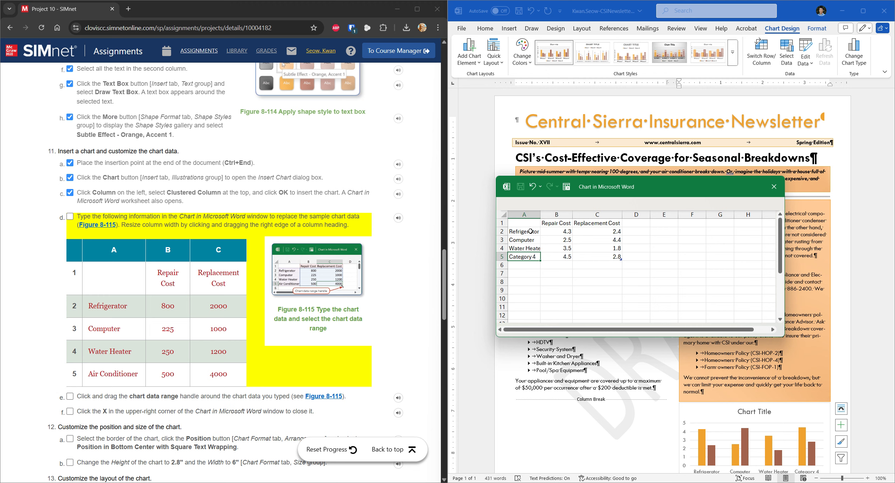
{"action": "type", "text": "Air Conditioner"}
{"action": "key", "text": "Return"}
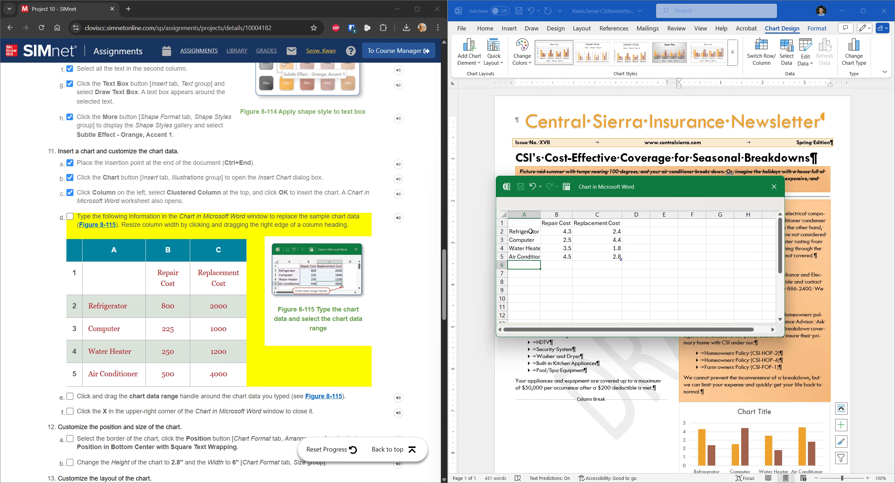
{"action": "left_click_drag", "start_coordinate": [540, 214], "coordinate": [541, 214]}
{"action": "double_click", "coordinate": [541, 214]}
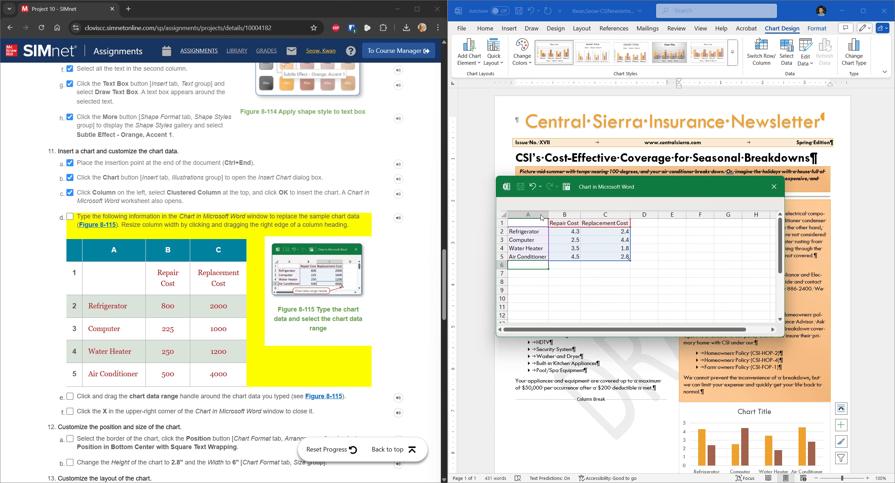
Enter the repair costs 800, 225, 250 and 500 in B2 to B5 of the chart's worksheet
{"action": "key", "text": "Up"}
{"action": "key", "text": "Up"}
{"action": "key", "text": "Up"}
{"action": "key", "text": "Up"}
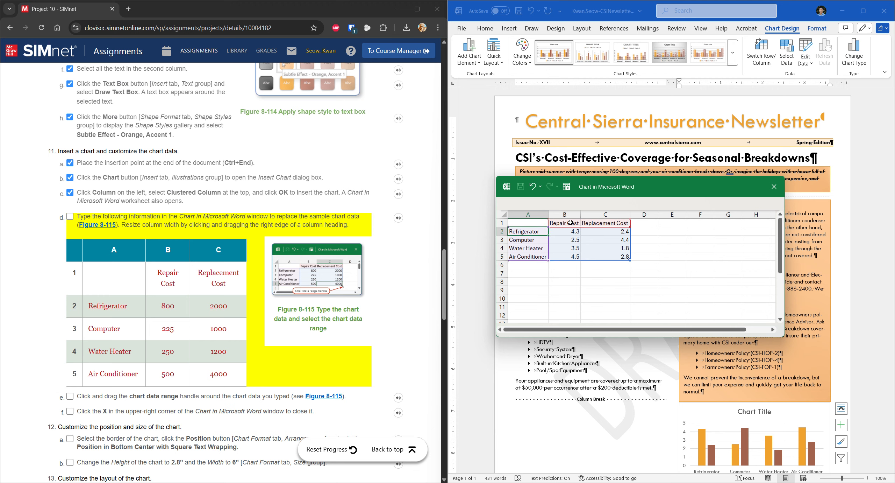
{"action": "key", "text": "Right"}
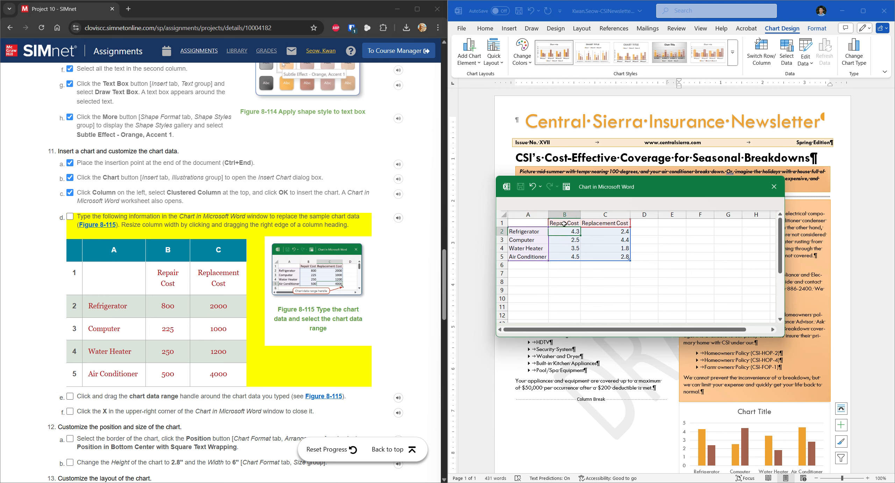
{"action": "left_click", "coordinate": [564, 223]}
{"action": "left_click", "coordinate": [594, 223]}
{"action": "left_click", "coordinate": [567, 230]}
{"action": "left_click_drag", "start_coordinate": [567, 230], "coordinate": [597, 257]}
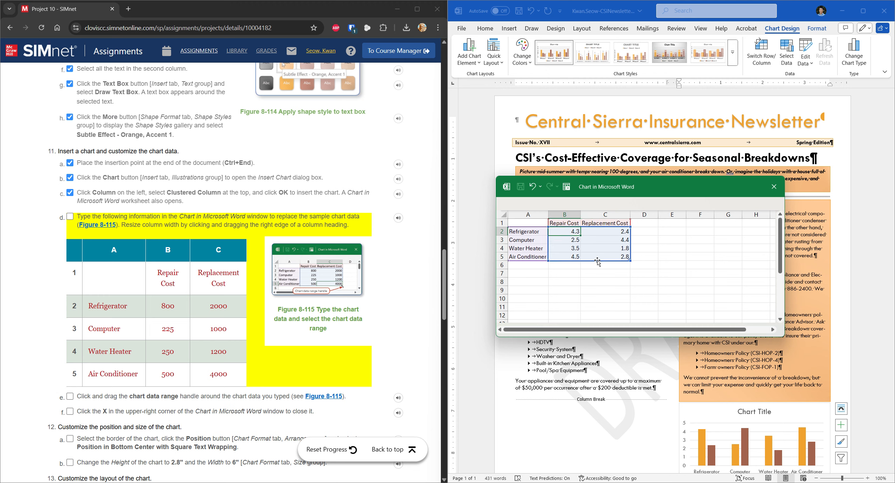
{"action": "type", "text": "800"}
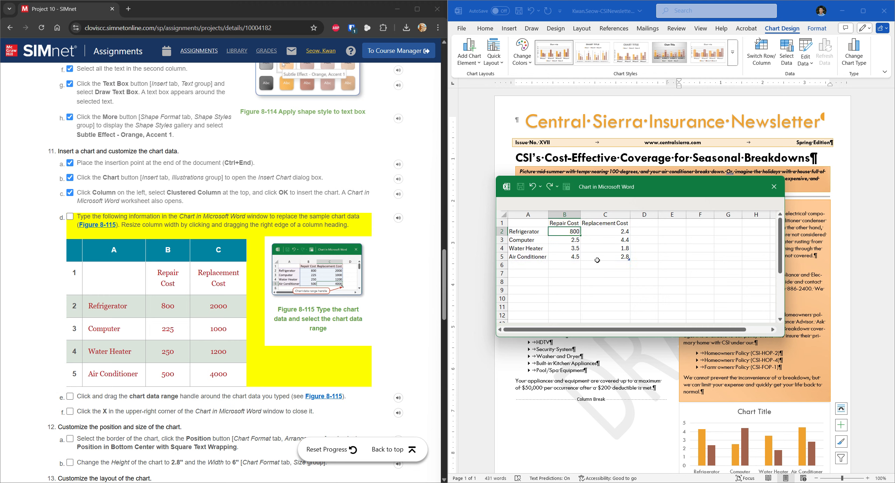
{"action": "key", "text": "Return"}
{"action": "type", "text": "225"}
{"action": "key", "text": "Return"}
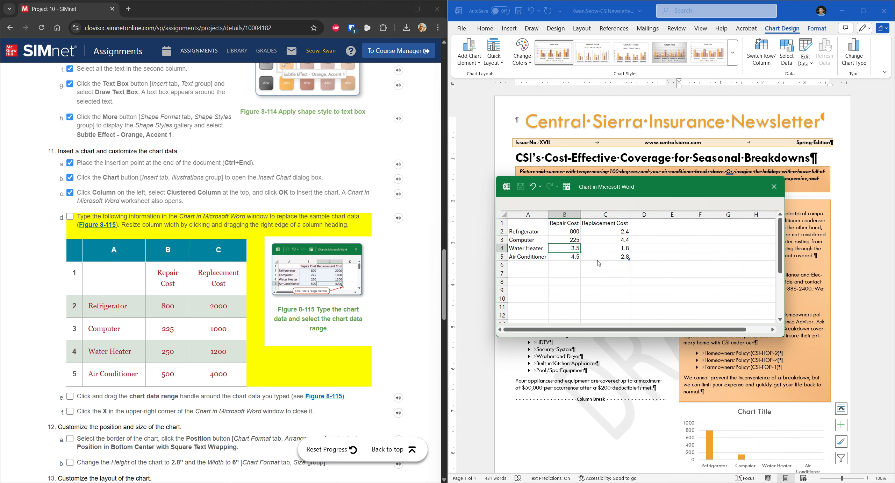
{"action": "type", "text": "250"}
{"action": "key", "text": "Return"}
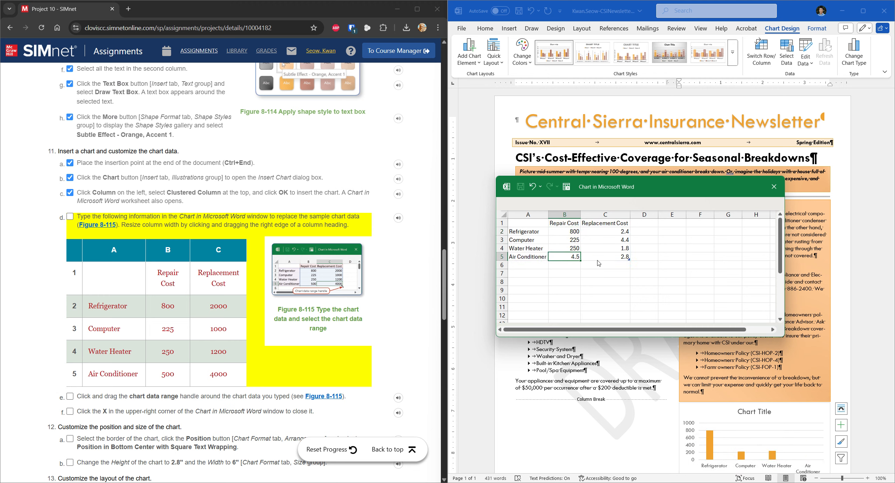
{"action": "type", "text": "500"}
Enter the replacement costs 2000, 1000, 1200 and 4000 in C2 to C5 of the chart's worksheet
{"action": "left_click", "coordinate": [625, 233]}
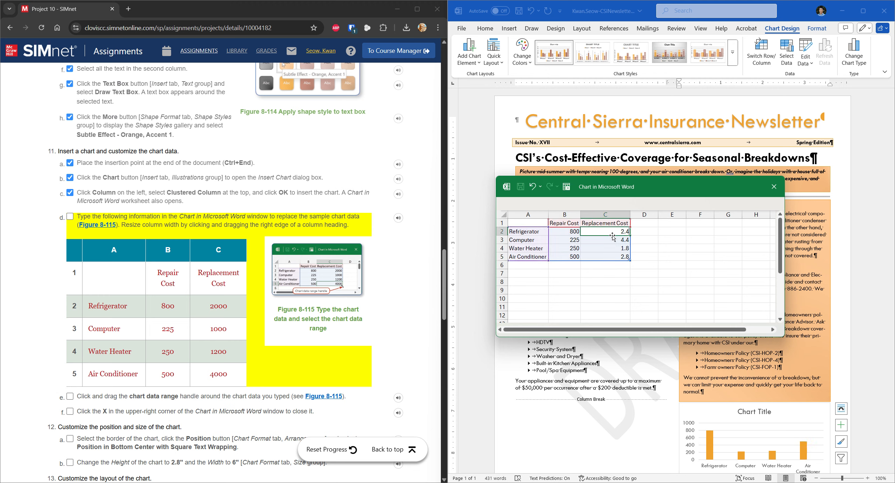
{"action": "type", "text": "2000"}
{"action": "key", "text": "Return"}
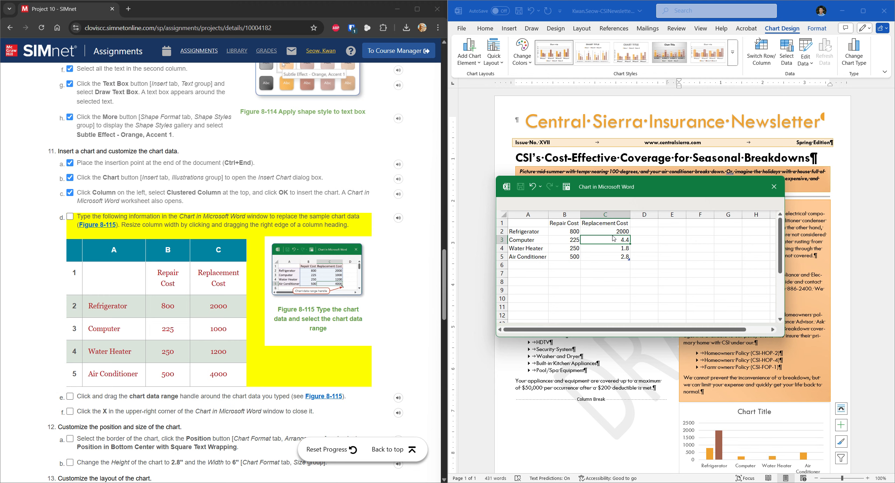
{"action": "type", "text": "1000"}
{"action": "key", "text": "Return"}
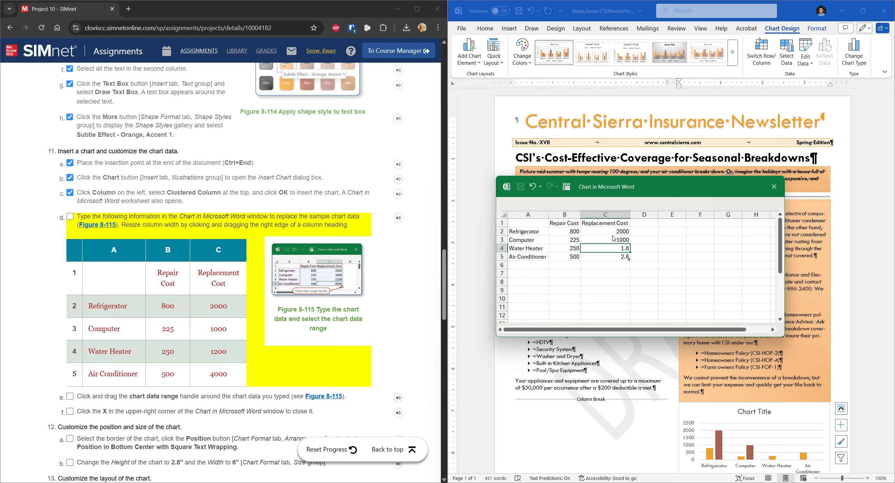
{"action": "type", "text": "1200"}
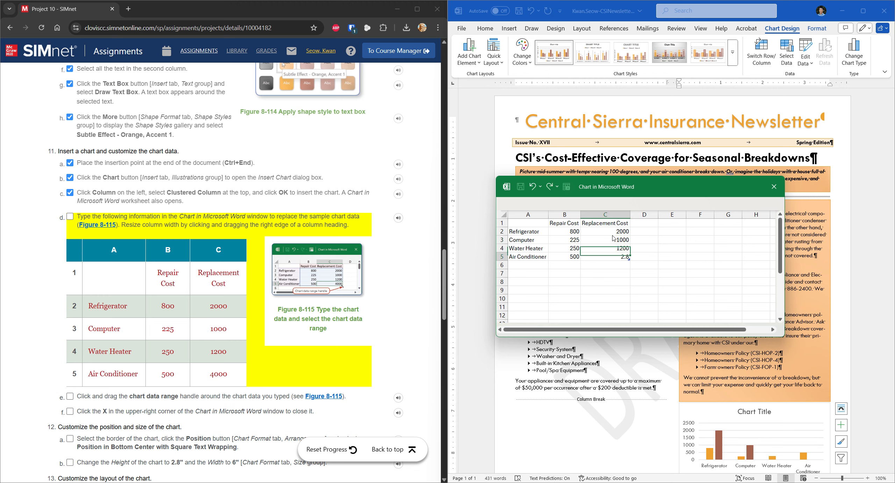
{"action": "key", "text": "Return"}
{"action": "type", "text": "4"}
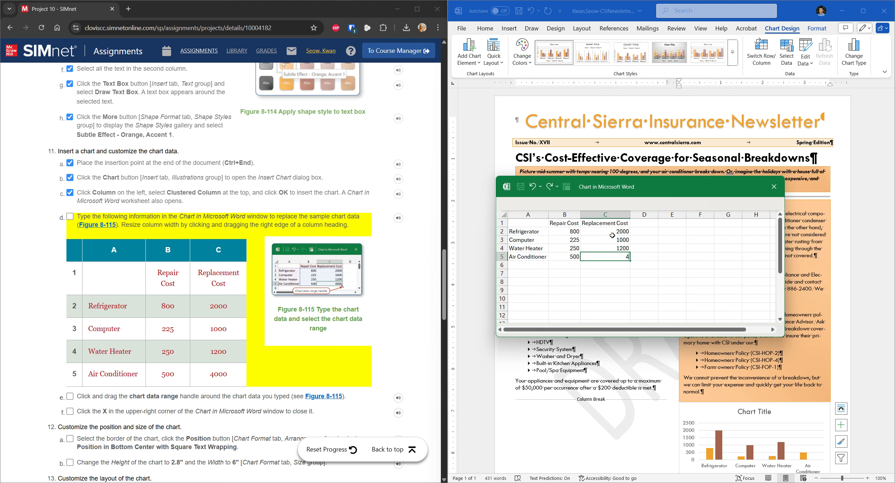
{"action": "type", "text": "000"}
{"action": "key", "text": "Return"}
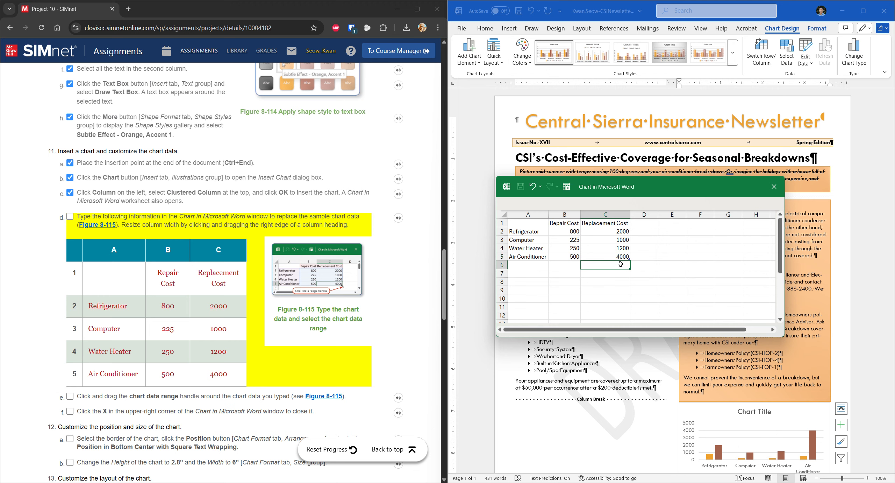
{"action": "left_click", "coordinate": [677, 265]}
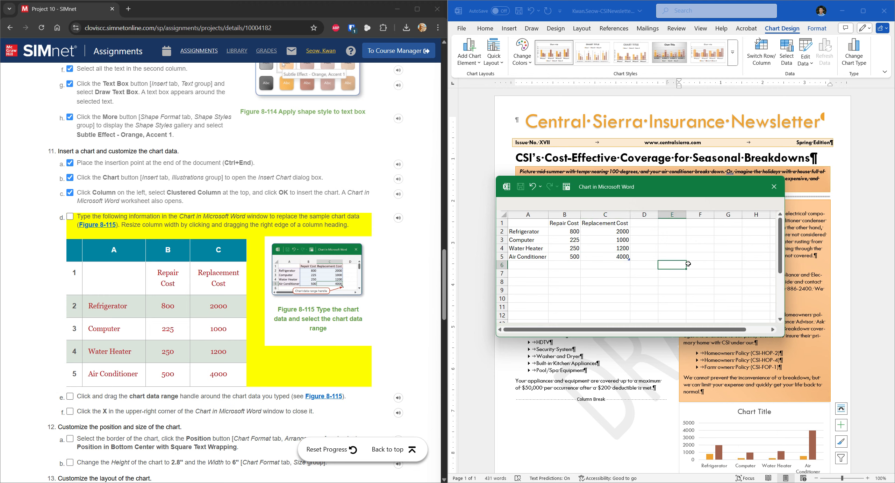
Close the chart's worksheet window and mark steps 11d, 11e and 11f complete in the browser
{"action": "left_click", "coordinate": [71, 216]}
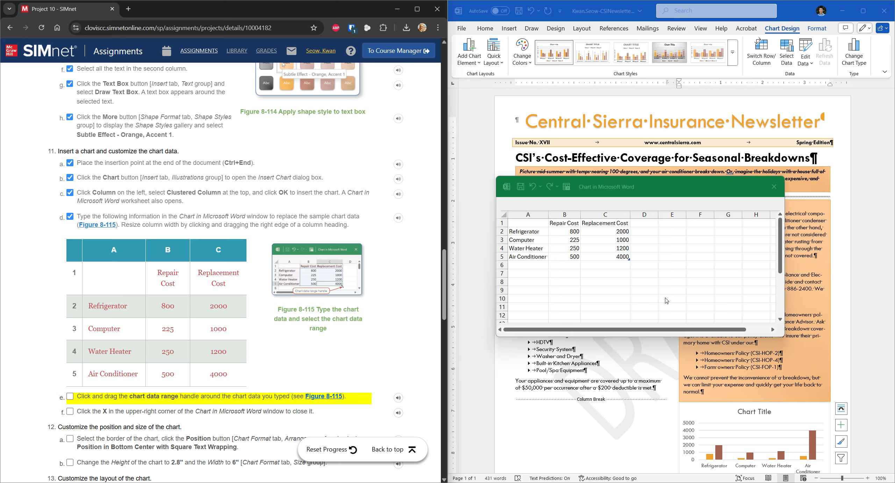
{"action": "left_click", "coordinate": [775, 187]}
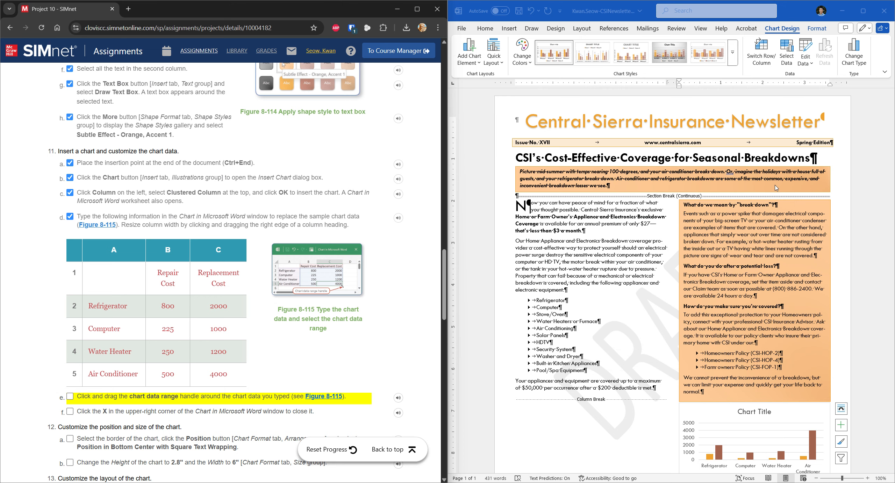
{"action": "scroll", "coordinate": [667, 443], "scroll_direction": "down", "scroll_amount": 5}
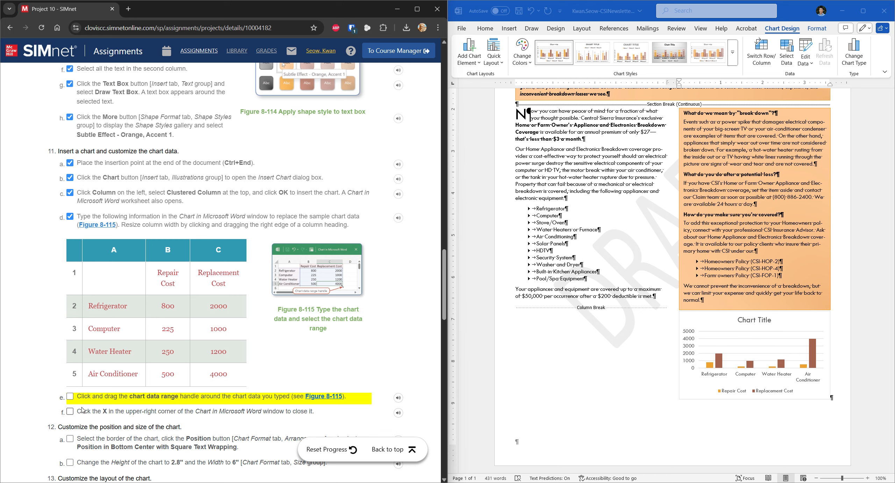
{"action": "left_click", "coordinate": [73, 397]}
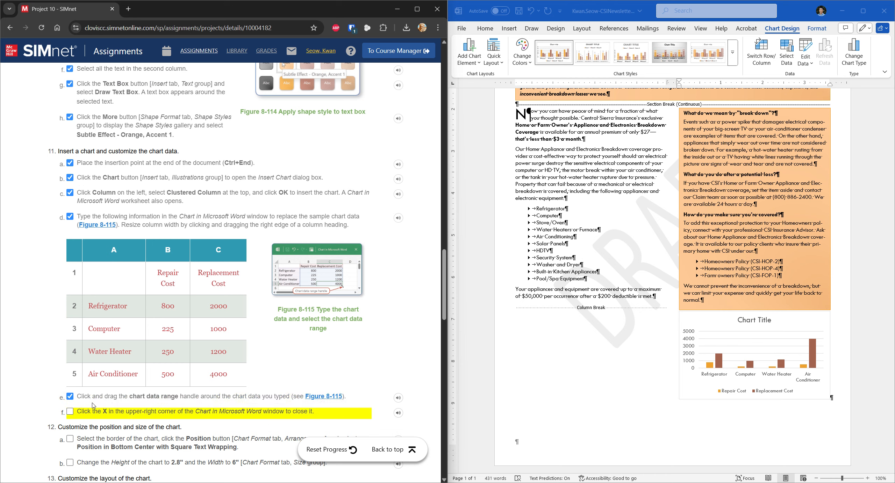
{"action": "left_click", "coordinate": [70, 411]}
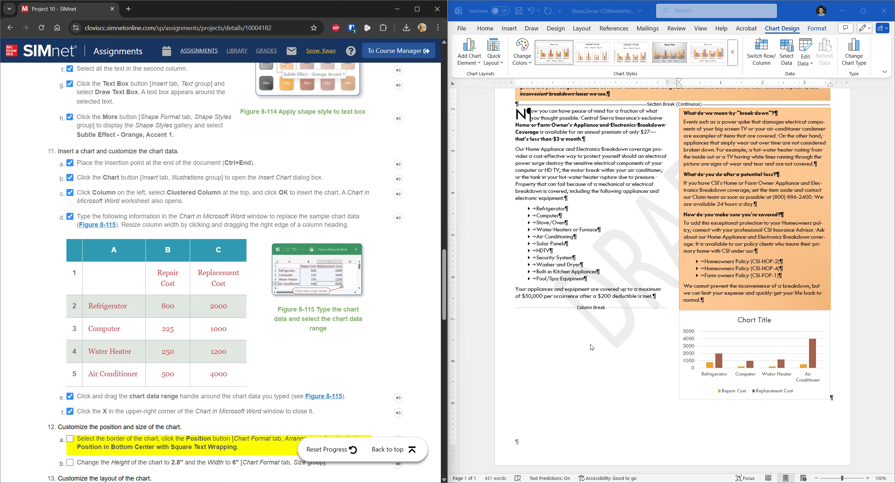
Position the chart in Bottom Center with Square Text Wrapping in Word and mark step 12a complete in the browser
{"action": "scroll", "coordinate": [178, 380], "scroll_direction": "down", "scroll_amount": 3}
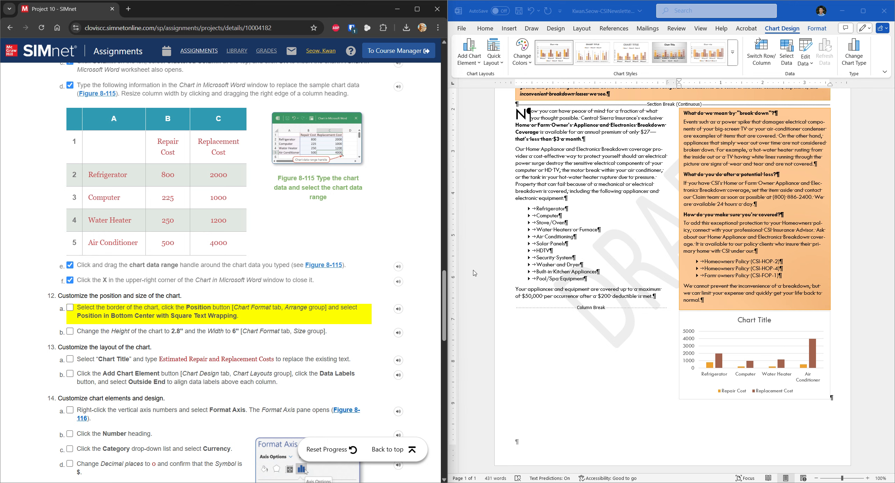
{"action": "left_click", "coordinate": [798, 34]}
{"action": "left_click", "coordinate": [818, 30]}
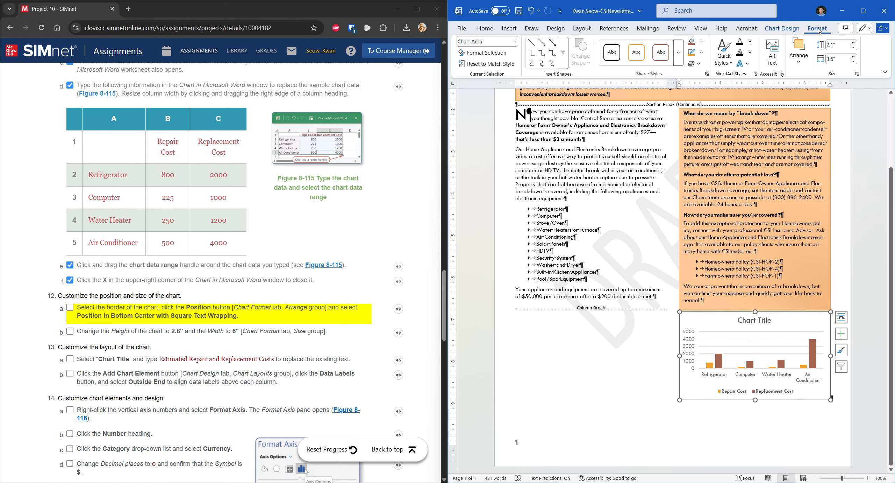
{"action": "left_click", "coordinate": [802, 65]}
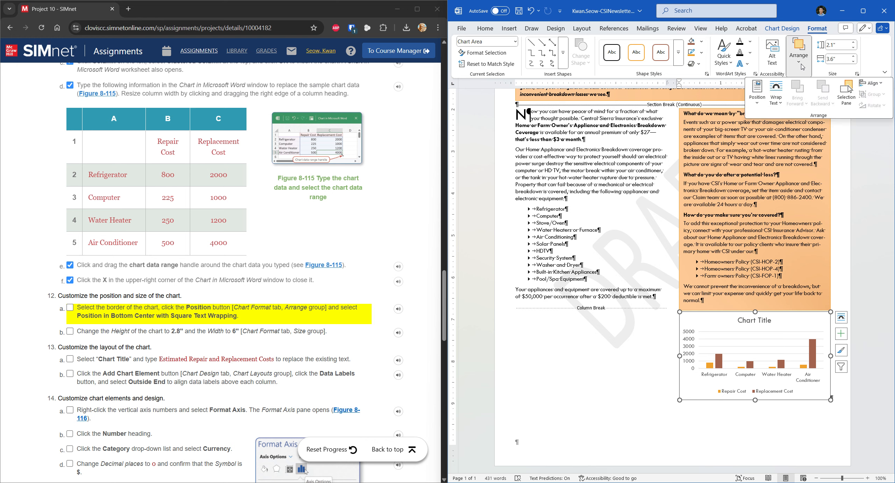
{"action": "left_click", "coordinate": [760, 99]}
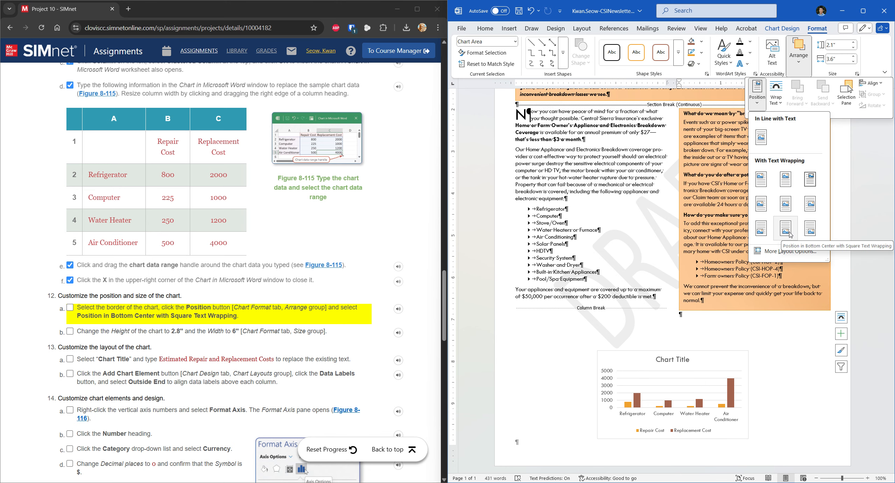
{"action": "left_click", "coordinate": [789, 233]}
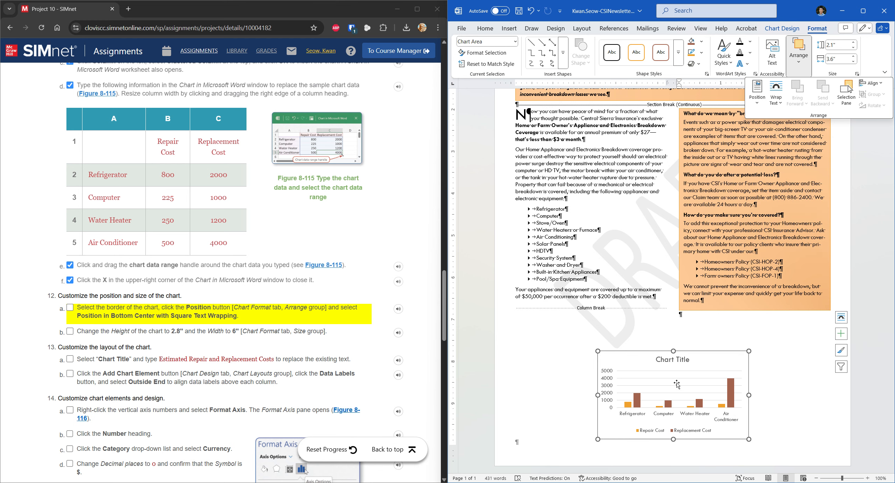
{"action": "left_click", "coordinate": [70, 307]}
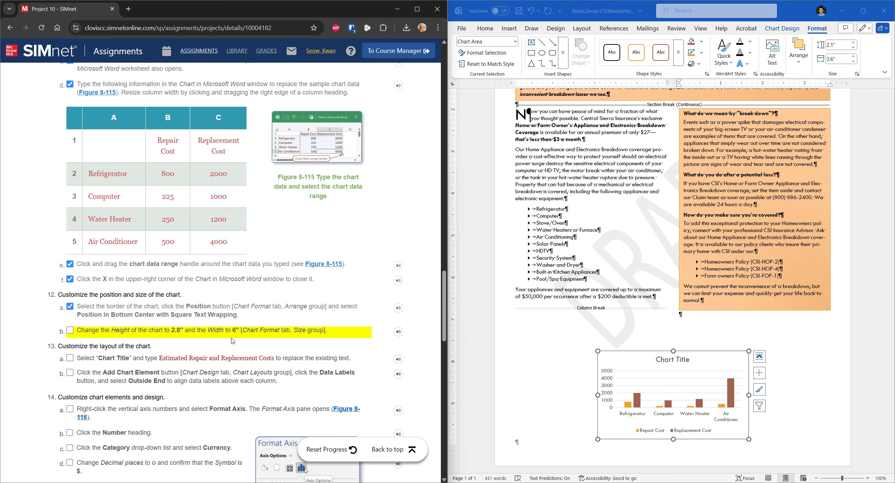
Set the chart's height to 2.8" and its width to 6" in Word
{"action": "left_click", "coordinate": [842, 46]}
{"action": "left_click", "coordinate": [855, 42]}
{"action": "left_click", "coordinate": [855, 43]}
{"action": "left_click", "coordinate": [855, 43]}
{"action": "left_click", "coordinate": [855, 42]}
{"action": "left_click", "coordinate": [855, 43]}
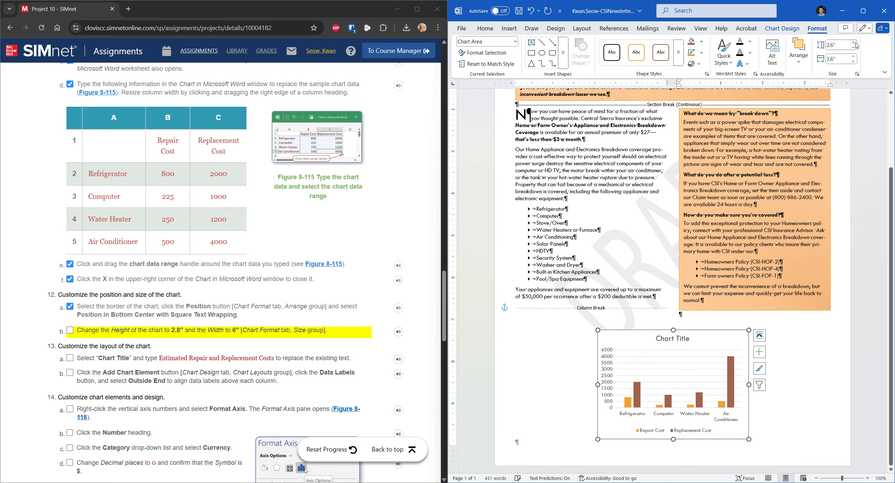
{"action": "left_click", "coordinate": [855, 43]}
{"action": "left_click", "coordinate": [855, 43]}
{"action": "left_click", "coordinate": [843, 58]}
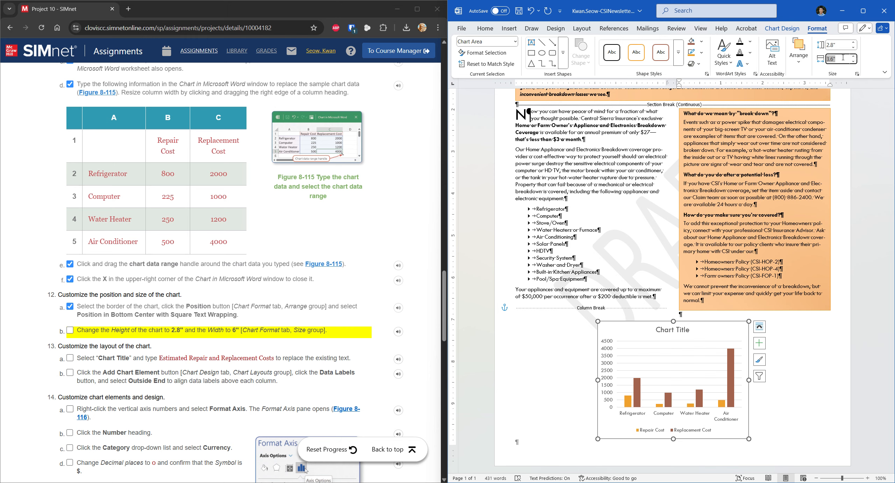
{"action": "type", "text": "6"}
{"action": "key", "text": "Return"}
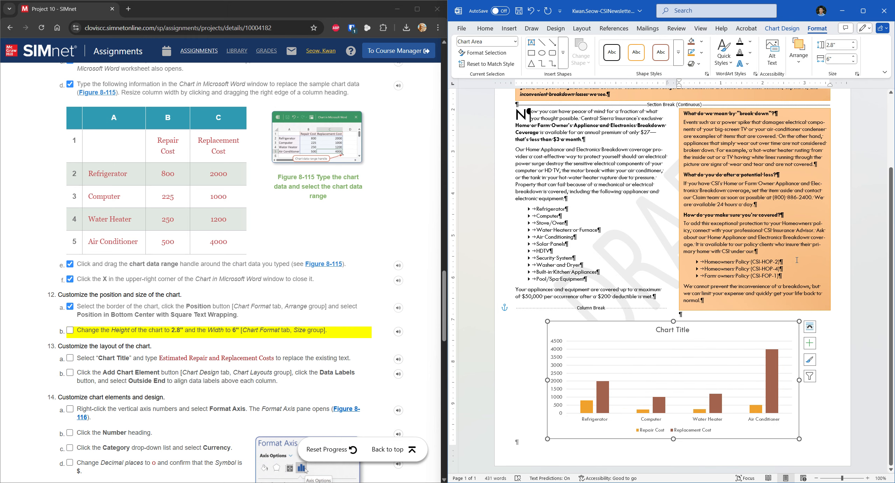
Mark step 12b complete in the browser's project instructions
{"action": "left_click", "coordinate": [70, 330]}
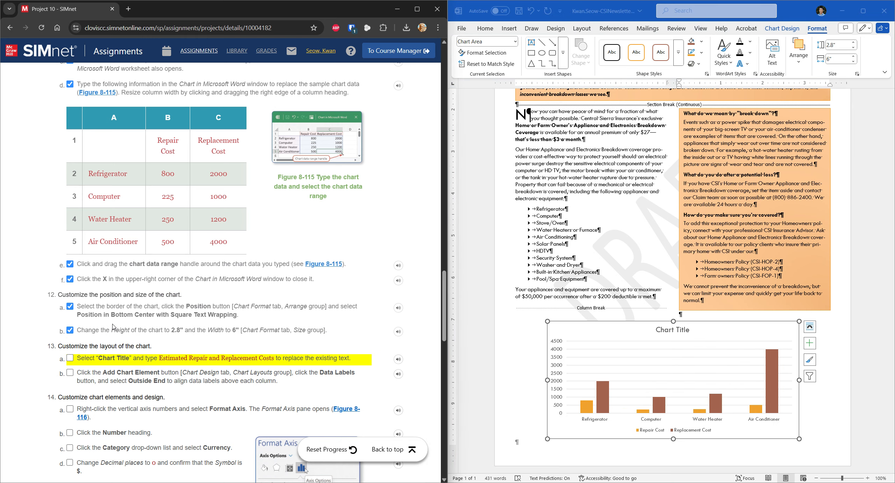
{"action": "scroll", "coordinate": [112, 327], "scroll_direction": "down", "scroll_amount": 2}
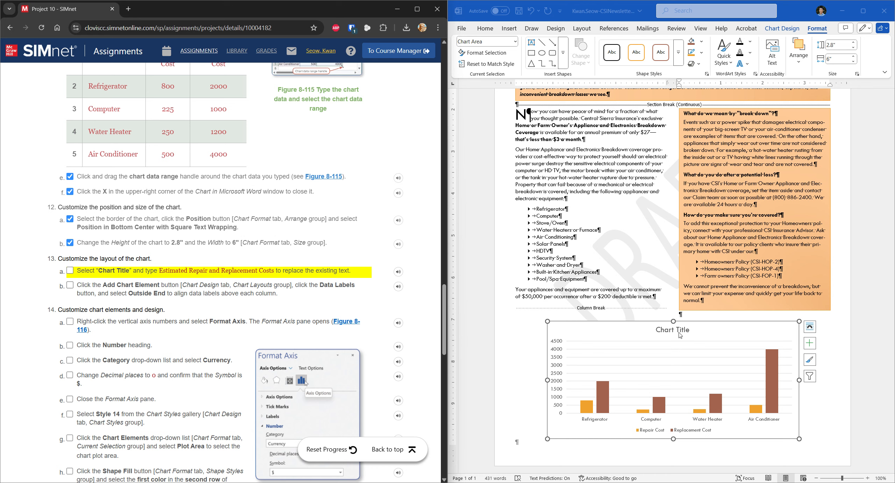
{"action": "left_click", "coordinate": [176, 271]}
{"action": "left_click_drag", "start_coordinate": [159, 271], "coordinate": [274, 274]}
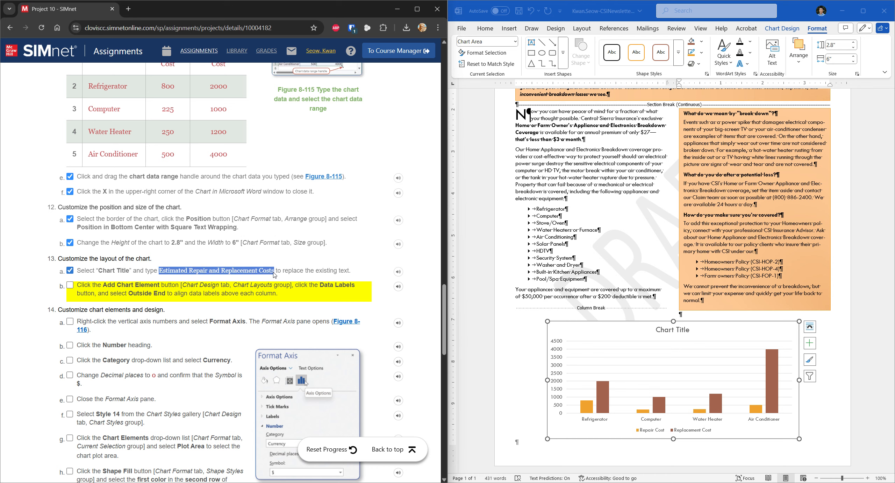
{"action": "left_click_drag", "start_coordinate": [157, 274], "coordinate": [277, 275]}
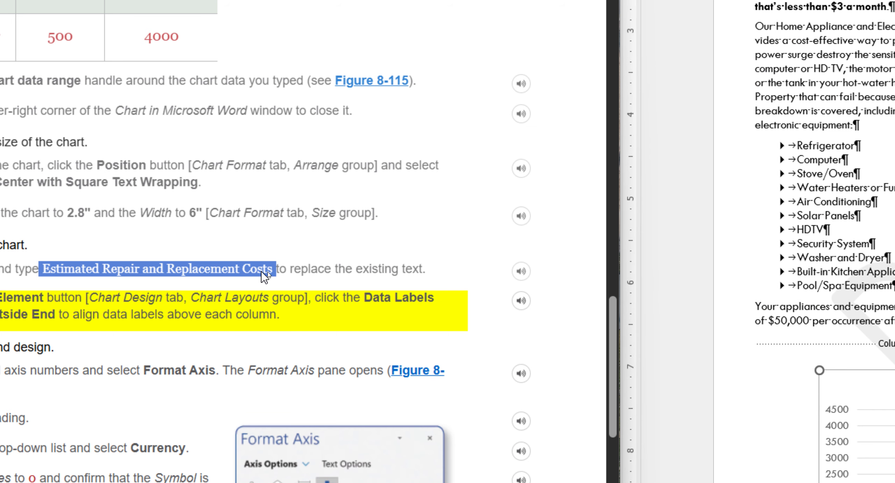
{"action": "left_click", "coordinate": [192, 270]}
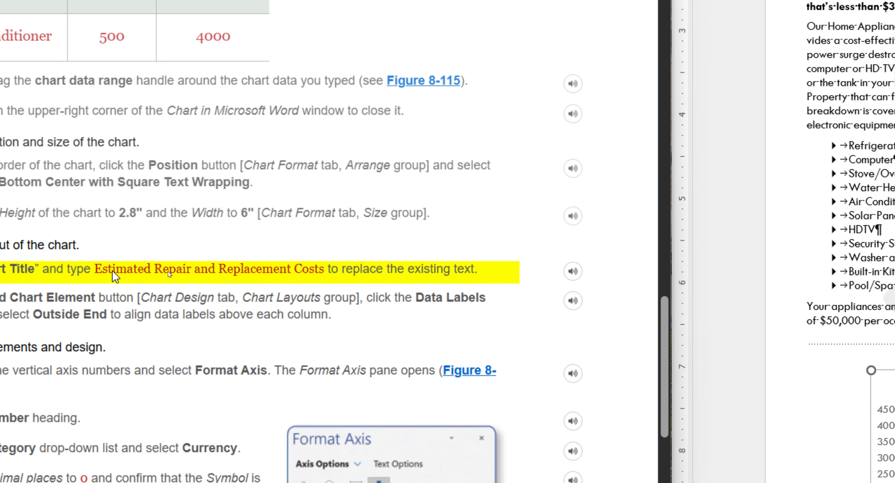
{"action": "left_click_drag", "start_coordinate": [112, 270], "coordinate": [338, 275]}
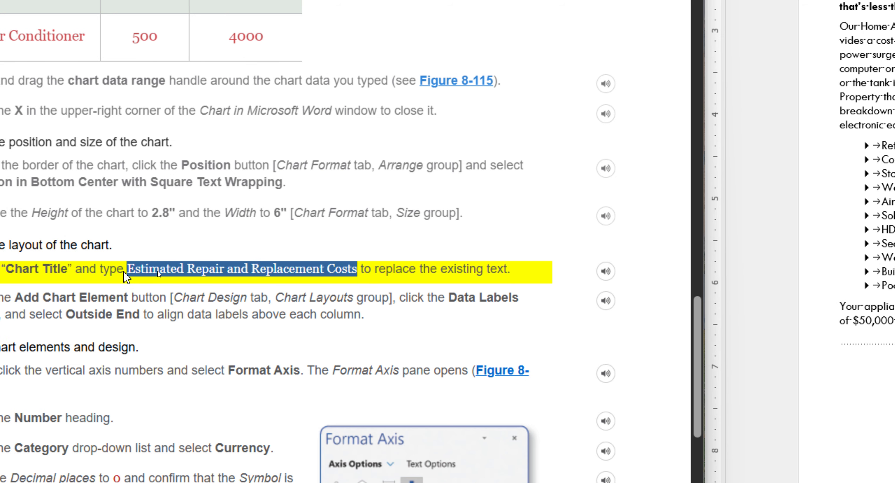
{"action": "left_click_drag", "start_coordinate": [127, 275], "coordinate": [351, 280]}
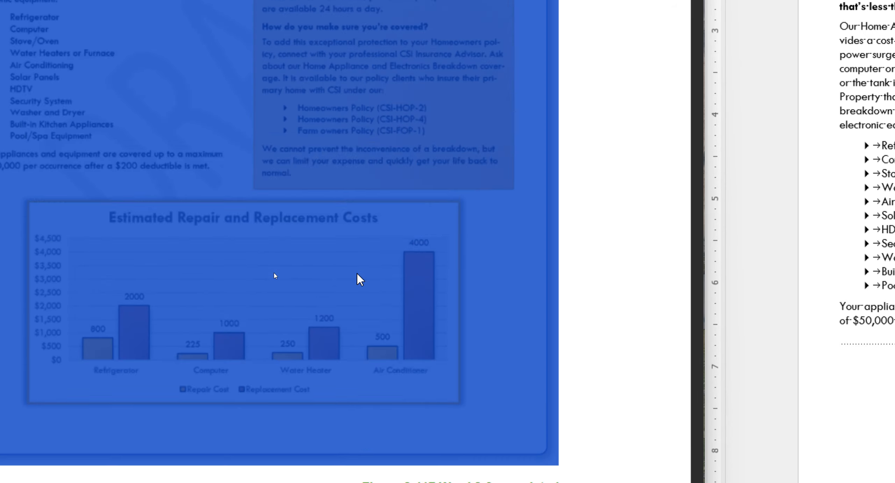
{"action": "scroll", "coordinate": [357, 274], "scroll_direction": "up", "scroll_amount": 15}
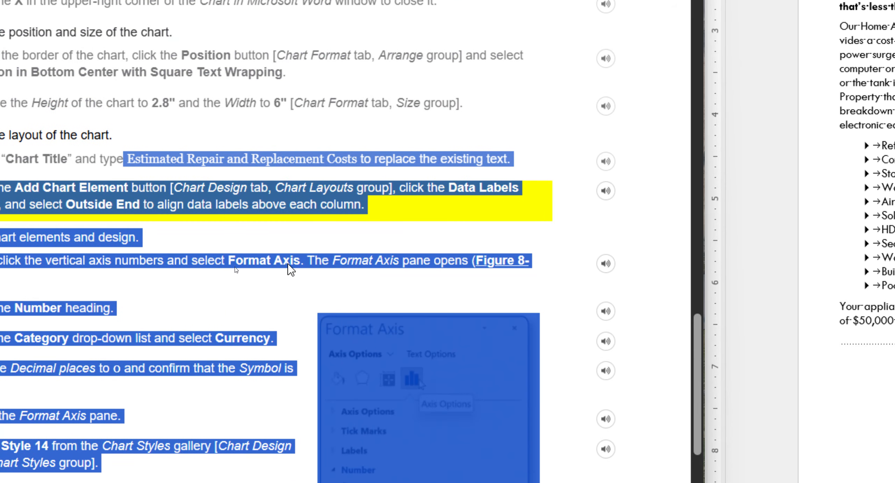
{"action": "left_click", "coordinate": [271, 196]}
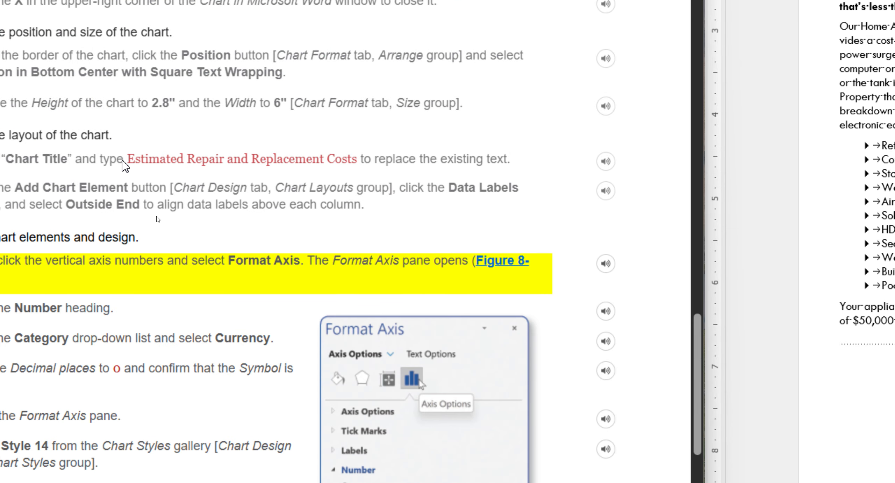
{"action": "left_click_drag", "start_coordinate": [124, 163], "coordinate": [363, 173]}
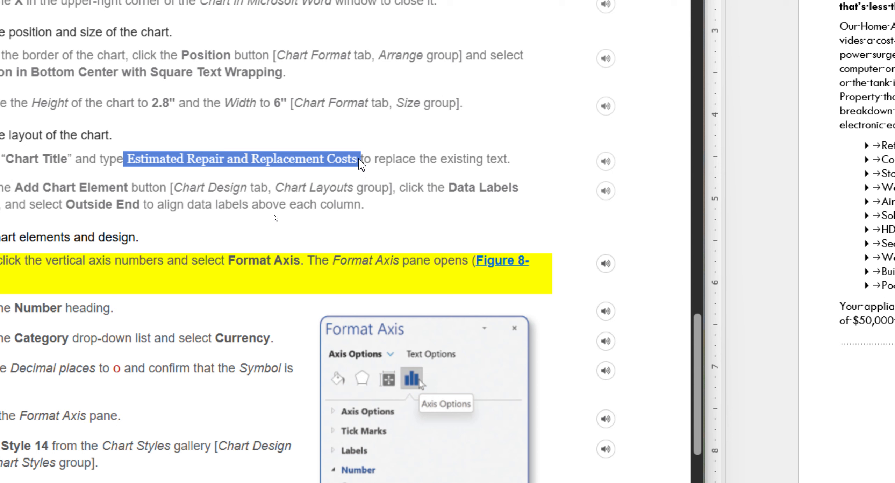
{"action": "left_click", "coordinate": [164, 167]}
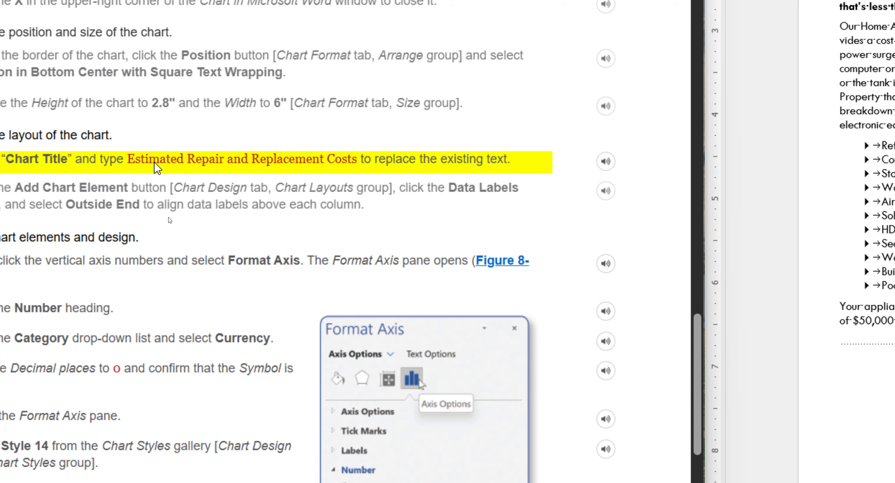
Copy the title text "Estimated Repair and Replacement Costs" from step 13a of the instructions
{"action": "left_click_drag", "start_coordinate": [130, 161], "coordinate": [360, 171]}
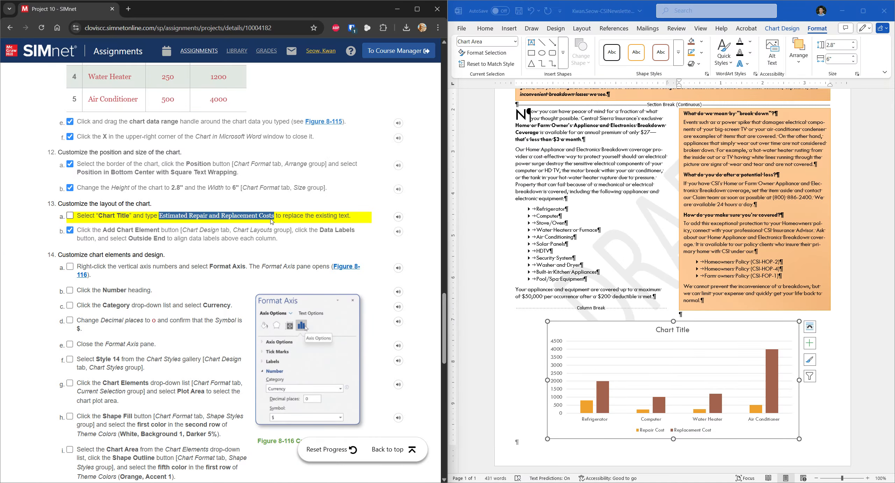
{"action": "right_click", "coordinate": [272, 220]}
{"action": "left_click", "coordinate": [280, 226]}
Replace the chart's title text in Word with the copied "Estimated Repair and Replacement Costs"
{"action": "double_click", "coordinate": [648, 330]}
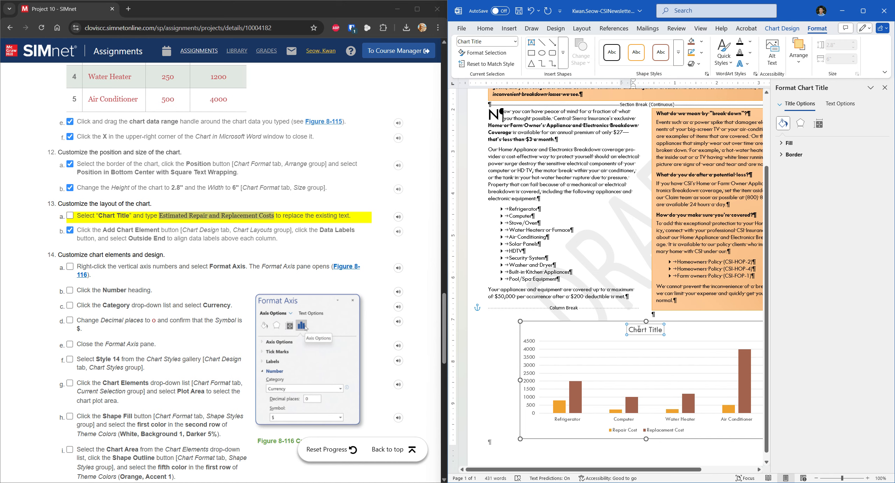
{"action": "double_click", "coordinate": [631, 333]}
{"action": "double_click", "coordinate": [624, 331]}
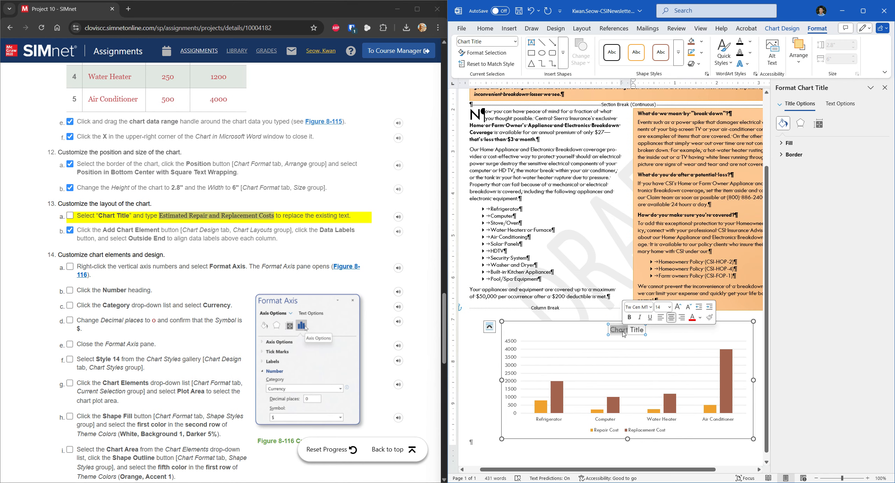
{"action": "left_click_drag", "start_coordinate": [610, 329], "coordinate": [646, 331]}
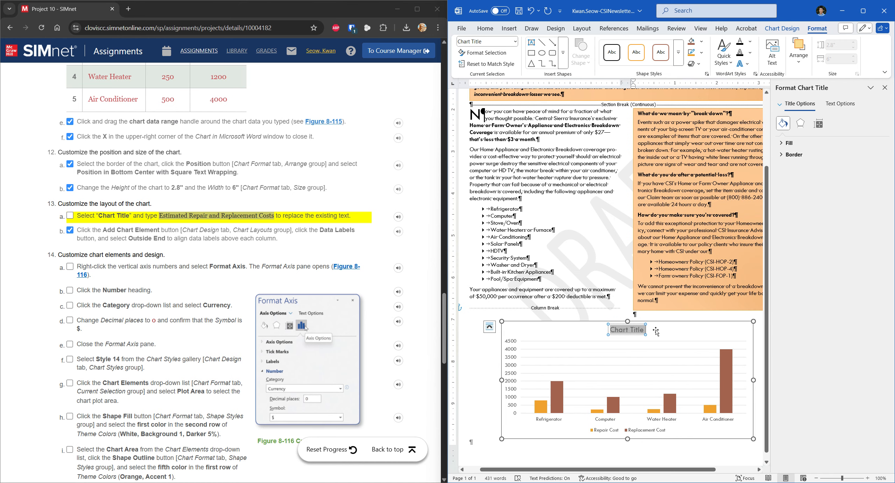
{"action": "key", "text": "ctrl+v"}
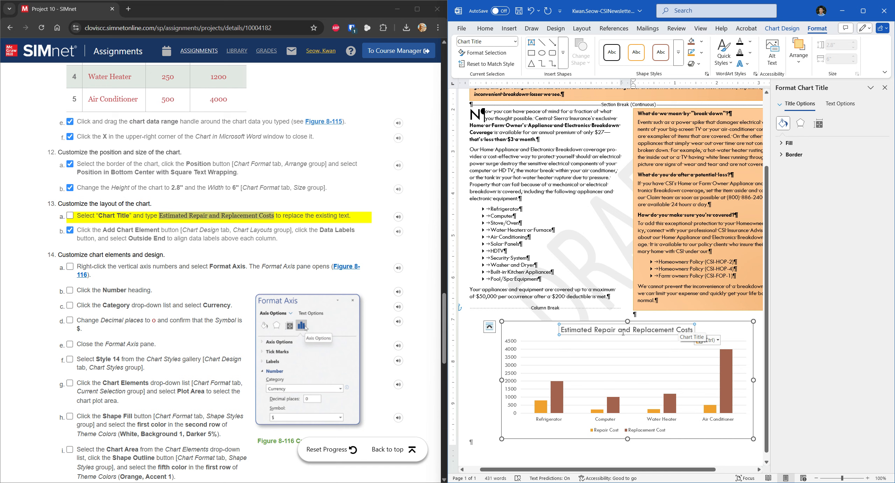
Close the chart formatting pane in Word, and in the browser mark step 13a complete and unmark step 13b
{"action": "left_click", "coordinate": [721, 326]}
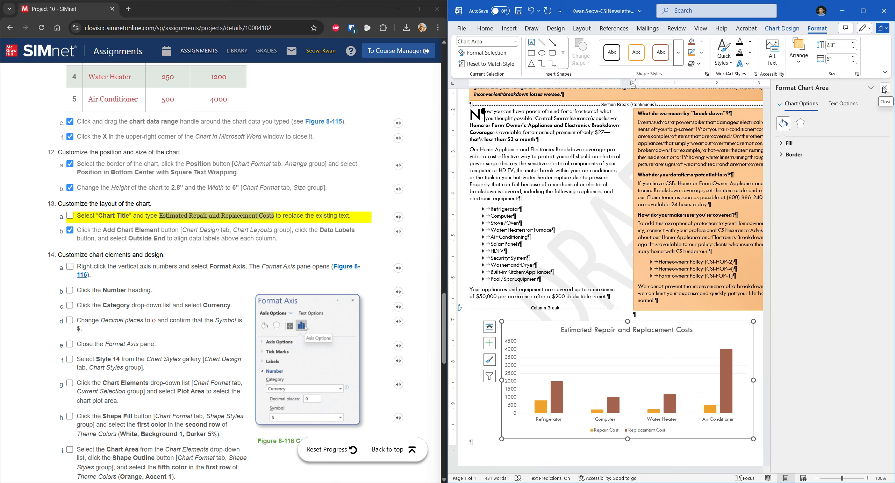
{"action": "left_click", "coordinate": [883, 89]}
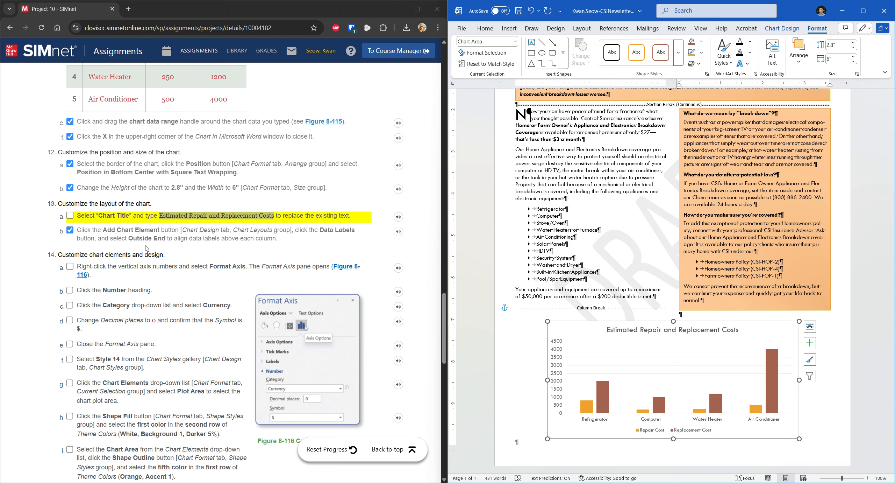
{"action": "left_click", "coordinate": [70, 215]}
{"action": "left_click", "coordinate": [70, 230]}
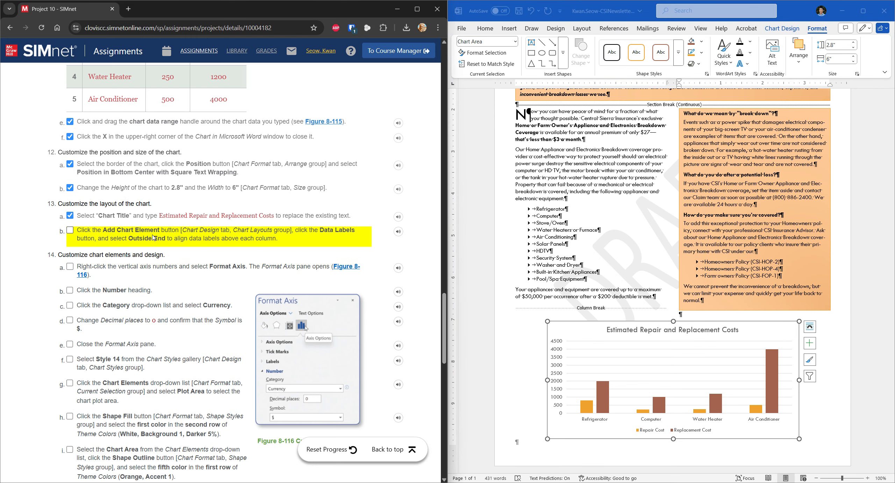
Add Outside End data labels to the chart's columns in Word and mark step 13b complete in the browser
{"action": "left_click", "coordinate": [810, 344]}
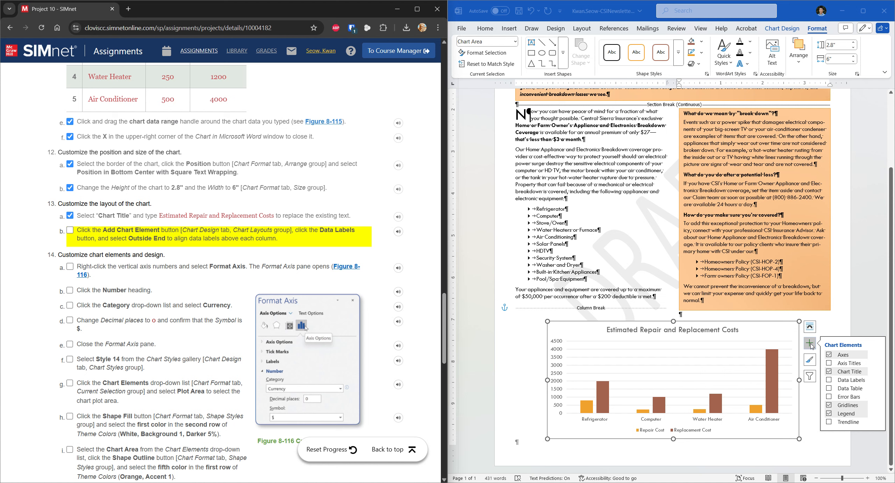
{"action": "mouse_move", "coordinate": [877, 383]}
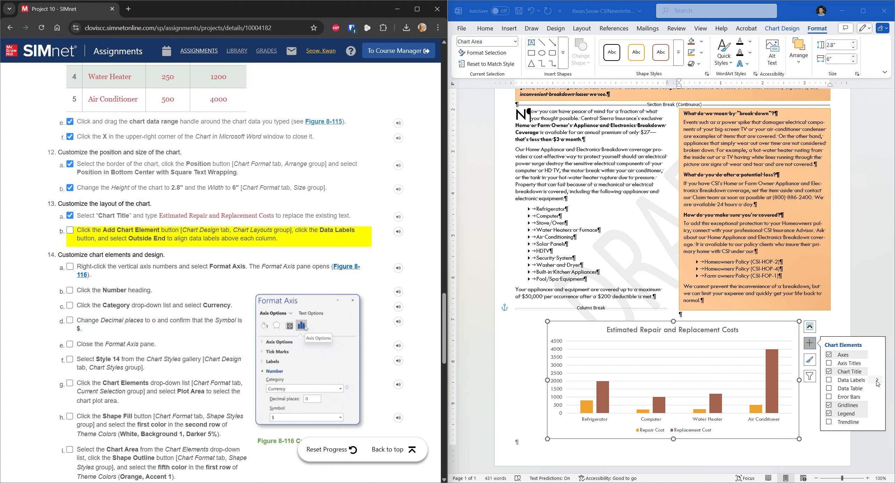
{"action": "left_click", "coordinate": [877, 383]}
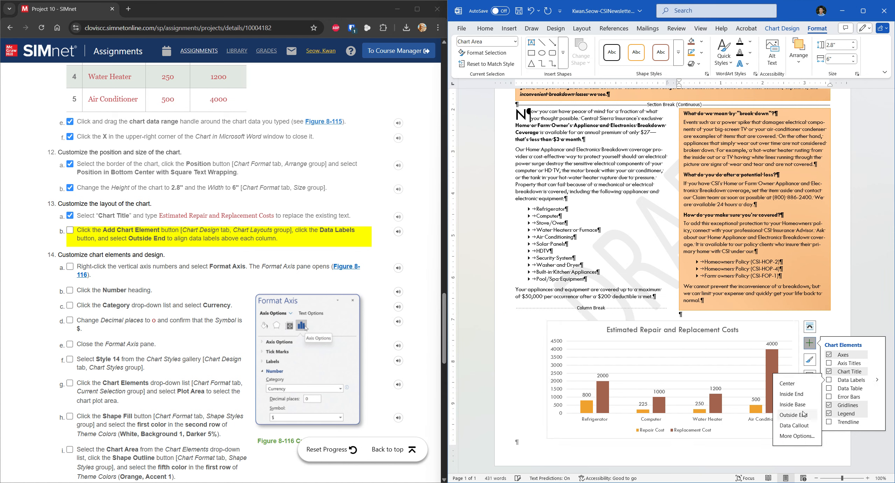
{"action": "left_click", "coordinate": [804, 414]}
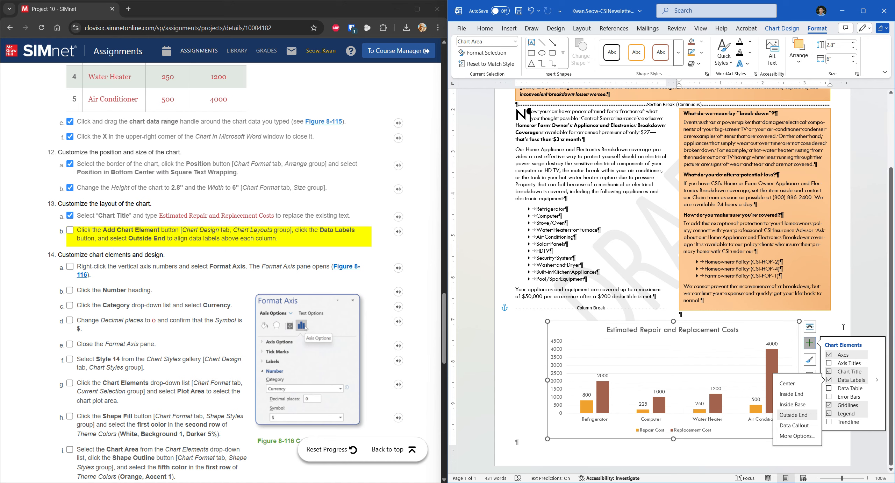
{"action": "left_click", "coordinate": [844, 327]}
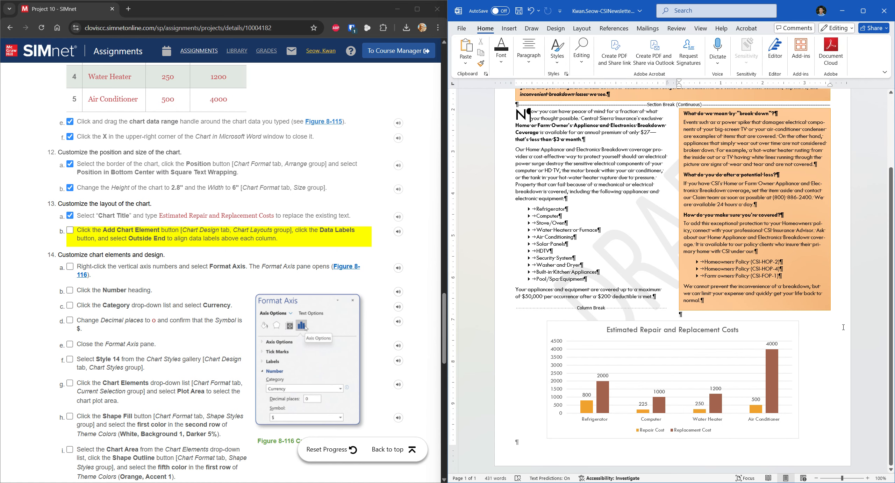
{"action": "left_click", "coordinate": [70, 230]}
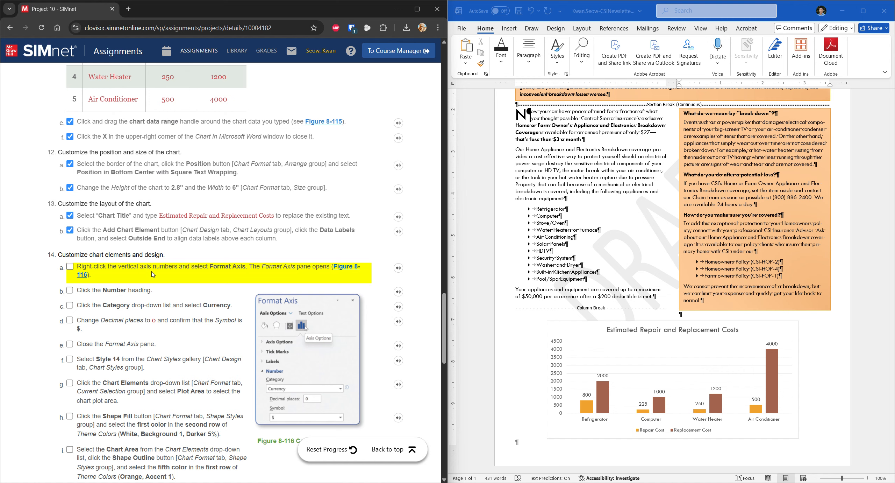
Open the Format Axis settings for the chart's vertical axis in Word and mark step 14a complete in the browser
{"action": "left_click", "coordinate": [572, 363]}
{"action": "left_click", "coordinate": [559, 364]}
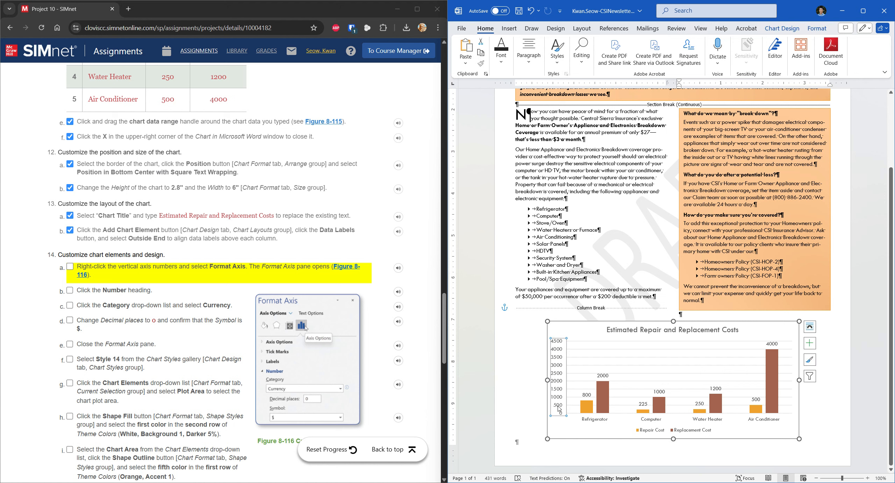
{"action": "right_click", "coordinate": [560, 347]}
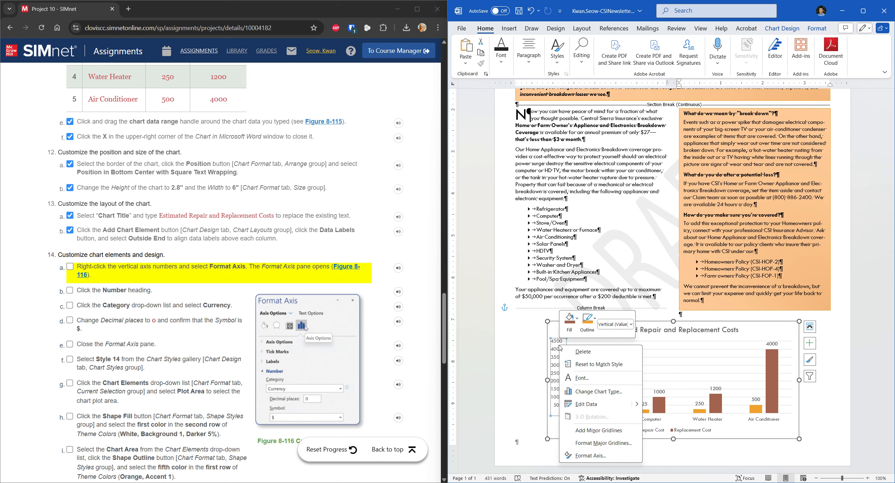
{"action": "left_click", "coordinate": [595, 455]}
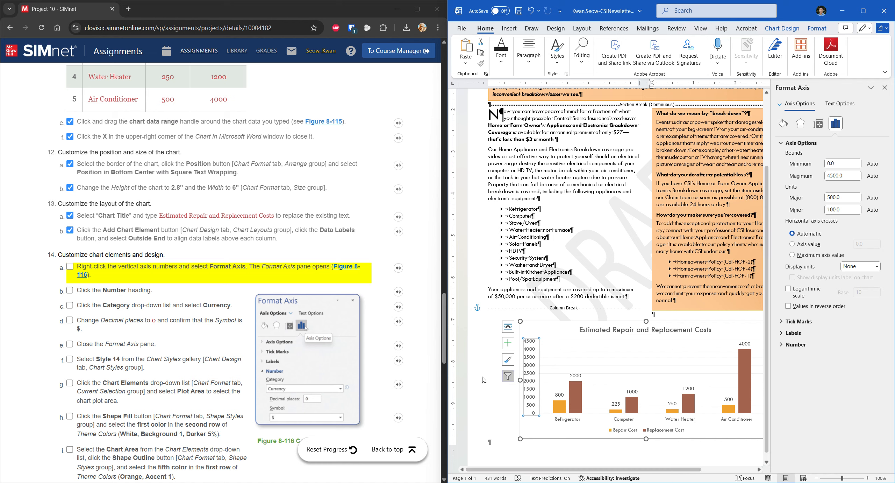
{"action": "left_click", "coordinate": [70, 266]}
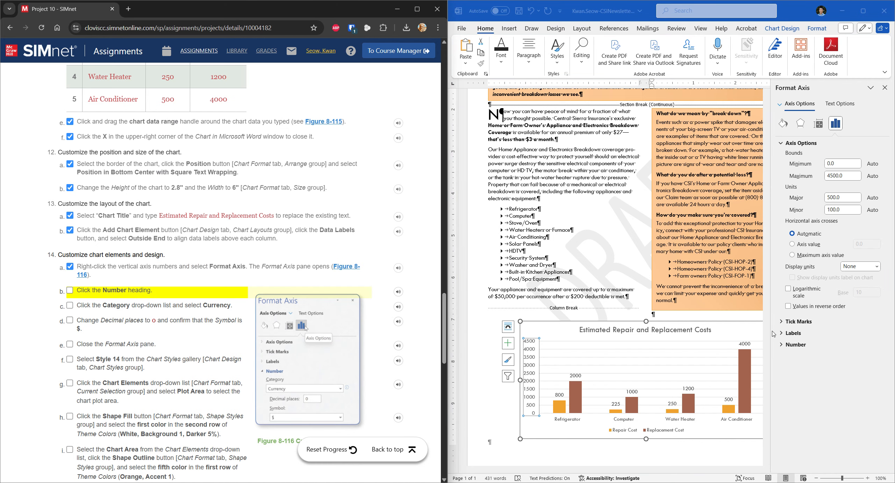
Format the vertical axis numbers in Word as Currency with 0 decimal places and close the Format Axis pane
{"action": "left_click", "coordinate": [782, 345]}
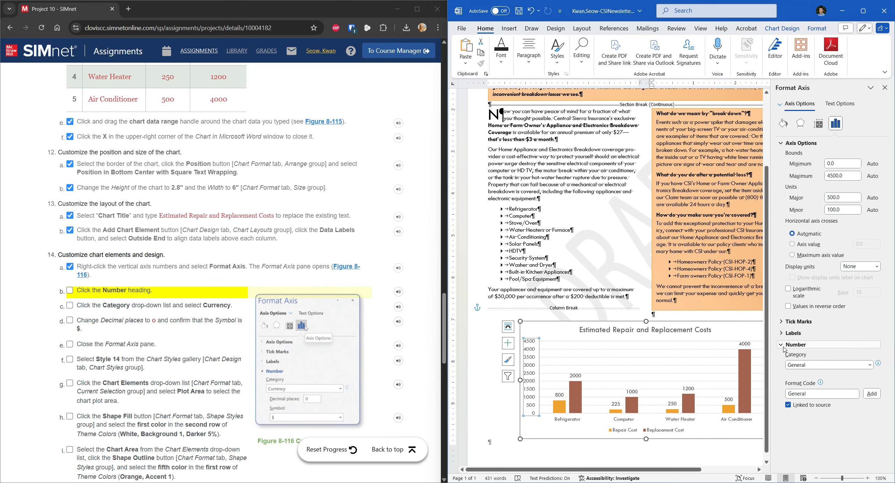
{"action": "left_click", "coordinate": [814, 367]}
{"action": "left_click", "coordinate": [820, 393]}
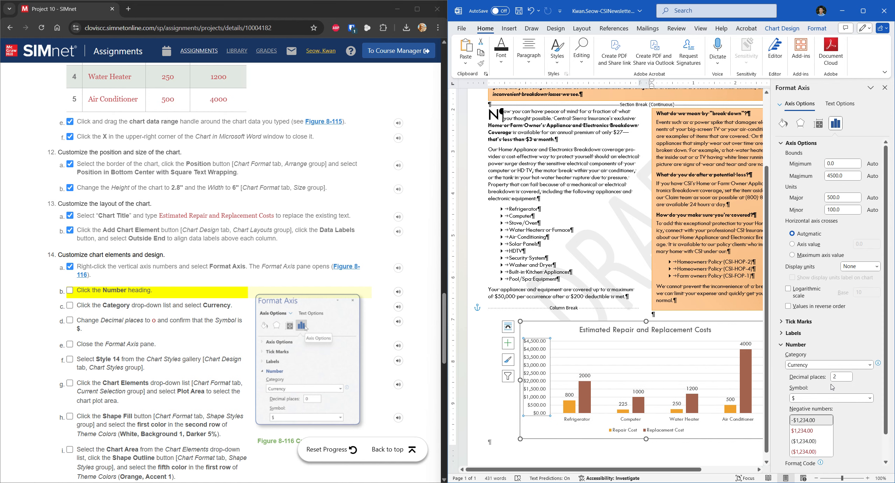
{"action": "left_click", "coordinate": [839, 377]}
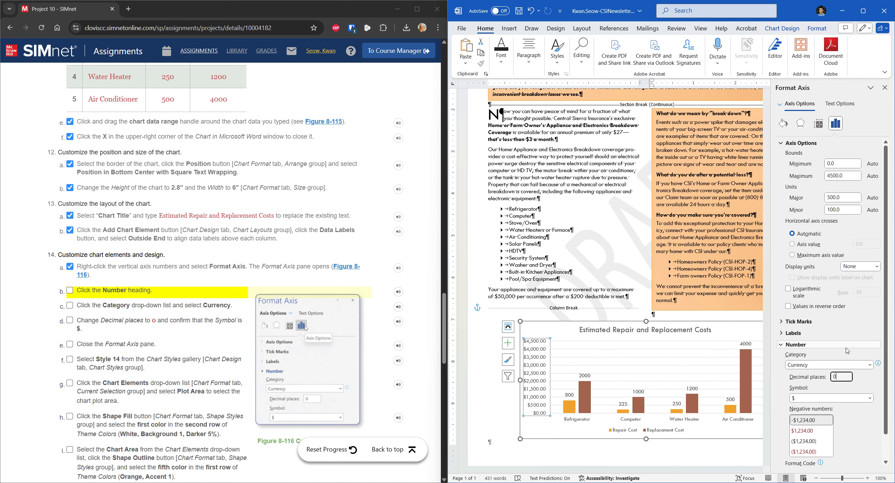
{"action": "left_click", "coordinate": [885, 88]}
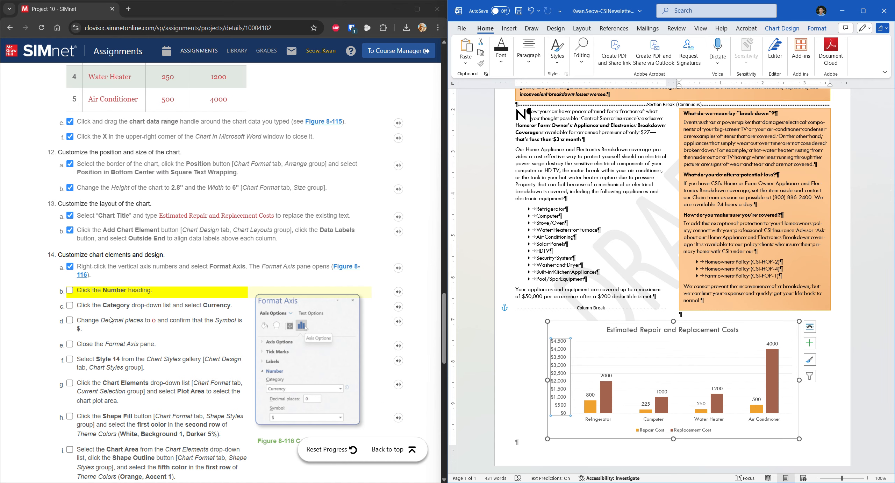
Mark steps 14b, 14c, 14d and 14e complete in the browser
{"action": "left_click", "coordinate": [70, 290]}
{"action": "left_click", "coordinate": [70, 305]}
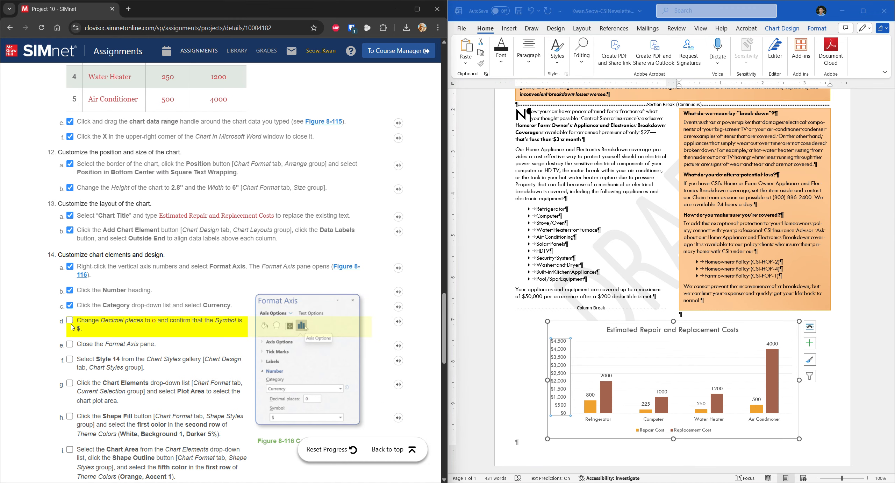
{"action": "left_click", "coordinate": [70, 319]}
{"action": "left_click", "coordinate": [70, 344]}
{"action": "scroll", "coordinate": [149, 355], "scroll_direction": "down", "scroll_amount": 3}
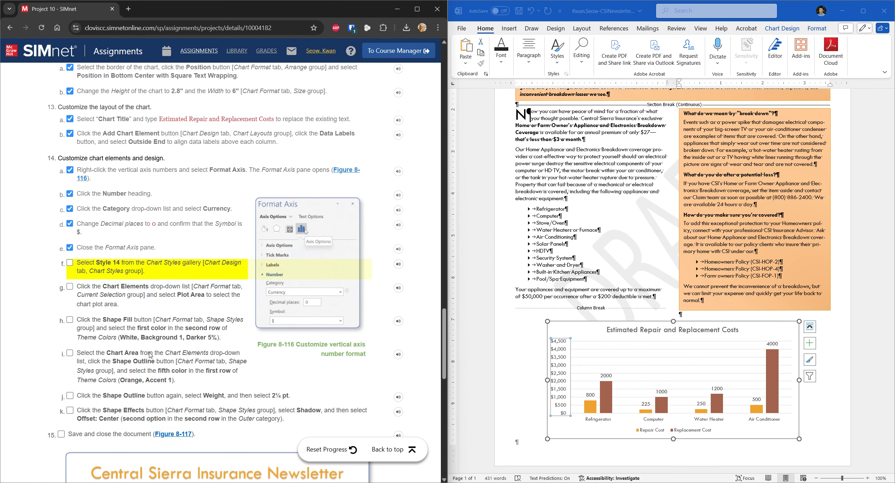
Apply Style 14 from the Chart Styles gallery to the chart in Word and mark step 14f complete in the browser
{"action": "scroll", "coordinate": [149, 355], "scroll_direction": "down", "scroll_amount": 1}
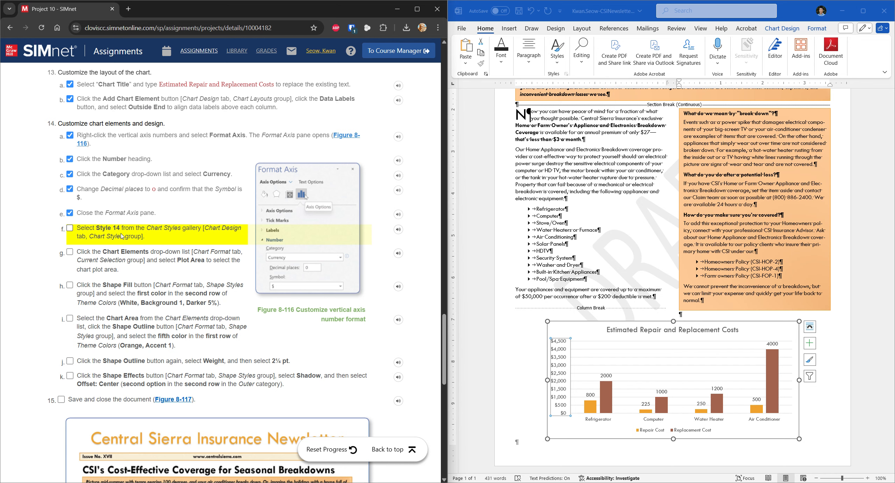
{"action": "left_click", "coordinate": [782, 29]}
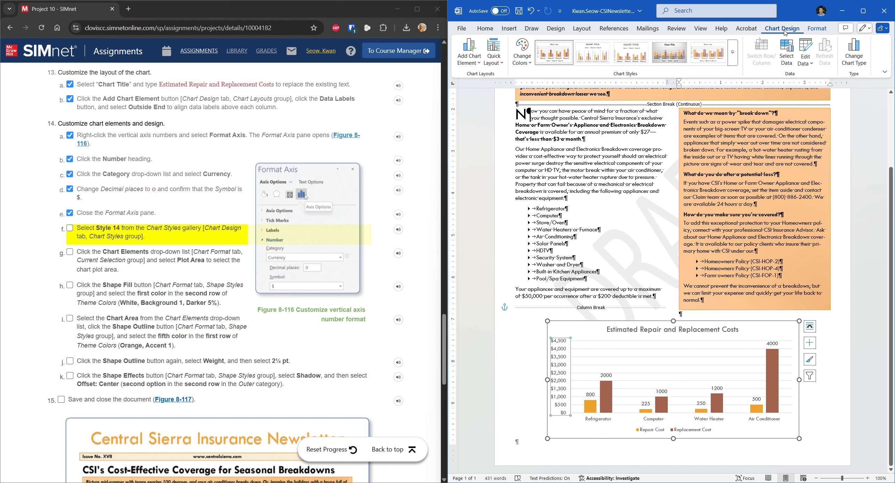
{"action": "left_click", "coordinate": [733, 52]}
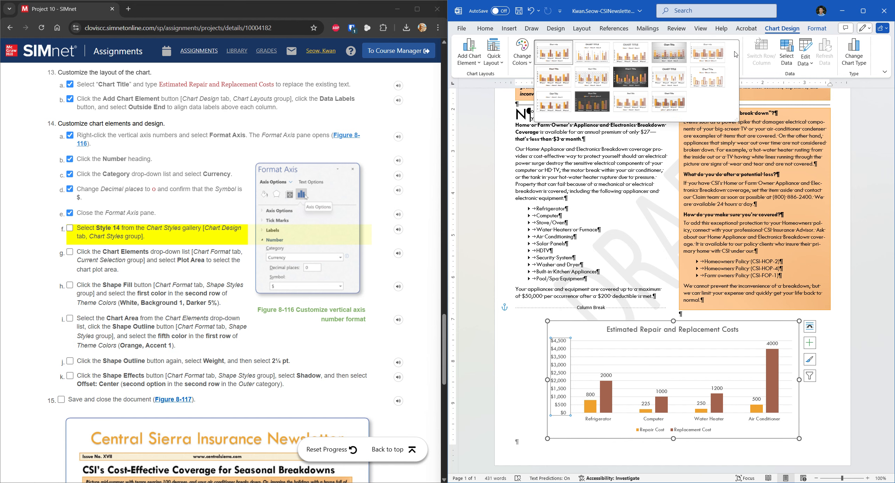
{"action": "left_click", "coordinate": [679, 102]}
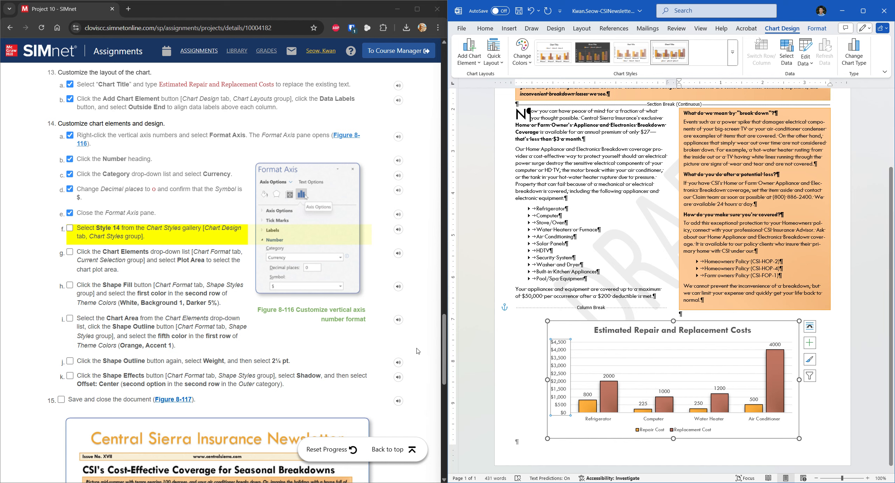
{"action": "left_click", "coordinate": [70, 227]}
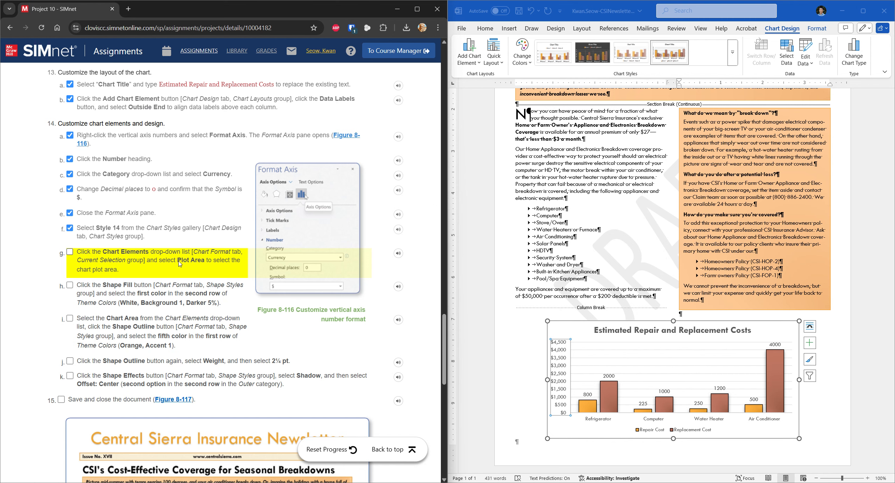
Select the chart's Plot Area element in Word and mark step 14g complete in the browser
{"action": "left_click", "coordinate": [818, 31]}
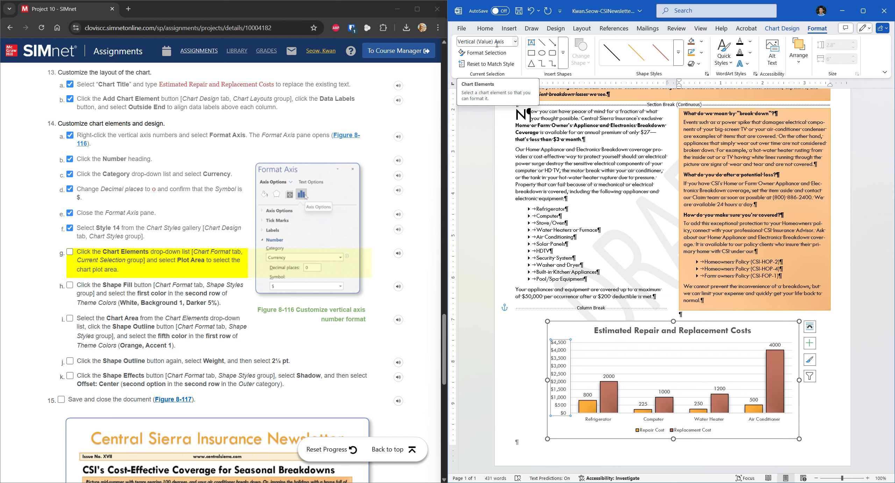
{"action": "left_click", "coordinate": [516, 41]}
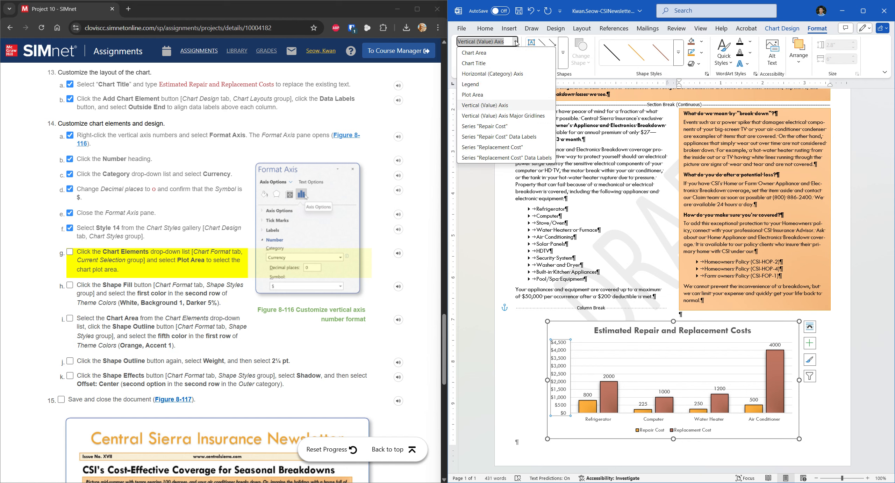
{"action": "left_click", "coordinate": [488, 96]}
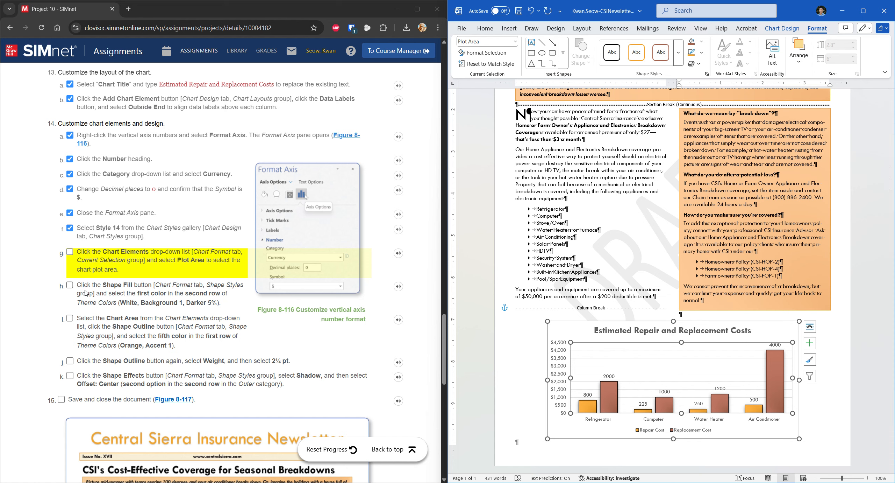
{"action": "left_click", "coordinate": [72, 252]}
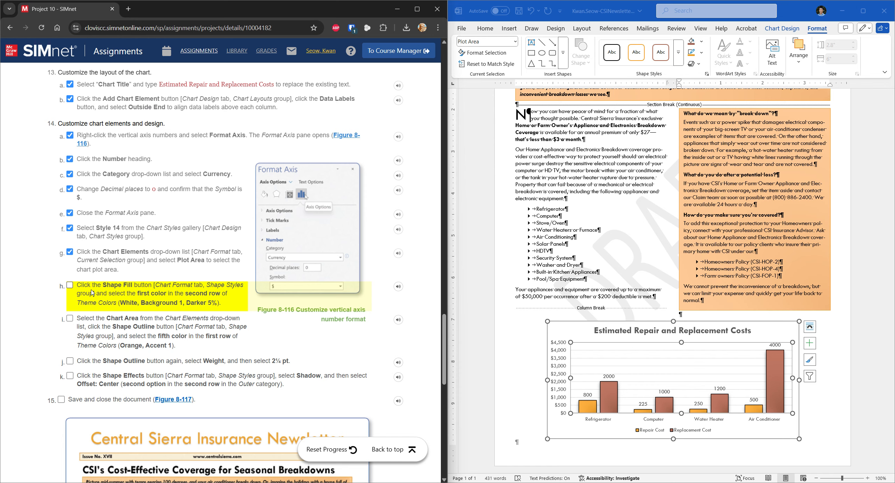
Fill the plot area in Word with White, Background 1, Darker 5% and mark step 14h complete in the browser
{"action": "left_click", "coordinate": [694, 43]}
{"action": "left_click", "coordinate": [703, 43]}
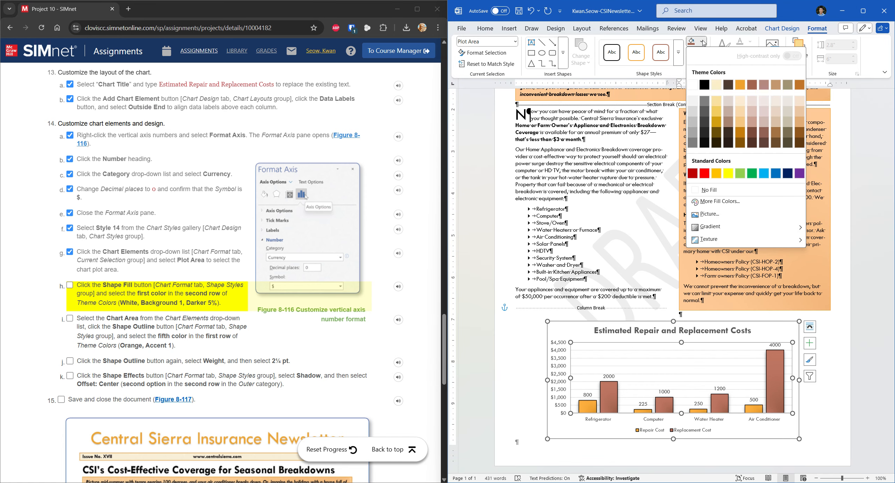
{"action": "left_click", "coordinate": [696, 102]}
{"action": "left_click", "coordinate": [119, 291]}
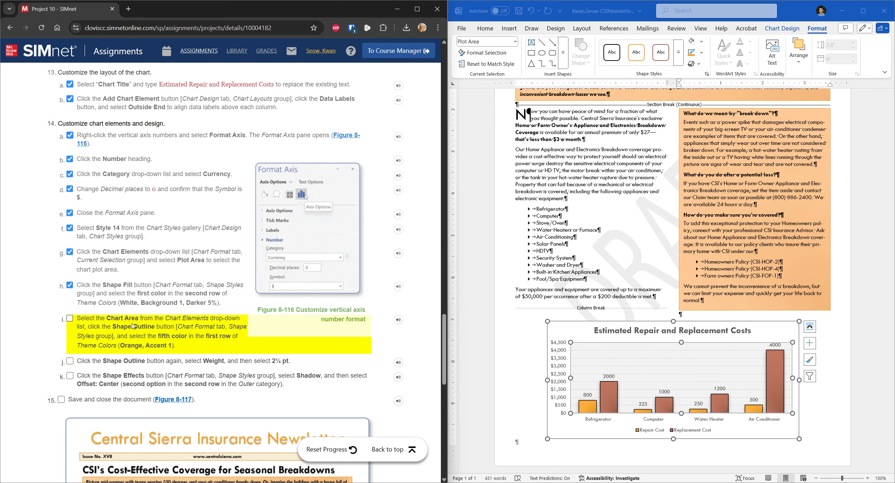
Give the Chart Area an Orange, Accent 1 outline in Word and mark step 14i complete in the browser
{"action": "left_click", "coordinate": [512, 41]}
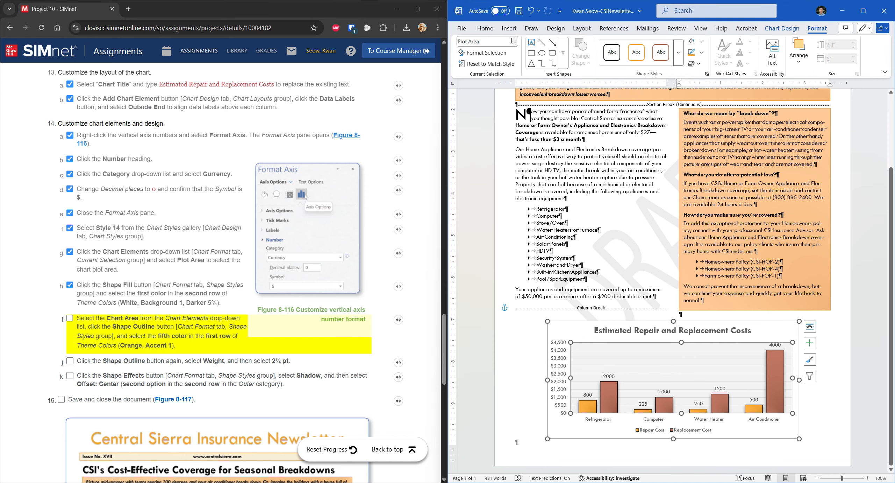
{"action": "left_click", "coordinate": [512, 41]}
{"action": "left_click", "coordinate": [490, 53]}
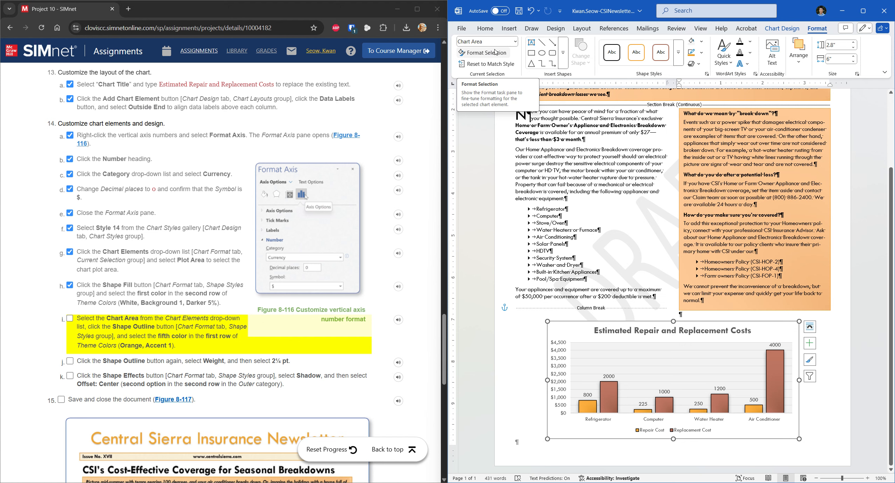
{"action": "left_click", "coordinate": [702, 53]}
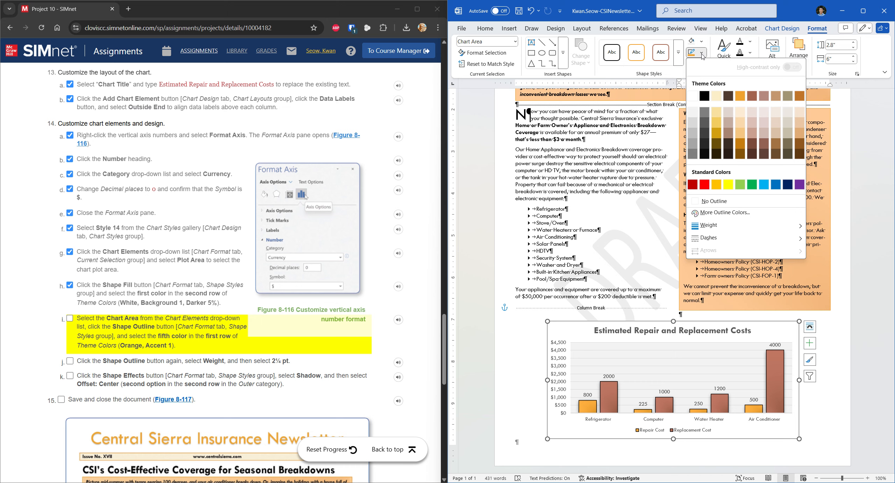
{"action": "left_click", "coordinate": [743, 96]}
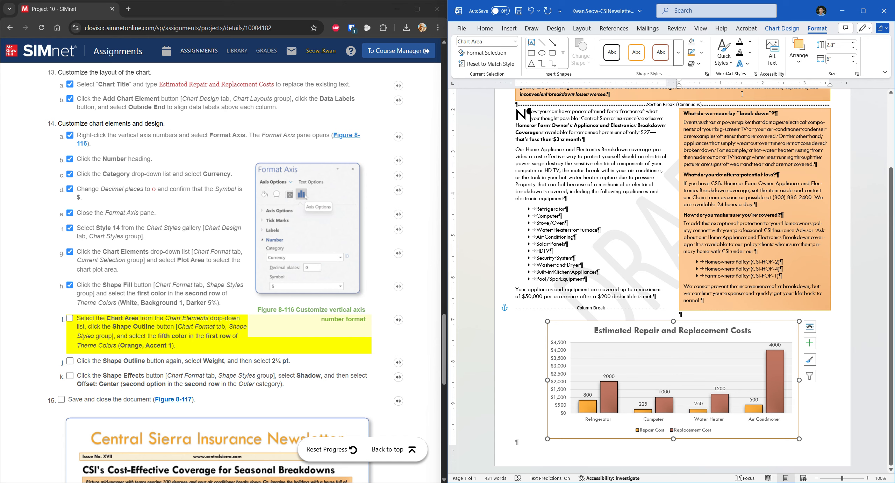
{"action": "left_click", "coordinate": [70, 317]}
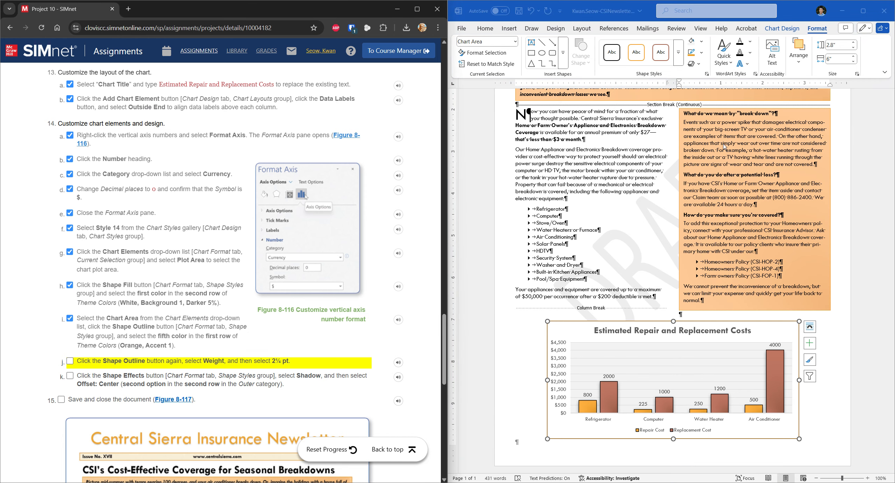
Set the chart area's outline weight to 2¼ pt in Word and mark step 14j complete in the browser
{"action": "left_click", "coordinate": [701, 52]}
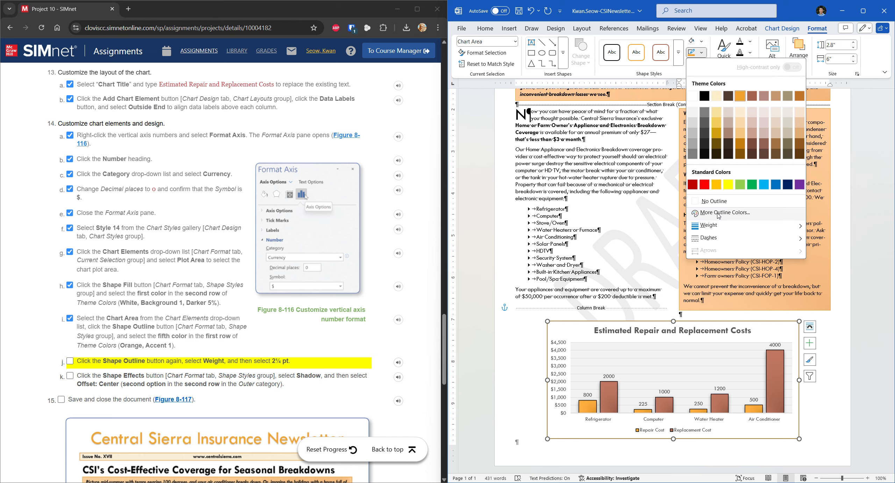
{"action": "mouse_move", "coordinate": [724, 228]}
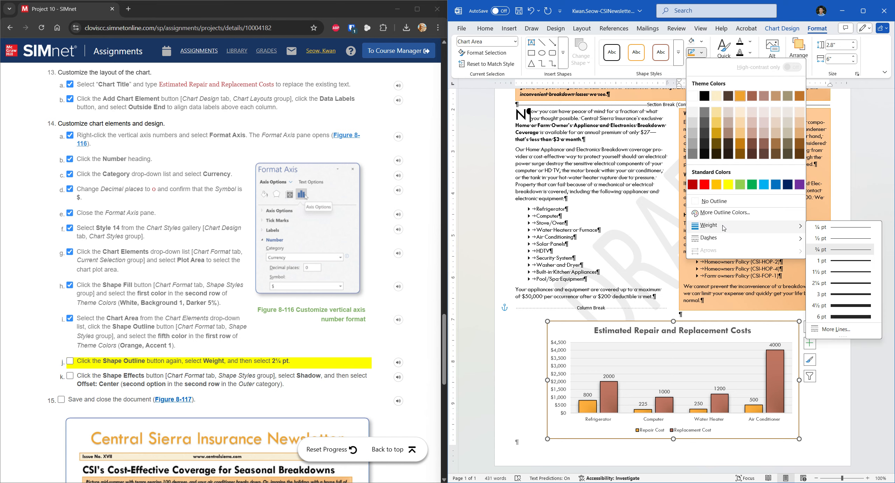
{"action": "left_click", "coordinate": [845, 288]}
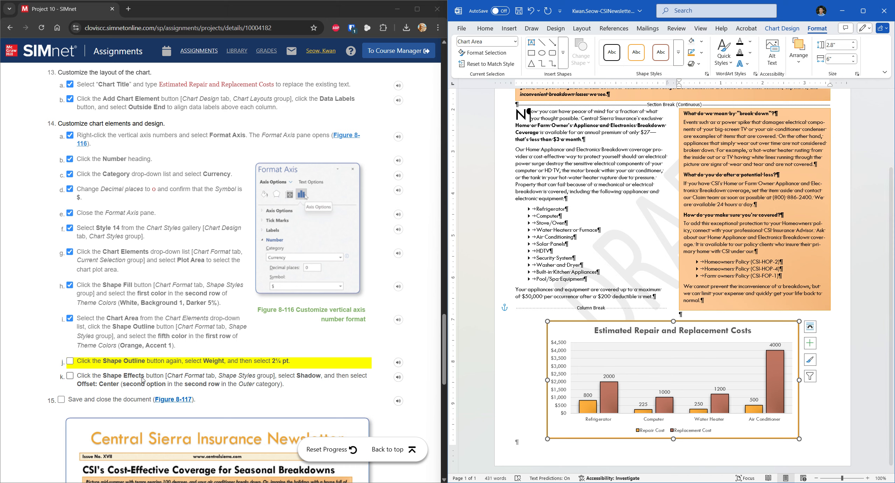
{"action": "left_click", "coordinate": [70, 361]}
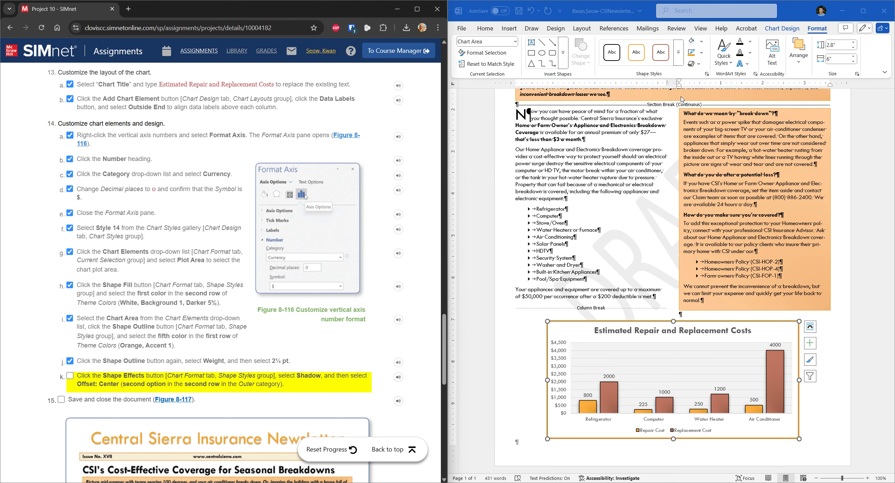
Apply the Offset: Center outer shadow to the chart area in Word and mark step 14k complete in the browser
{"action": "left_click", "coordinate": [700, 66]}
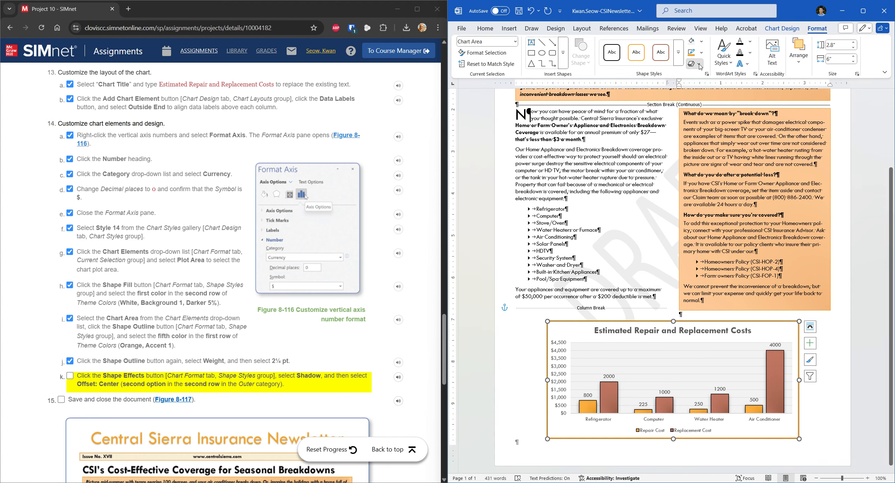
{"action": "left_click", "coordinate": [699, 65]}
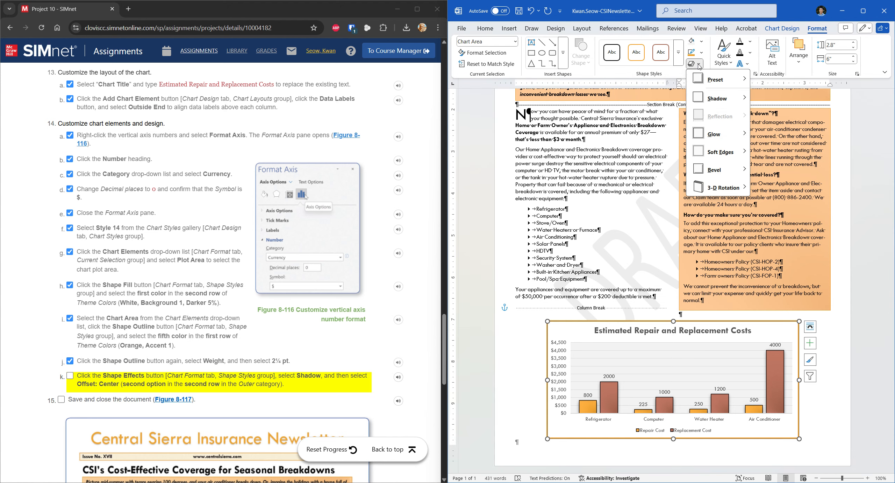
{"action": "mouse_move", "coordinate": [738, 99]}
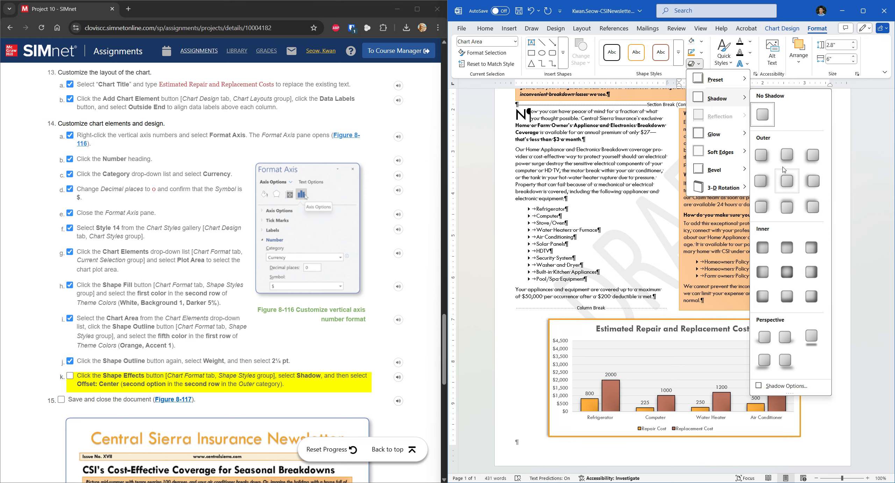
{"action": "left_click", "coordinate": [790, 186]}
{"action": "left_click", "coordinate": [70, 375]}
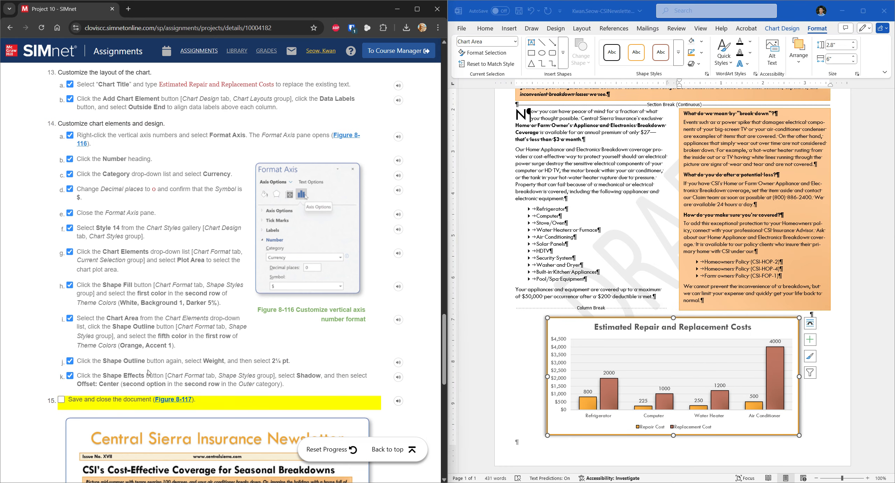
Mark step 15 complete in the browser, then close the newsletter document in Word, saving its changes
{"action": "scroll", "coordinate": [148, 372], "scroll_direction": "down", "scroll_amount": 3}
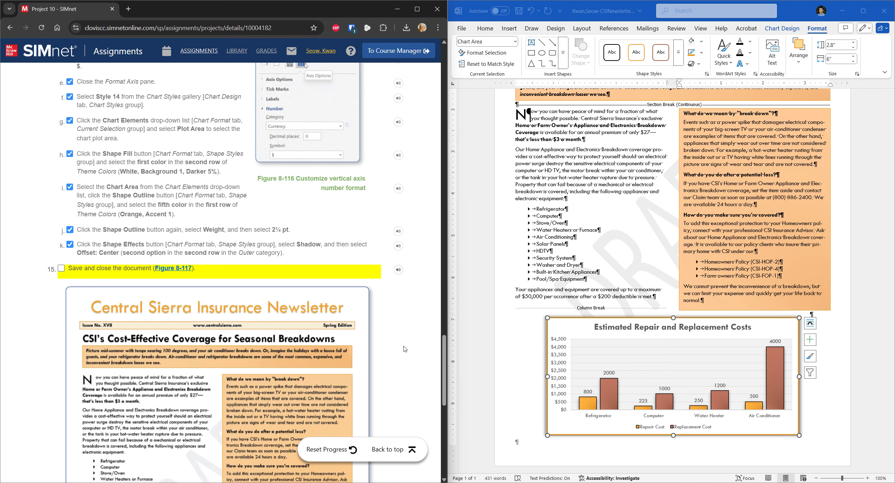
{"action": "left_click", "coordinate": [529, 362]}
{"action": "left_click", "coordinate": [61, 268]}
{"action": "left_click", "coordinate": [884, 12]}
{"action": "left_click", "coordinate": [726, 358]}
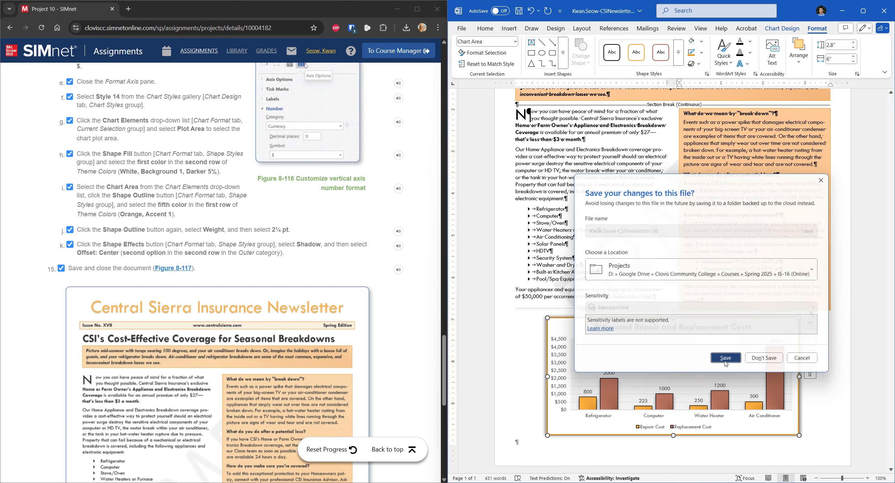
Upload the saved CSINewsletter-08 document to the SIMnet project in the browser and submit it for grading
{"action": "scroll", "coordinate": [116, 343], "scroll_direction": "down", "scroll_amount": 12}
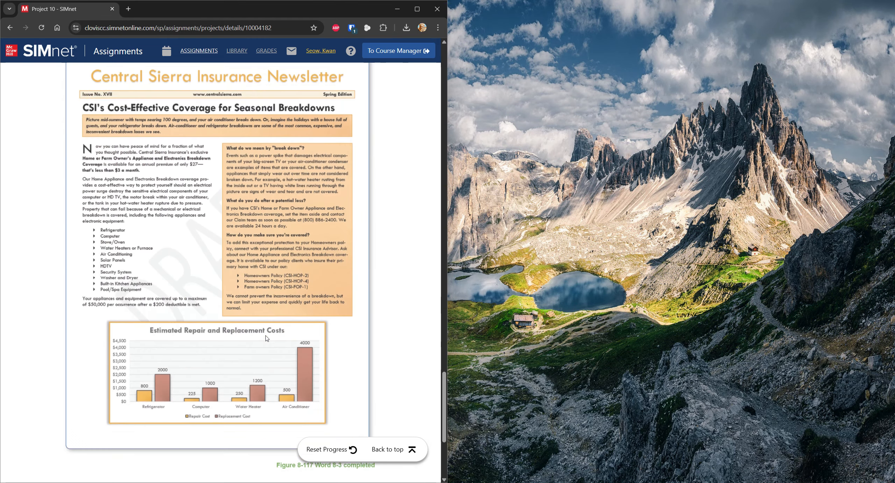
{"action": "left_click", "coordinate": [395, 449]}
{"action": "left_click", "coordinate": [259, 201]}
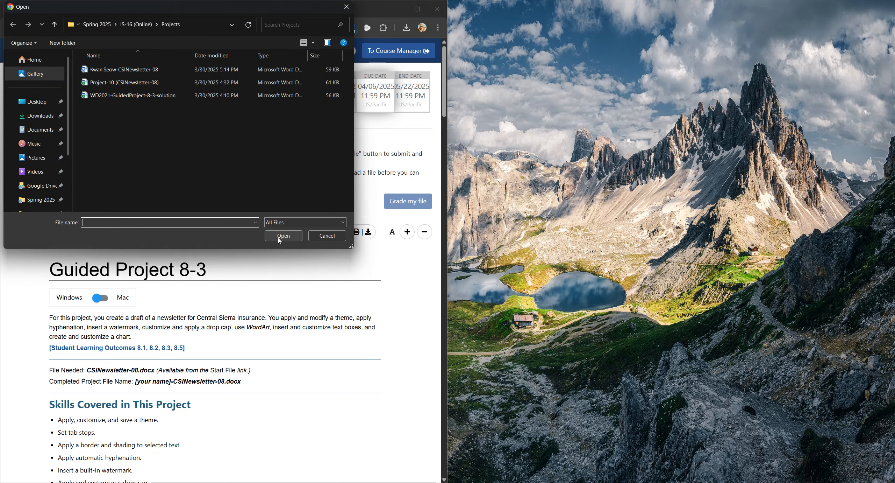
{"action": "left_click", "coordinate": [150, 70]}
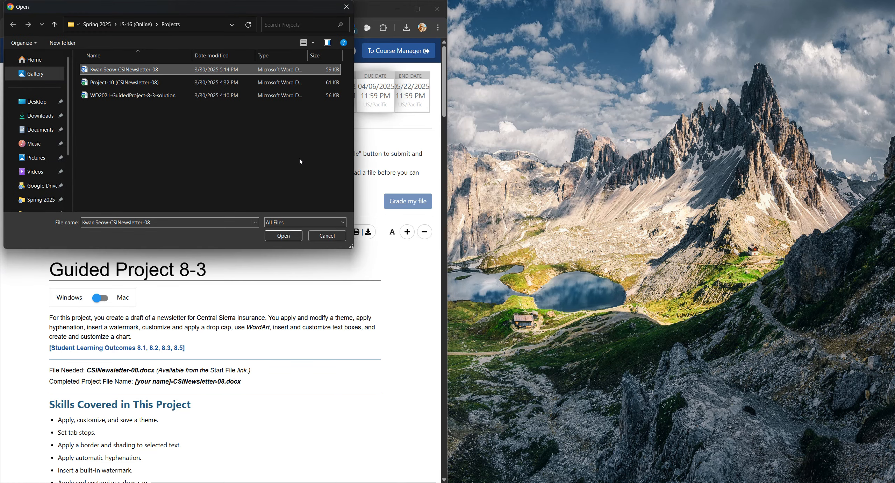
{"action": "left_click", "coordinate": [283, 235]}
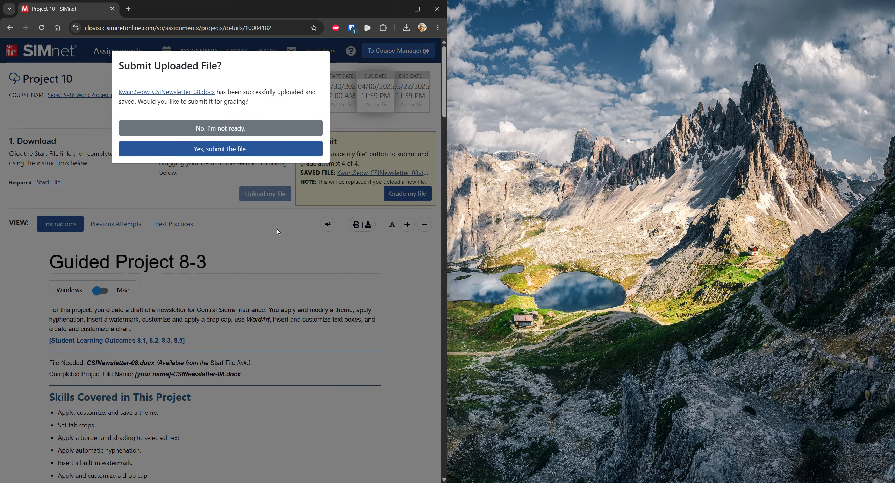
{"action": "left_click", "coordinate": [247, 151]}
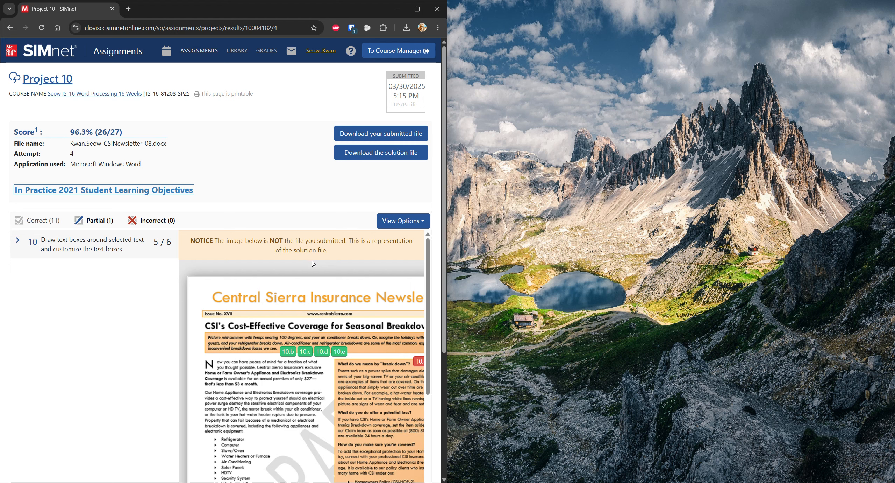
Examine the graded results, including the solution image and the expanded feedback for item 10 on the text boxes
{"action": "scroll", "coordinate": [315, 266], "scroll_direction": "down", "scroll_amount": 4}
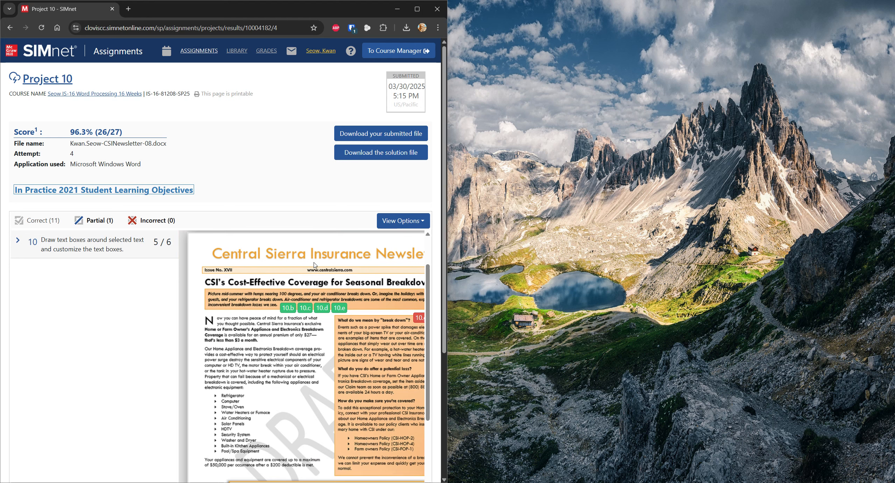
{"action": "scroll", "coordinate": [317, 269], "scroll_direction": "up", "scroll_amount": 3}
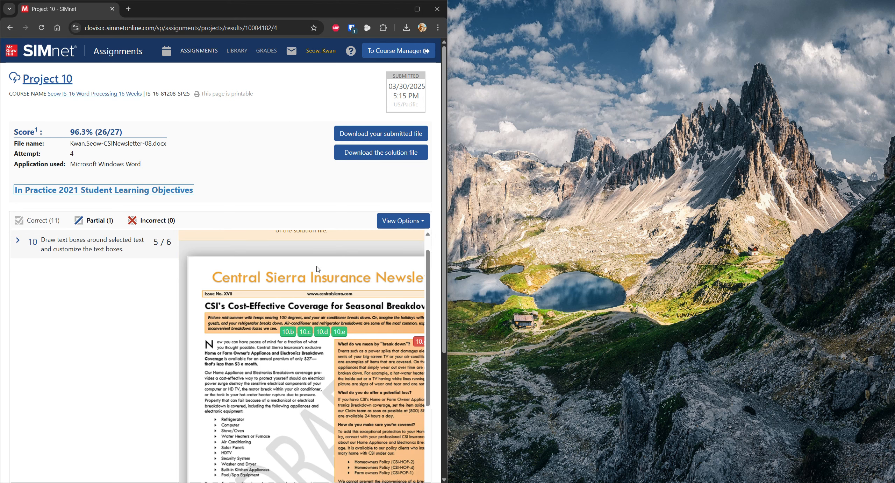
{"action": "scroll", "coordinate": [317, 268], "scroll_direction": "down", "scroll_amount": 1}
{"action": "scroll", "coordinate": [318, 268], "scroll_direction": "down", "scroll_amount": 1}
{"action": "scroll", "coordinate": [315, 314], "scroll_direction": "up", "scroll_amount": 1}
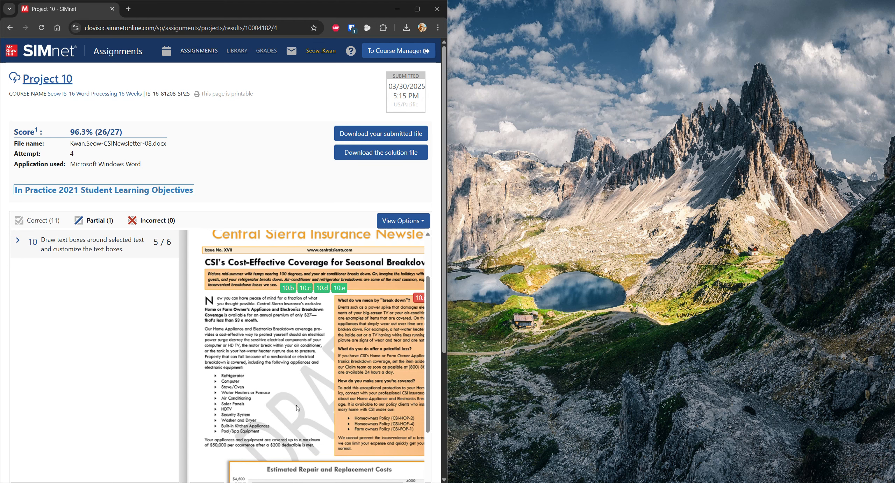
{"action": "left_click", "coordinate": [67, 245]}
{"action": "scroll", "coordinate": [114, 284], "scroll_direction": "down", "scroll_amount": 5}
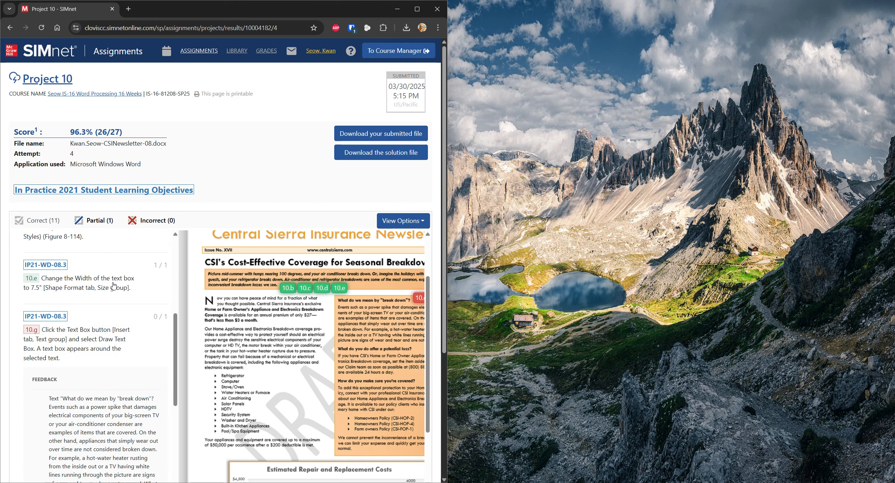
{"action": "scroll", "coordinate": [113, 285], "scroll_direction": "down", "scroll_amount": 1}
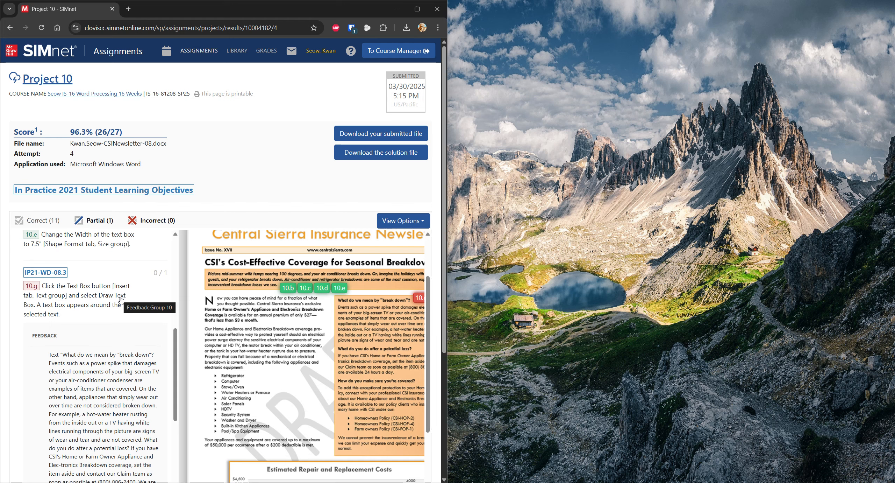
{"action": "scroll", "coordinate": [112, 301], "scroll_direction": "down", "scroll_amount": 2}
{"action": "scroll", "coordinate": [109, 304], "scroll_direction": "up", "scroll_amount": 2}
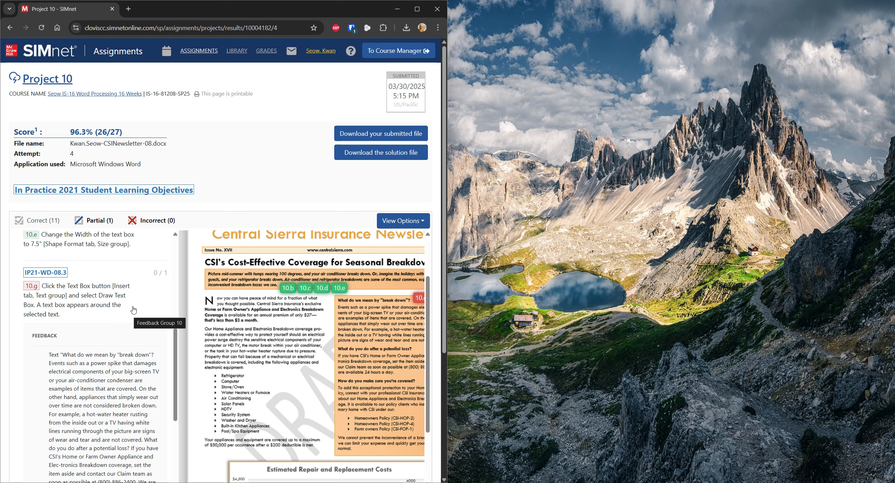
{"action": "scroll", "coordinate": [133, 311], "scroll_direction": "down", "scroll_amount": 5}
{"action": "scroll", "coordinate": [133, 309], "scroll_direction": "up", "scroll_amount": 5}
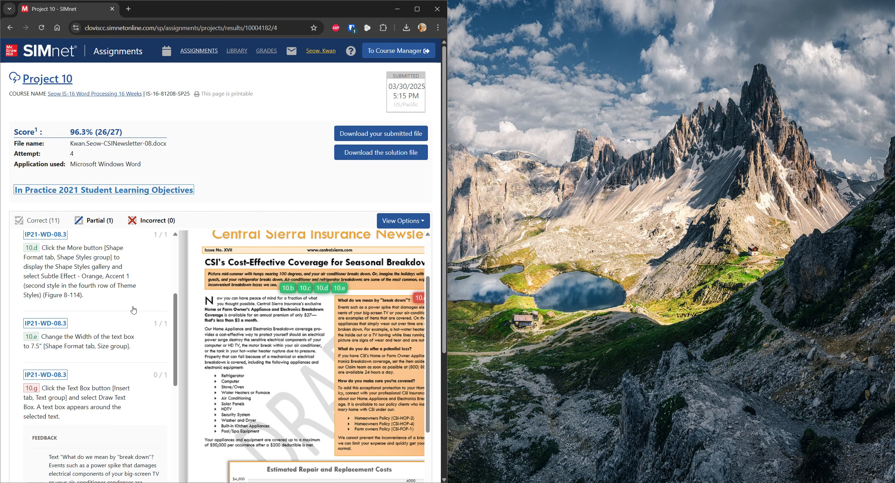
{"action": "scroll", "coordinate": [133, 310], "scroll_direction": "down", "scroll_amount": 3}
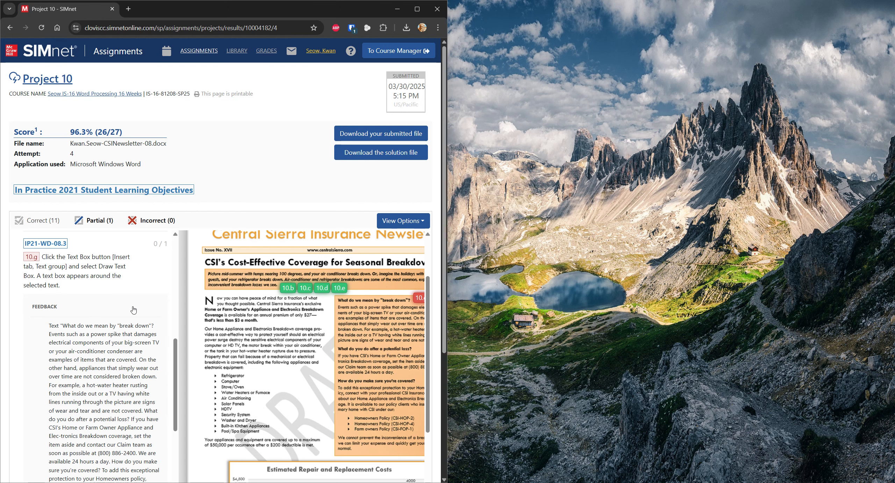